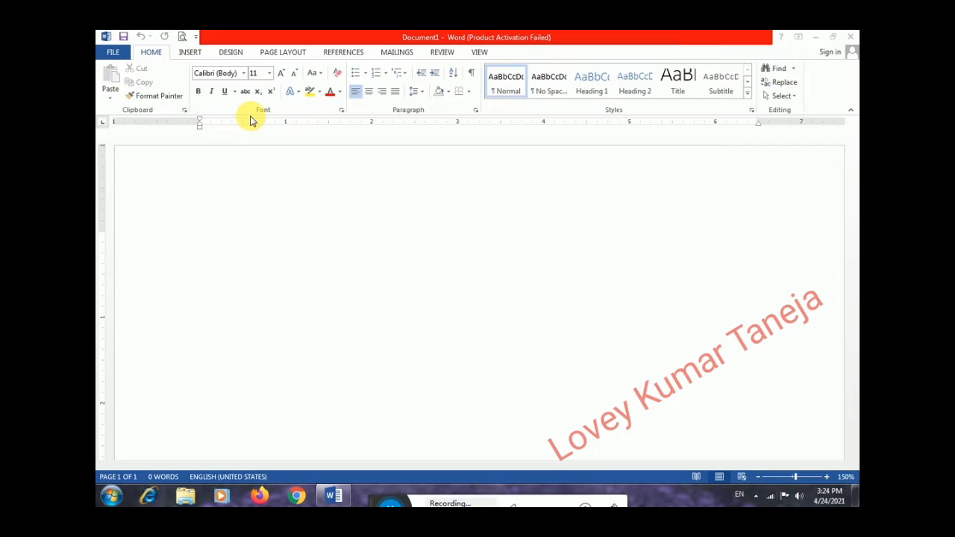
- Write a line that introduces the person by first name, followed by the sentence "I live in Meerut."
{"action": "left_click", "coordinate": [225, 246]}
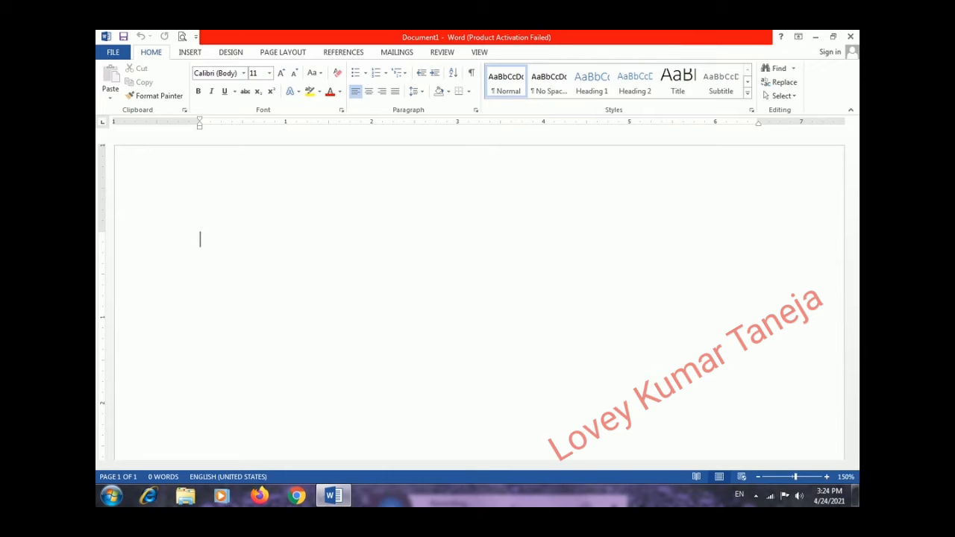
{"action": "type", "text": "My name "}
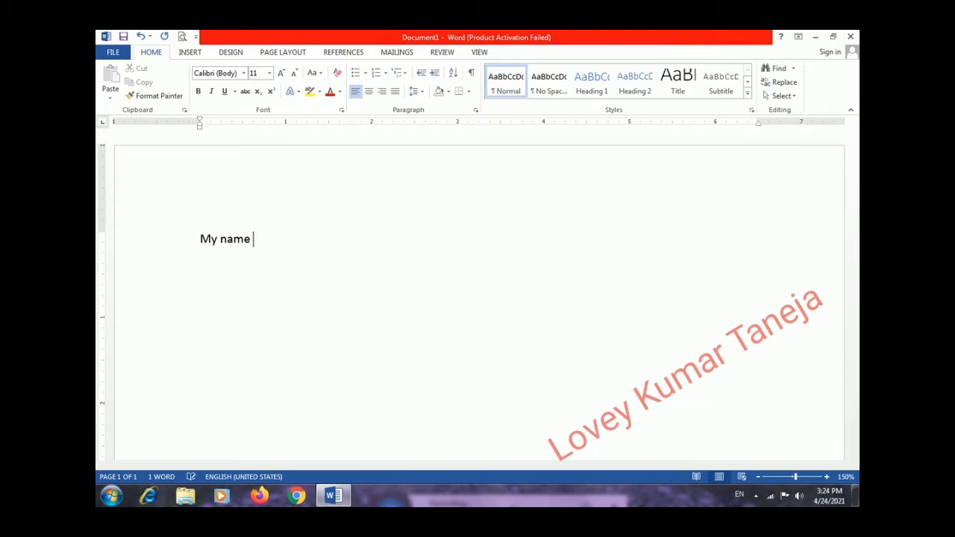
{"action": "type", "text": "is Amit"}
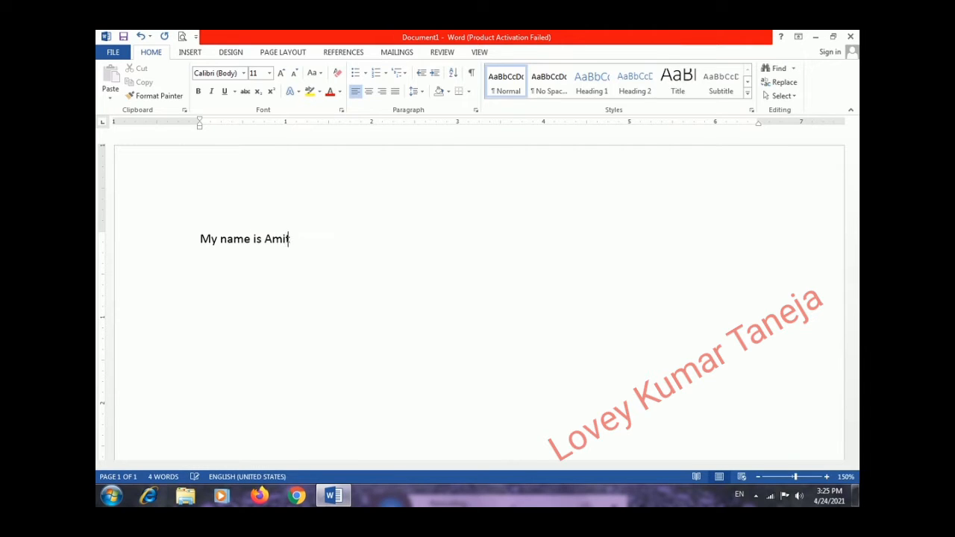
{"action": "type", "text": ". I live in Meerut"}
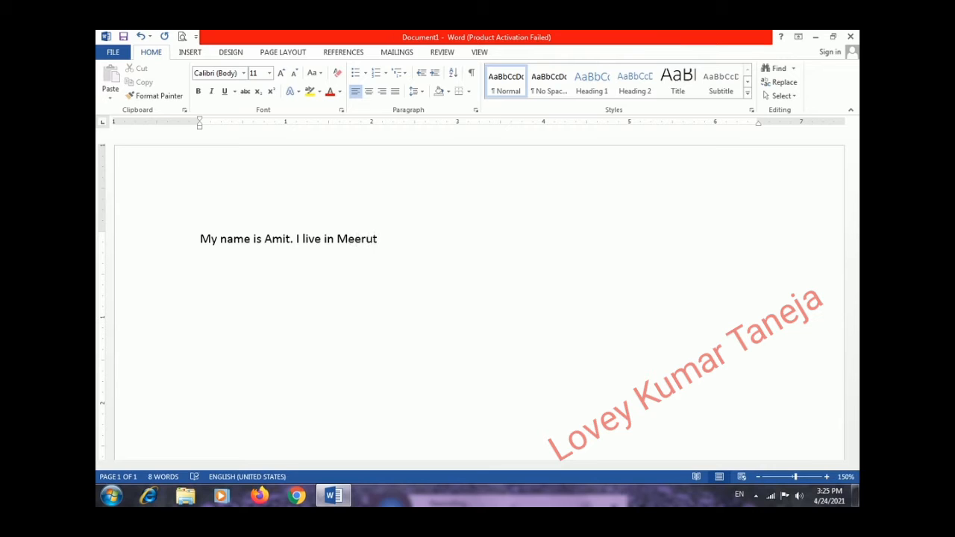
{"action": "type", "text": "."}
- Copy the introduction line and paste seven copies of it beneath the original
{"action": "left_click", "coordinate": [160, 244]}
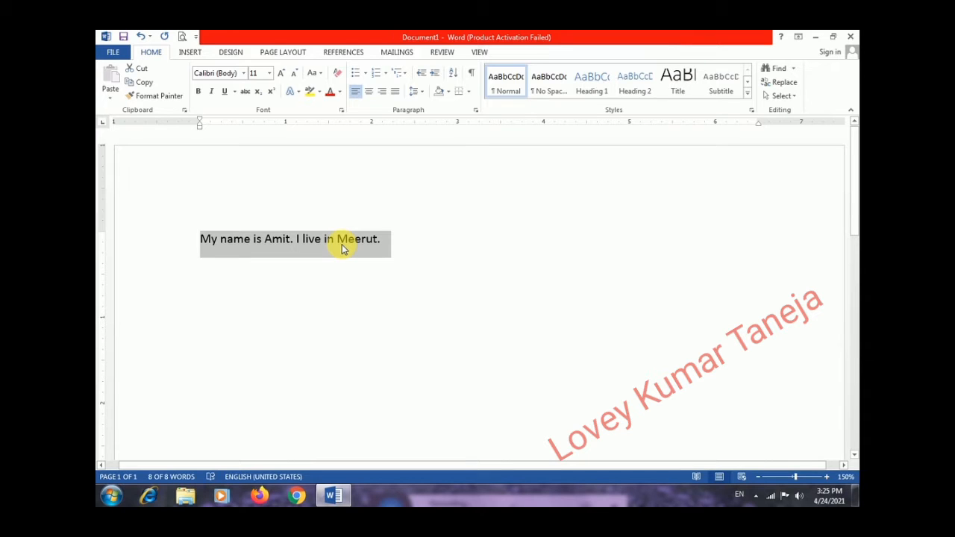
{"action": "left_click", "coordinate": [244, 73]}
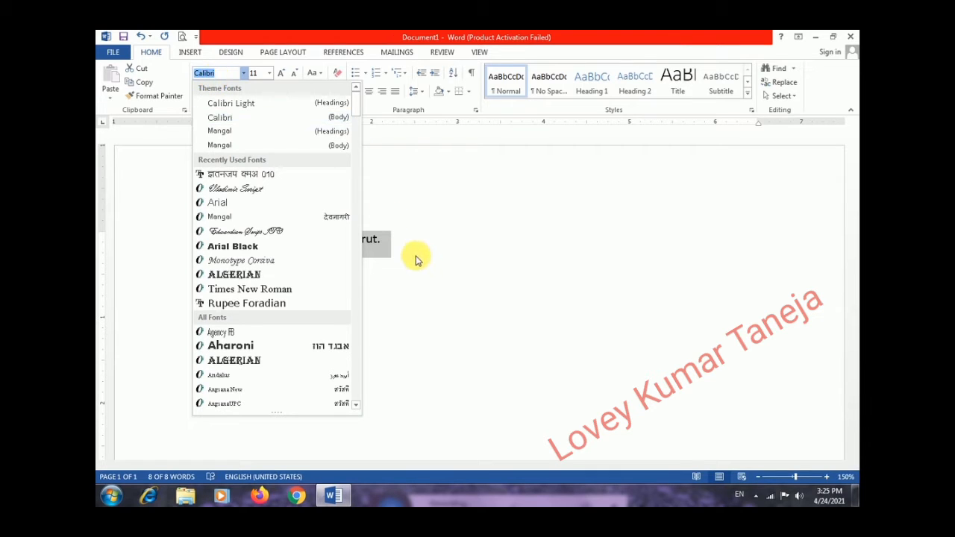
{"action": "key", "text": "Escape"}
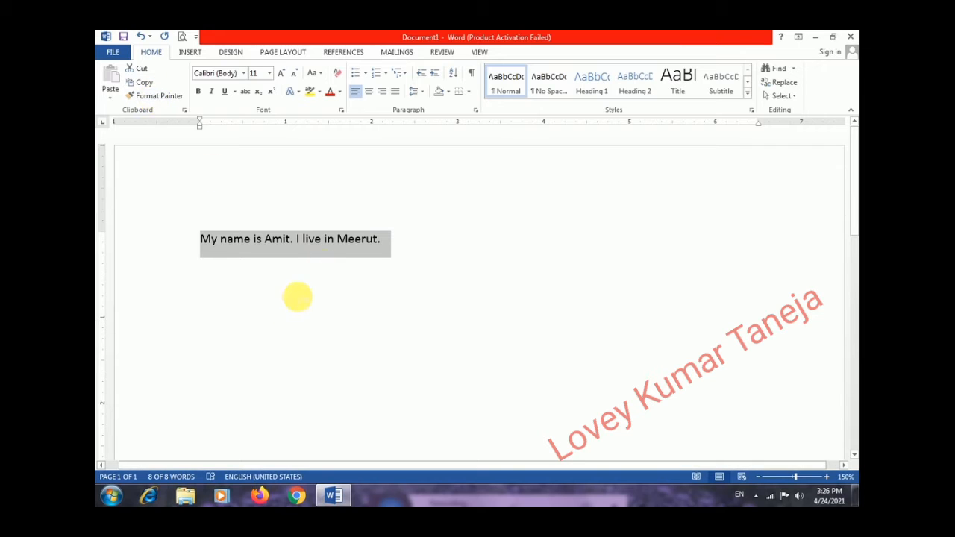
{"action": "left_click", "coordinate": [148, 88]}
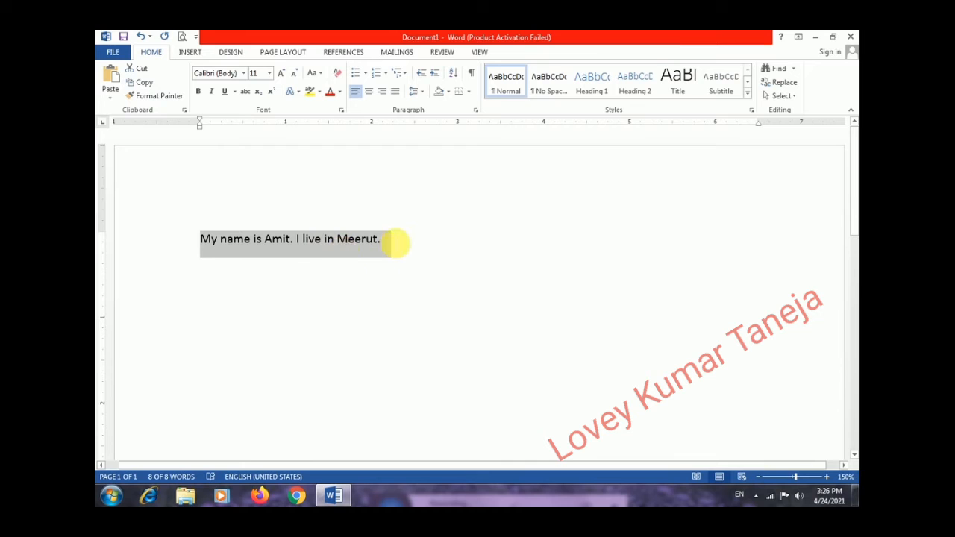
{"action": "left_click", "coordinate": [395, 242]}
{"action": "key", "text": "Return"}
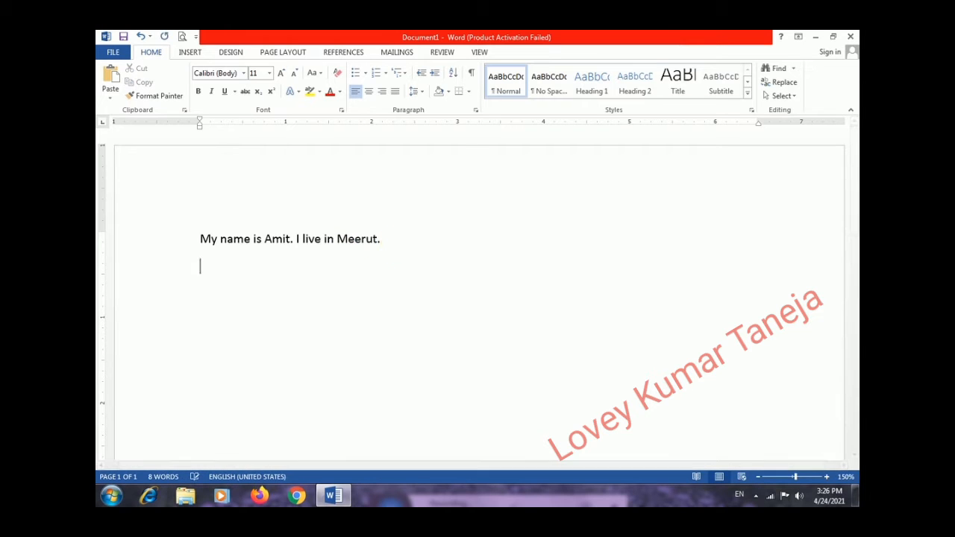
{"action": "left_click", "coordinate": [110, 79]}
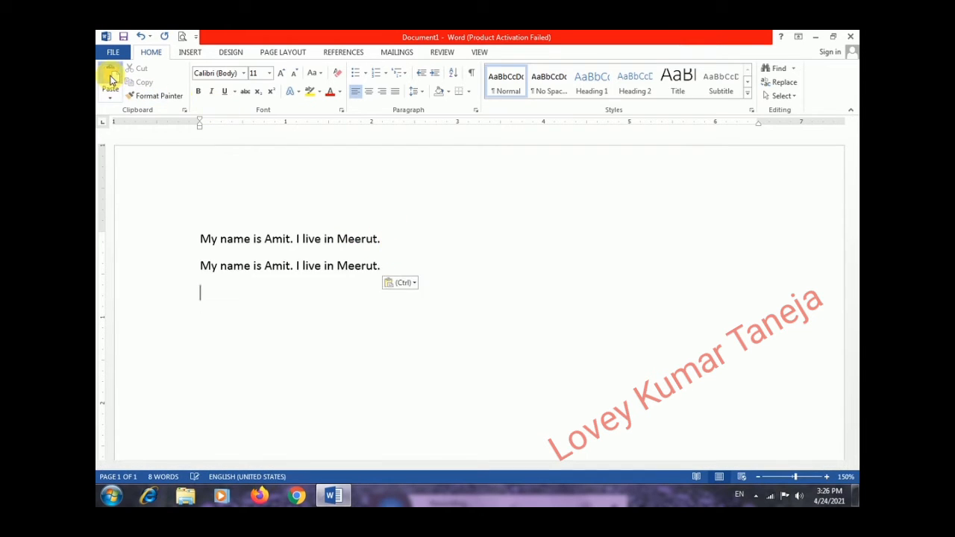
{"action": "left_click", "coordinate": [110, 80]}
{"action": "left_click", "coordinate": [110, 80]}
{"action": "left_click", "coordinate": [111, 80]}
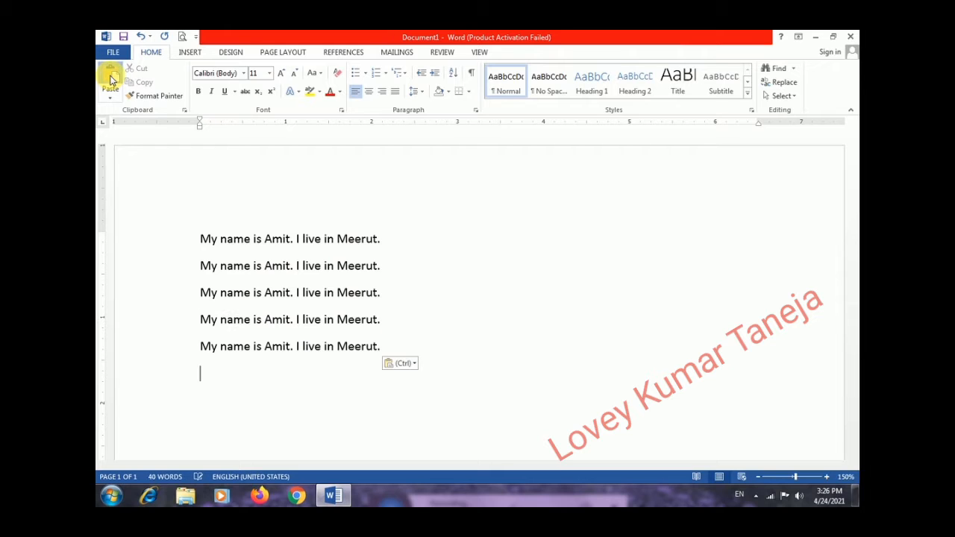
{"action": "left_click", "coordinate": [111, 80]}
{"action": "left_click", "coordinate": [110, 80]}
{"action": "left_click", "coordinate": [110, 80]}
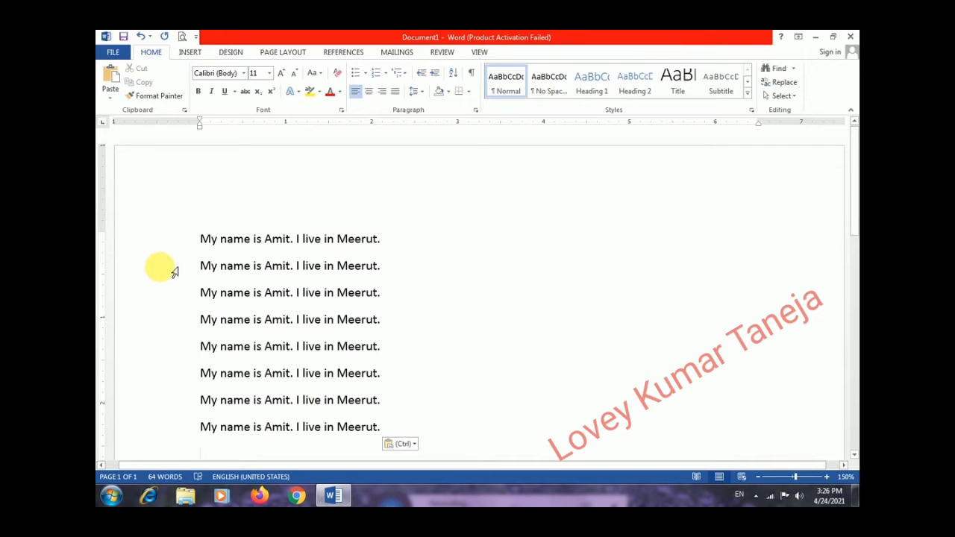
- Set the second line's font to Kruti Dev 010 and the third line's font to Vladimir Script
{"action": "left_click", "coordinate": [174, 273]}
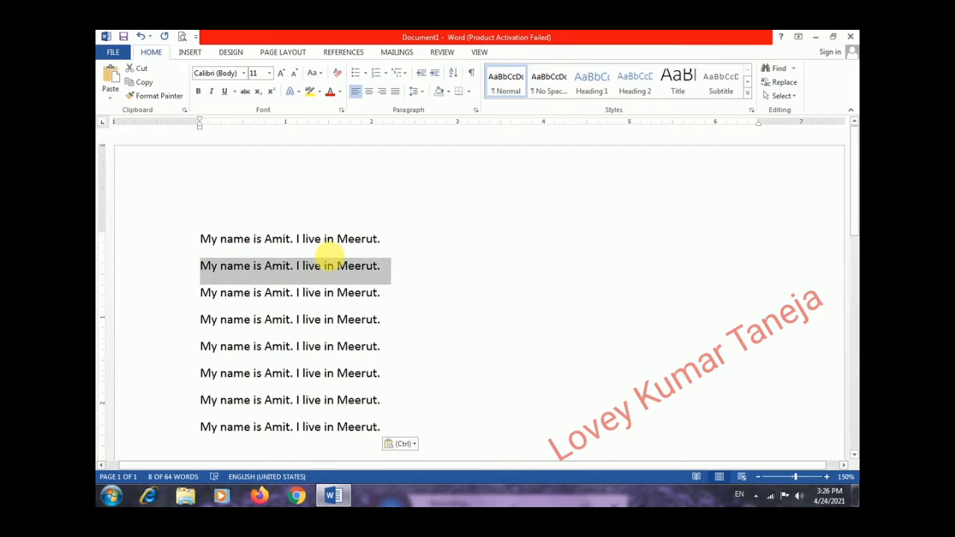
{"action": "left_click", "coordinate": [244, 73]}
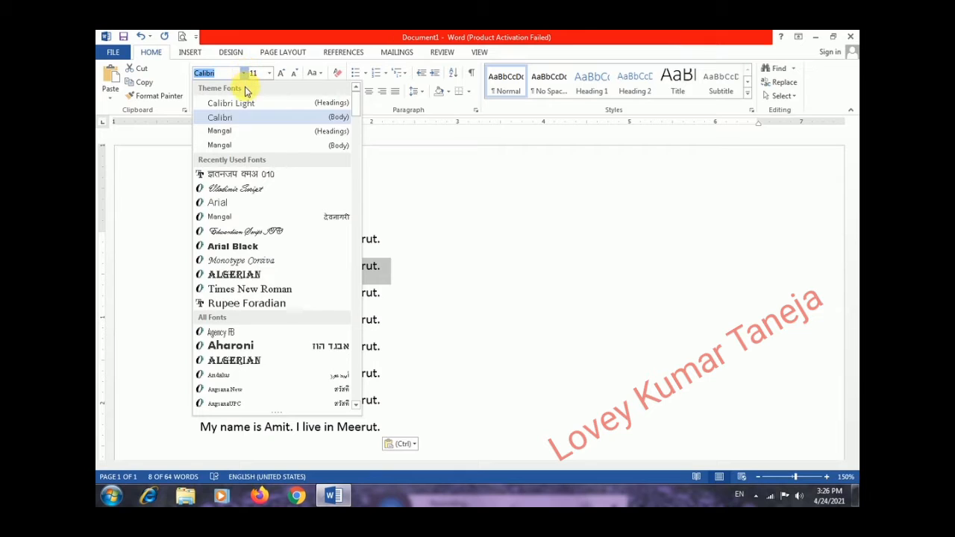
{"action": "left_click", "coordinate": [247, 177]}
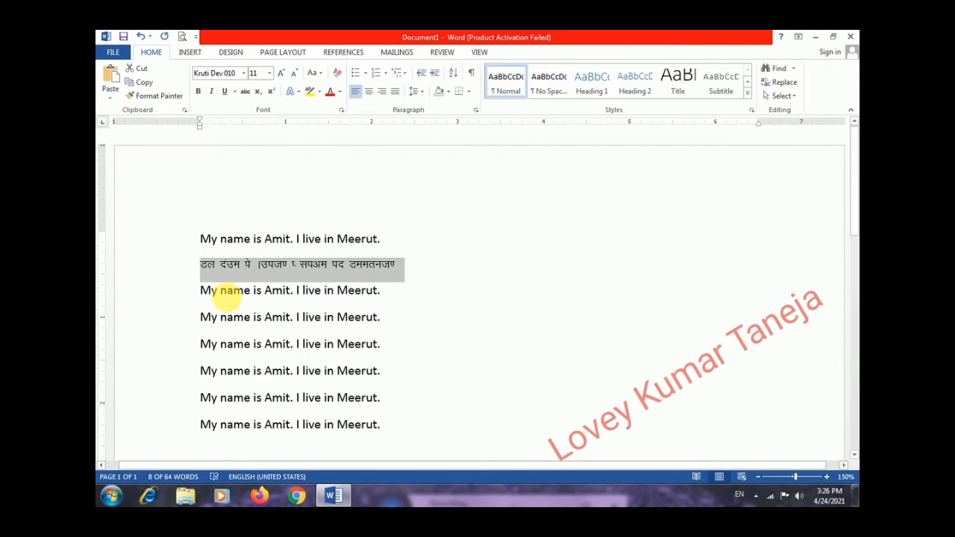
{"action": "left_click", "coordinate": [172, 293]}
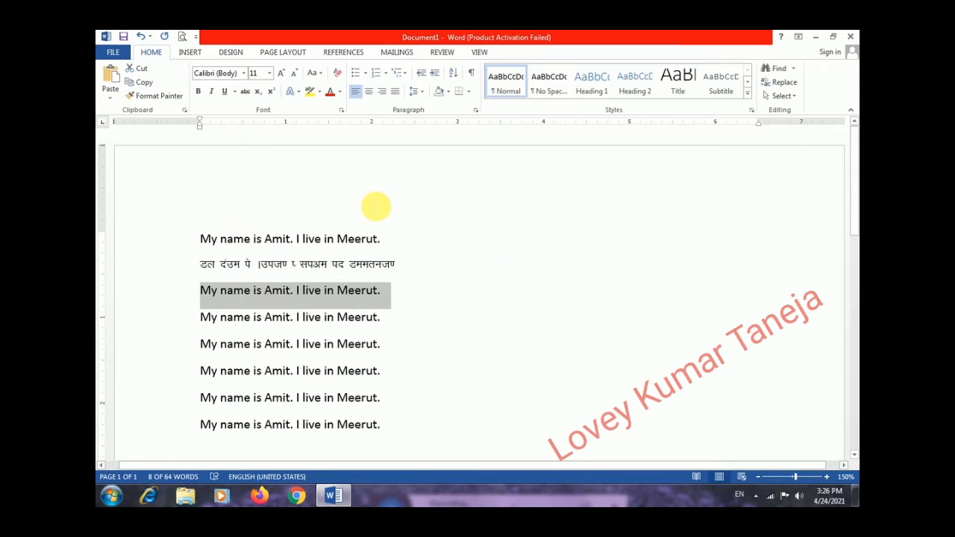
{"action": "left_click", "coordinate": [243, 73]}
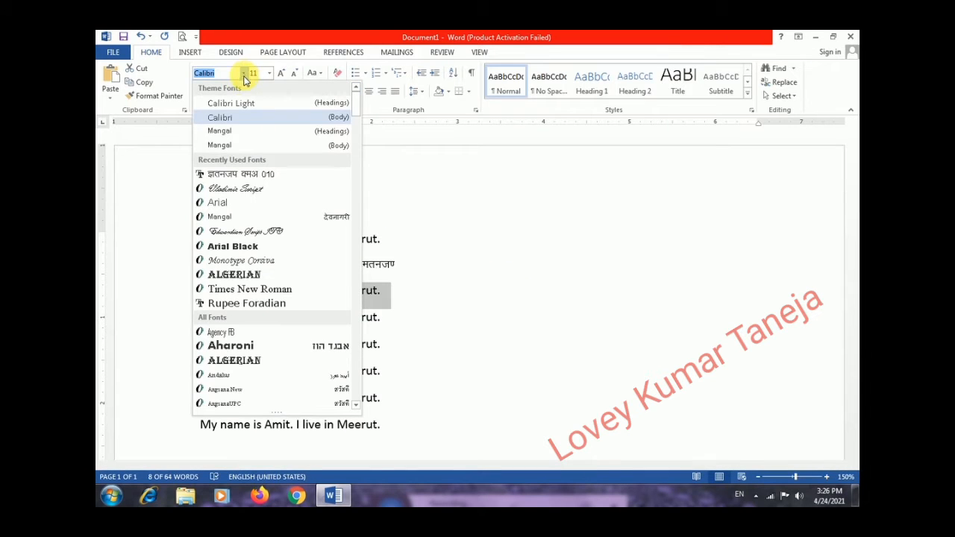
{"action": "left_click", "coordinate": [241, 190]}
{"action": "left_click", "coordinate": [241, 190]}
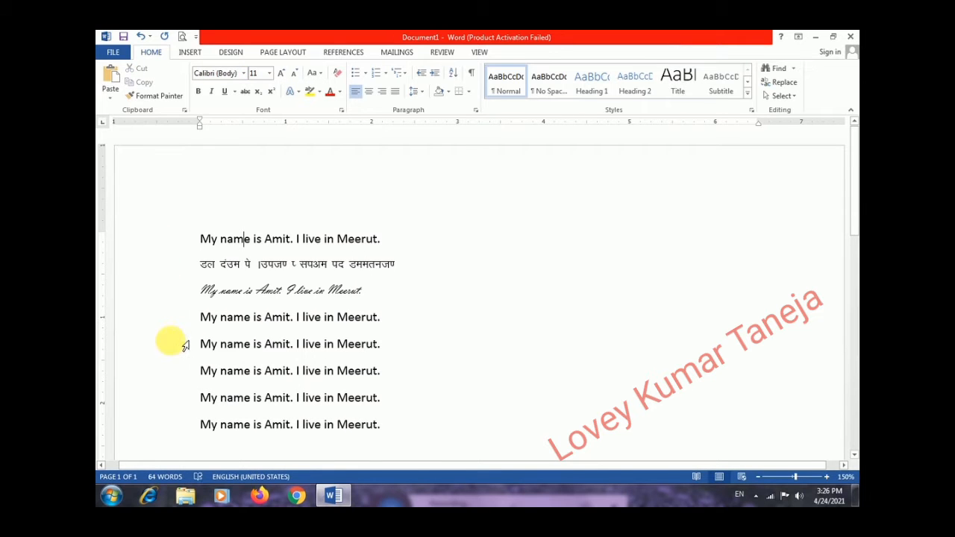
- Set the fourth line's font to Arial Black and the fifth line's font to Algerian
{"action": "left_click", "coordinate": [167, 320]}
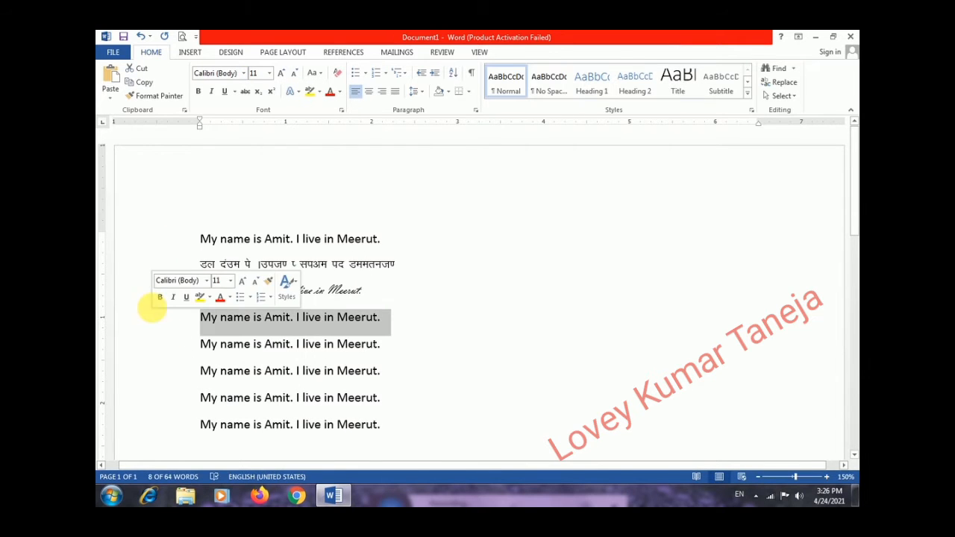
{"action": "left_click", "coordinate": [243, 74]}
{"action": "left_click", "coordinate": [221, 248]}
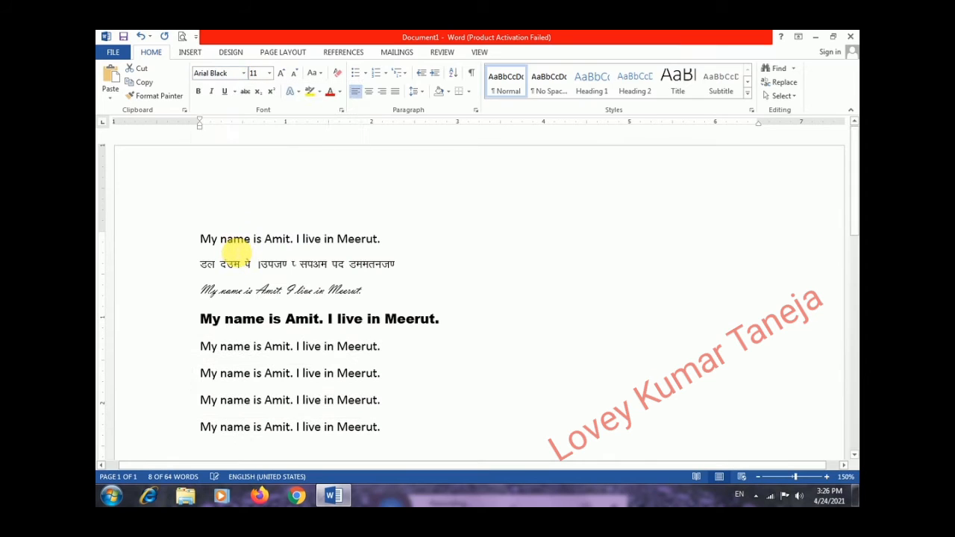
{"action": "left_click", "coordinate": [169, 352]}
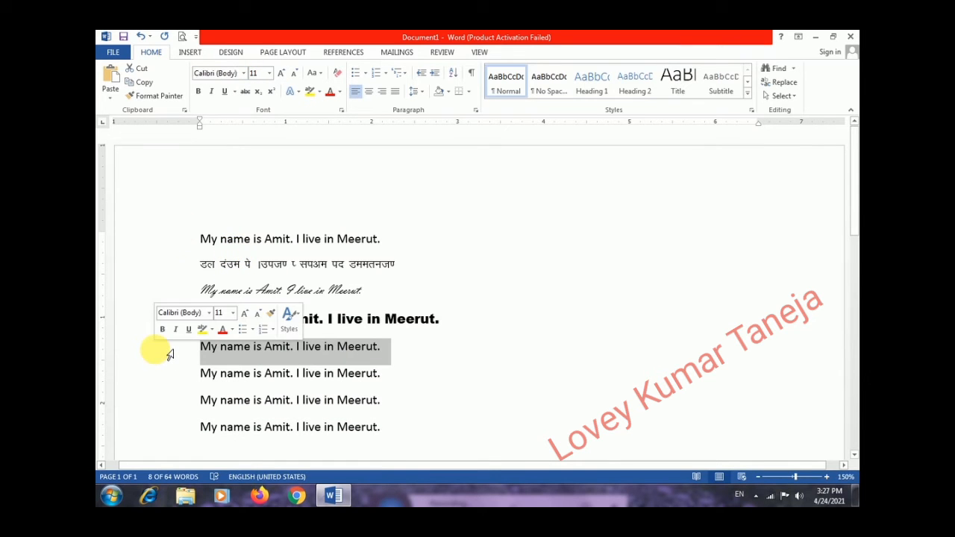
{"action": "left_click", "coordinate": [243, 73]}
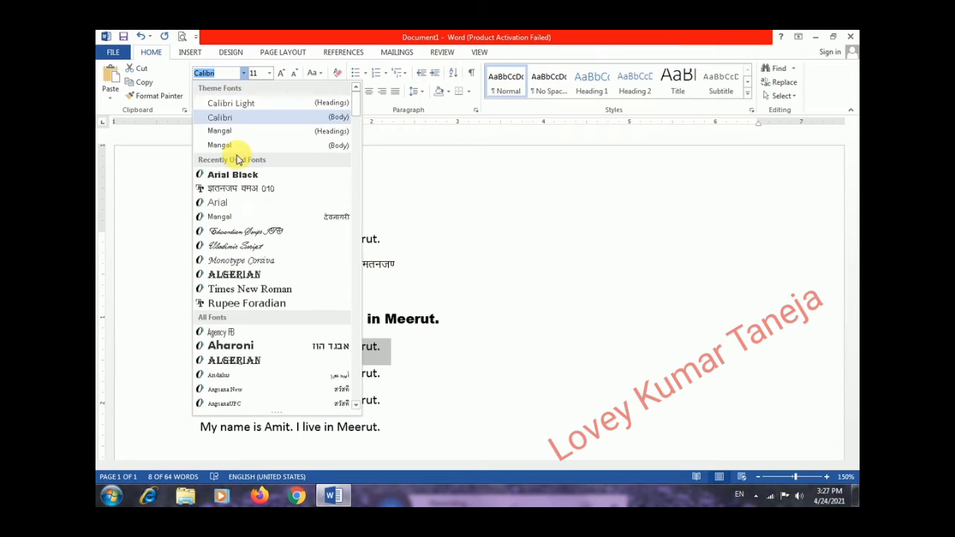
{"action": "left_click", "coordinate": [238, 275]}
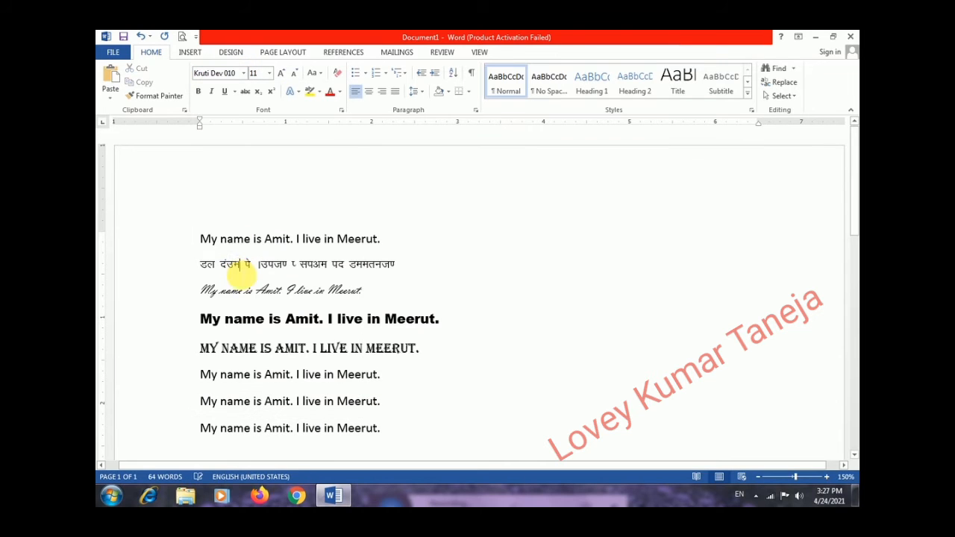
- Set the sixth line's font to Times New Roman and the seventh line's font to Broadway
{"action": "left_click", "coordinate": [157, 382]}
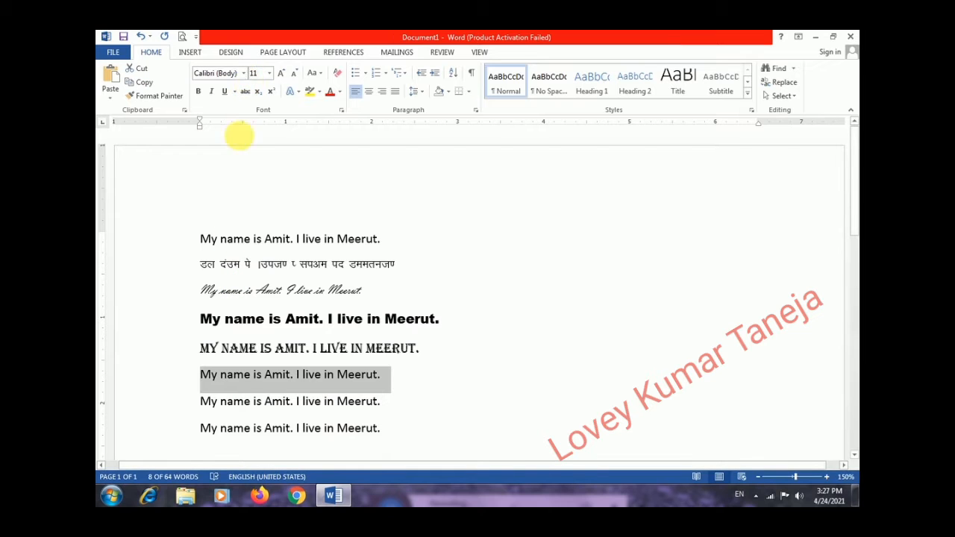
{"action": "left_click", "coordinate": [243, 73]}
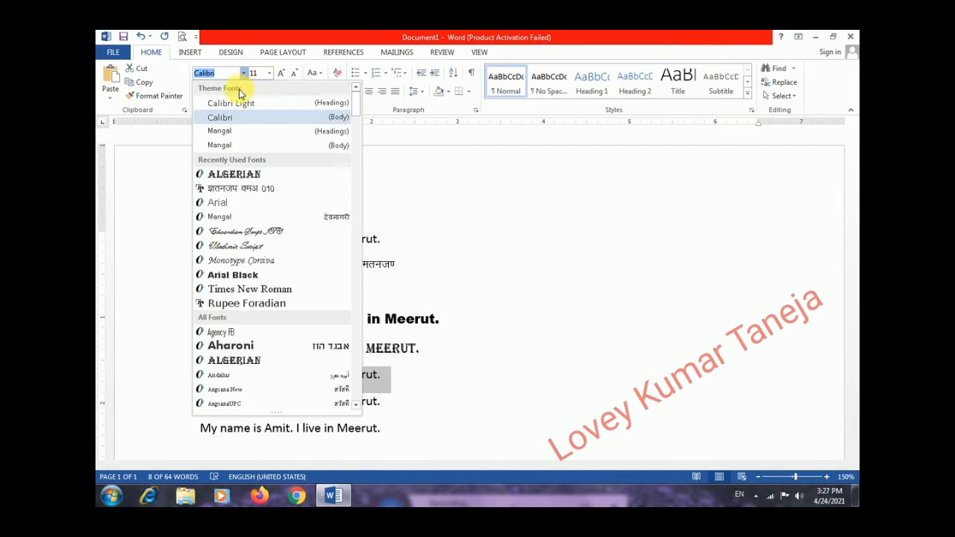
{"action": "left_click", "coordinate": [203, 289]}
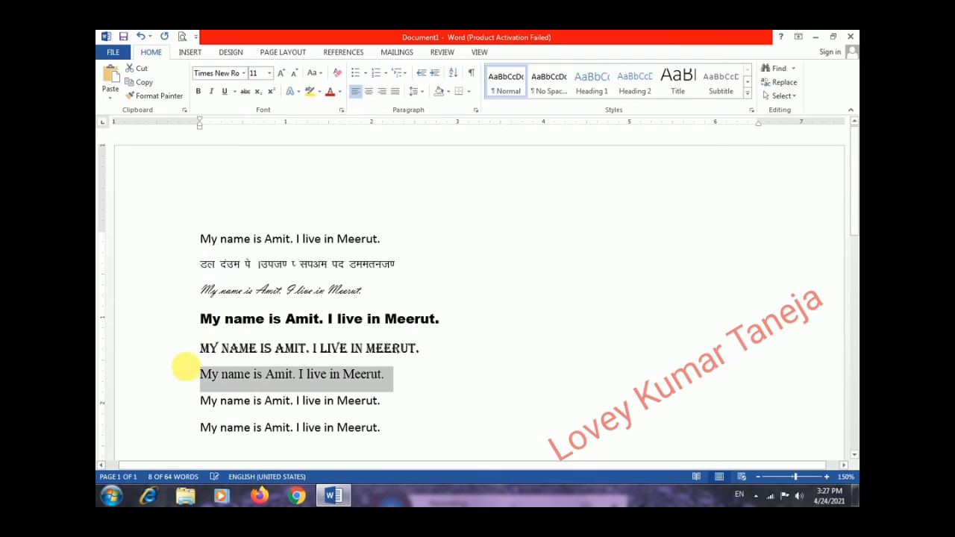
{"action": "left_click", "coordinate": [191, 403]}
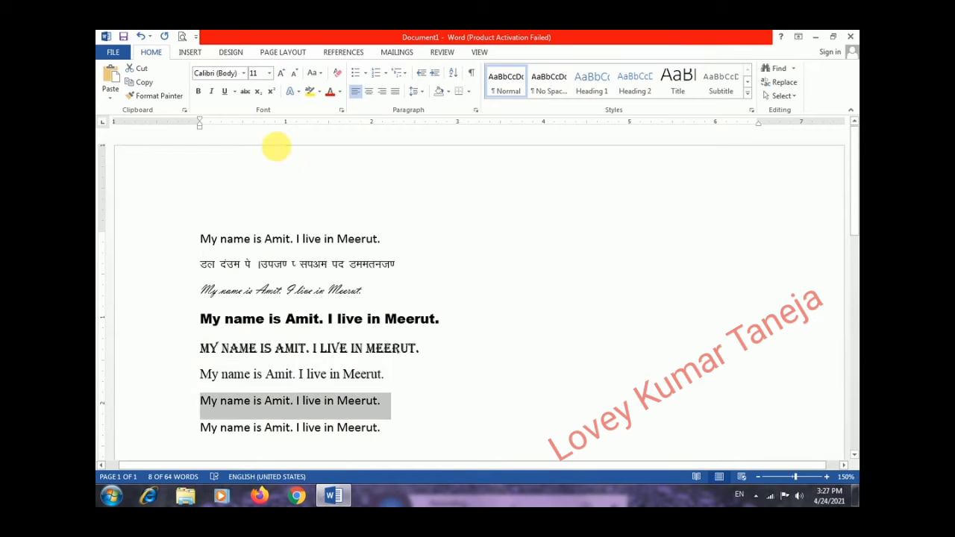
{"action": "left_click", "coordinate": [244, 73]}
{"action": "left_click", "coordinate": [244, 74]}
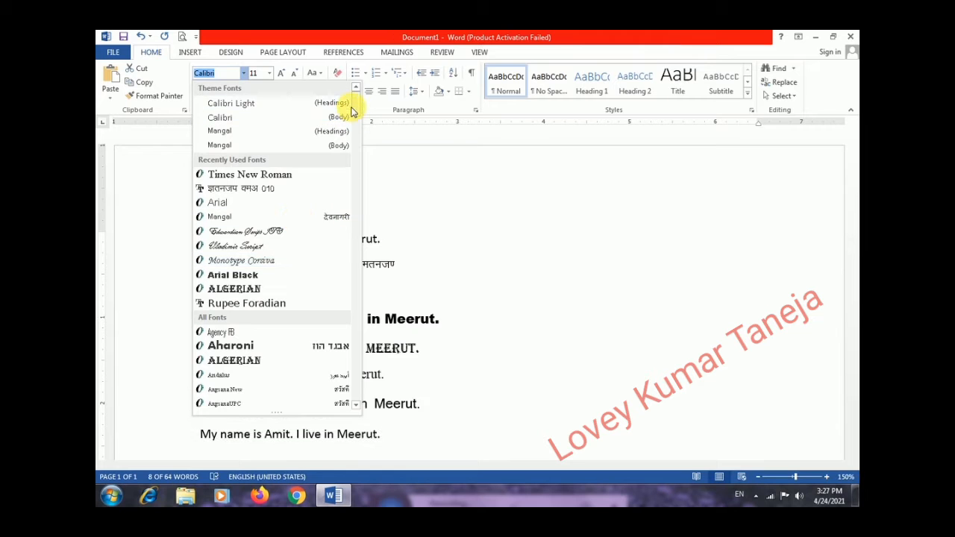
{"action": "left_click_drag", "start_coordinate": [355, 97], "coordinate": [348, 159]}
{"action": "left_click", "coordinate": [263, 138]}
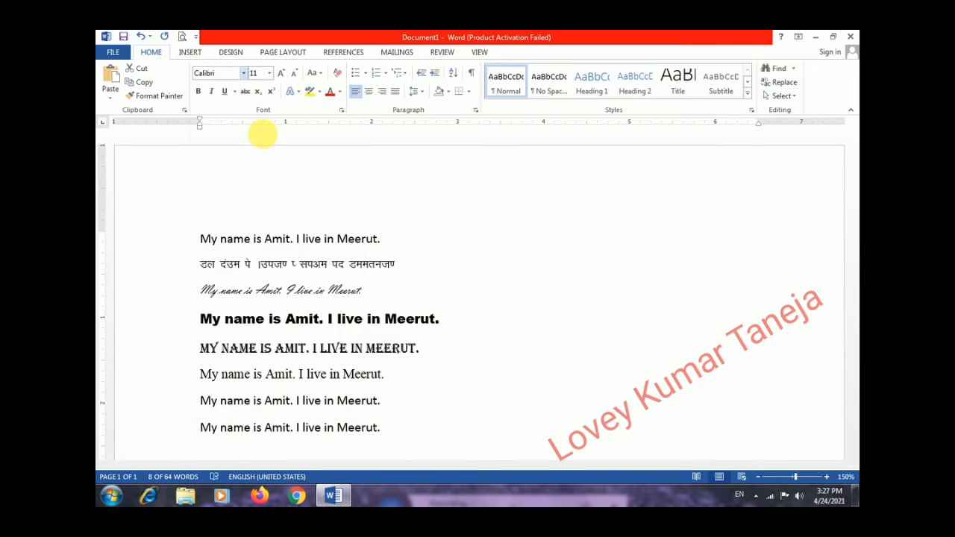
- Set the eighth line's font to Monotype Corsiva
{"action": "left_click", "coordinate": [179, 427]}
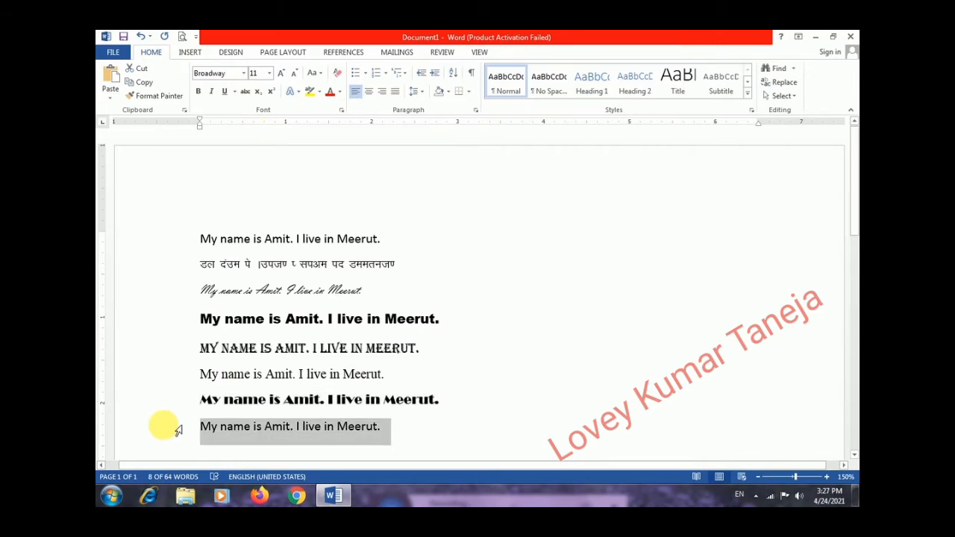
{"action": "left_click", "coordinate": [245, 77]}
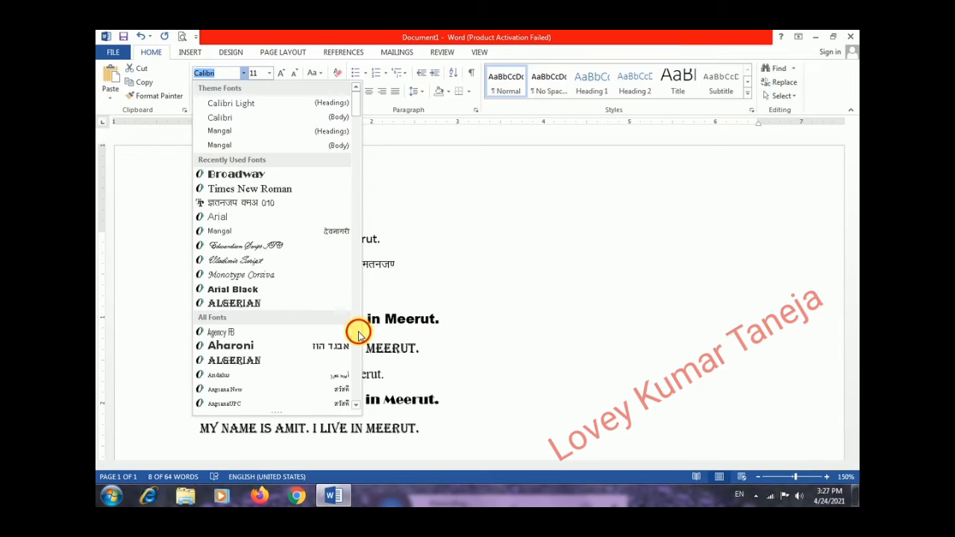
{"action": "scroll", "coordinate": [360, 334], "scroll_direction": "down", "scroll_amount": 12}
{"action": "scroll", "coordinate": [359, 336], "scroll_direction": "down", "scroll_amount": 20}
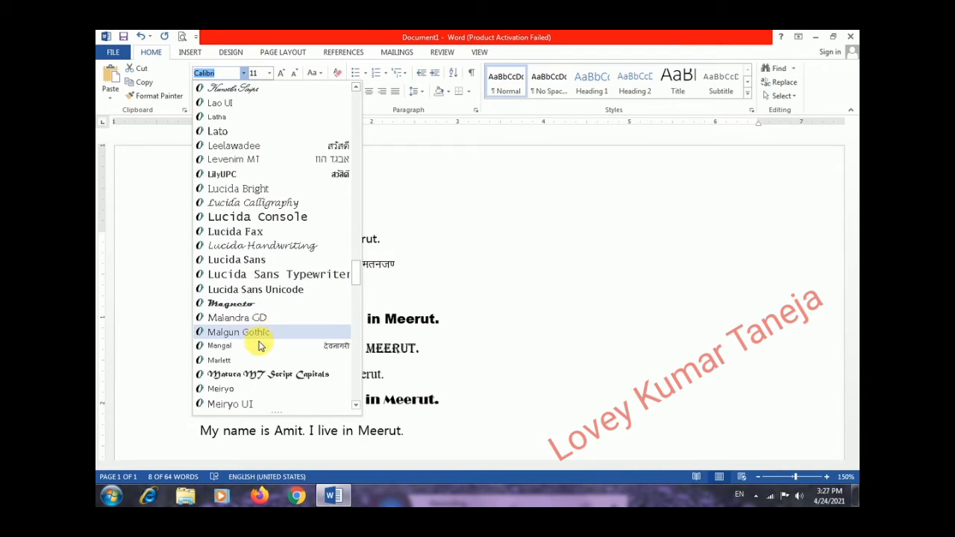
{"action": "left_click", "coordinate": [356, 405]}
{"action": "left_click", "coordinate": [356, 405]}
{"action": "left_click", "coordinate": [357, 405]}
{"action": "left_click", "coordinate": [356, 404]}
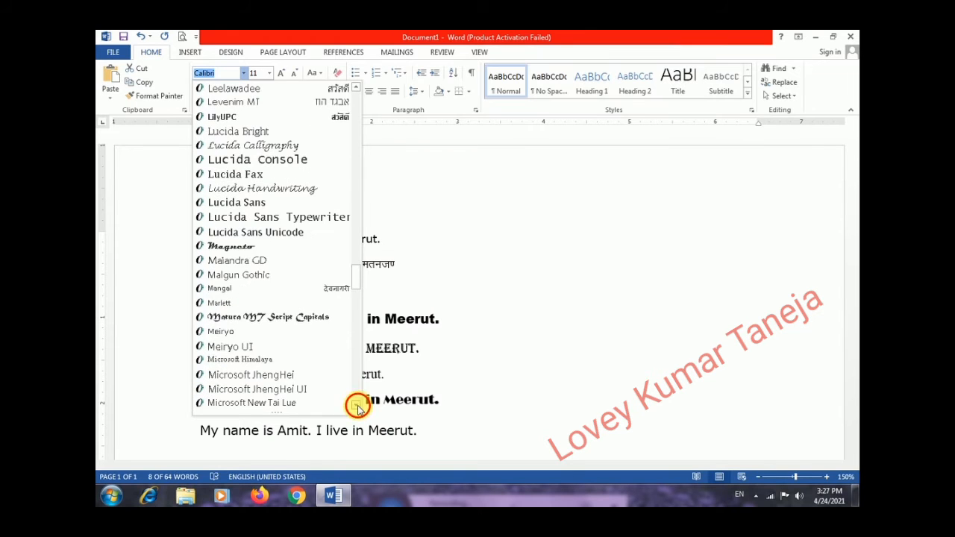
{"action": "left_click", "coordinate": [357, 405]}
{"action": "left_click", "coordinate": [357, 404]}
{"action": "left_click", "coordinate": [357, 404]}
{"action": "left_click", "coordinate": [356, 404]}
{"action": "left_click", "coordinate": [356, 404]}
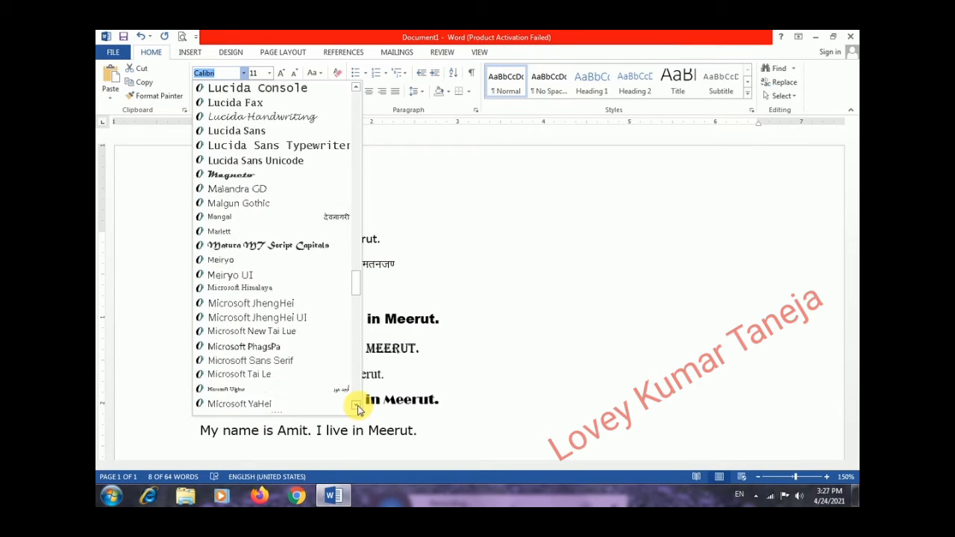
{"action": "left_click", "coordinate": [356, 404]}
{"action": "left_click", "coordinate": [357, 405]}
{"action": "left_click", "coordinate": [356, 404]}
{"action": "left_click", "coordinate": [357, 405]}
{"action": "left_click", "coordinate": [357, 405]}
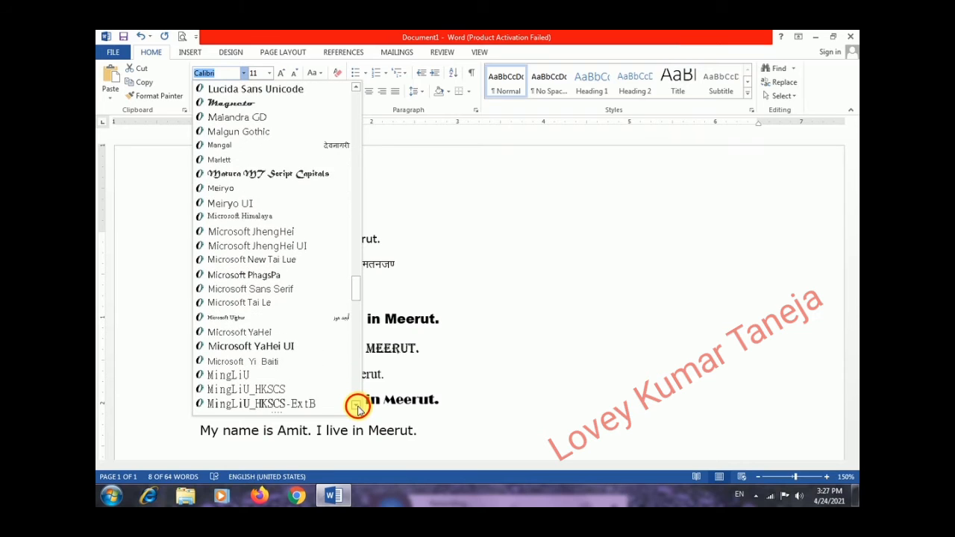
{"action": "left_click", "coordinate": [357, 404]}
{"action": "left_click", "coordinate": [357, 404]}
{"action": "left_click", "coordinate": [357, 405]}
{"action": "left_click", "coordinate": [357, 404]}
{"action": "left_click", "coordinate": [357, 405]}
{"action": "left_click", "coordinate": [356, 405]}
{"action": "left_click", "coordinate": [357, 404]}
{"action": "left_click", "coordinate": [357, 404]}
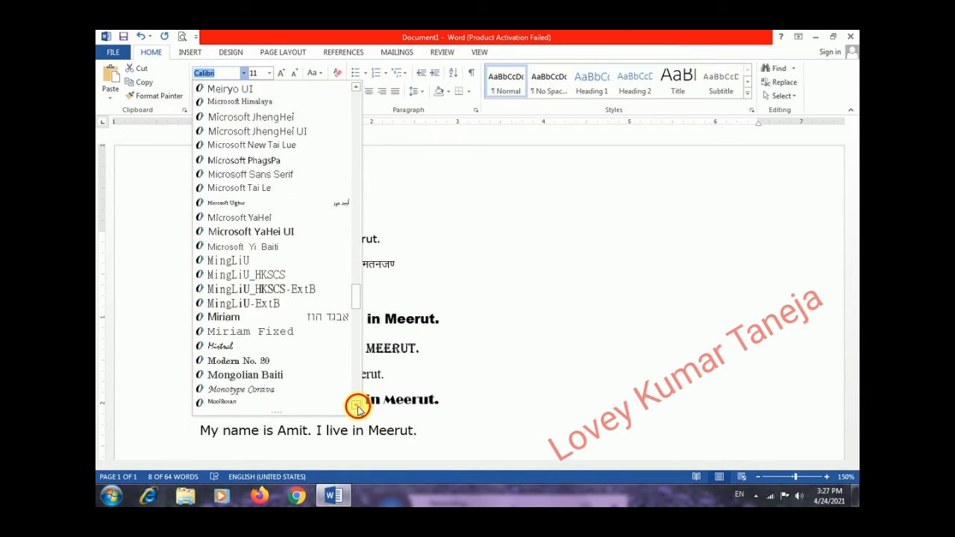
{"action": "left_click", "coordinate": [357, 405]}
{"action": "left_click", "coordinate": [295, 378]}
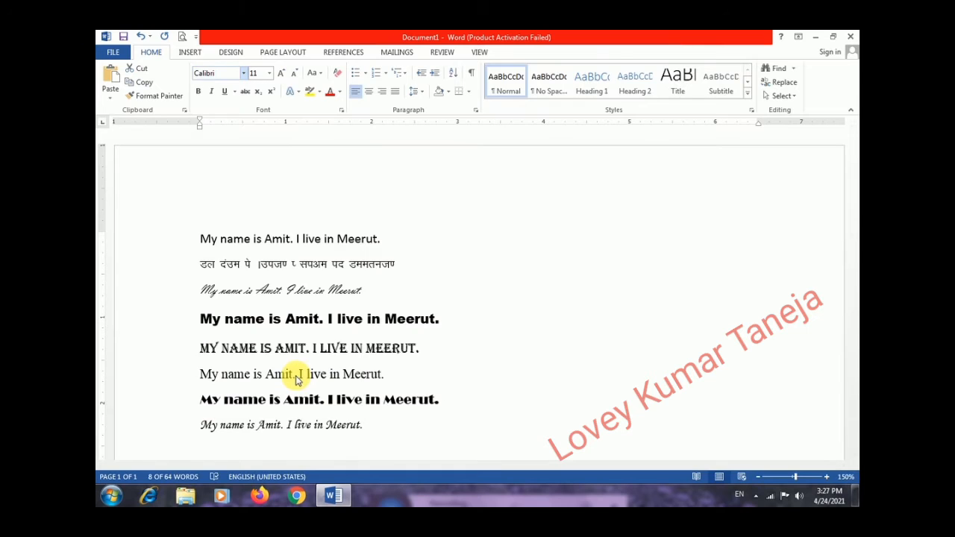
{"action": "left_click", "coordinate": [426, 415]}
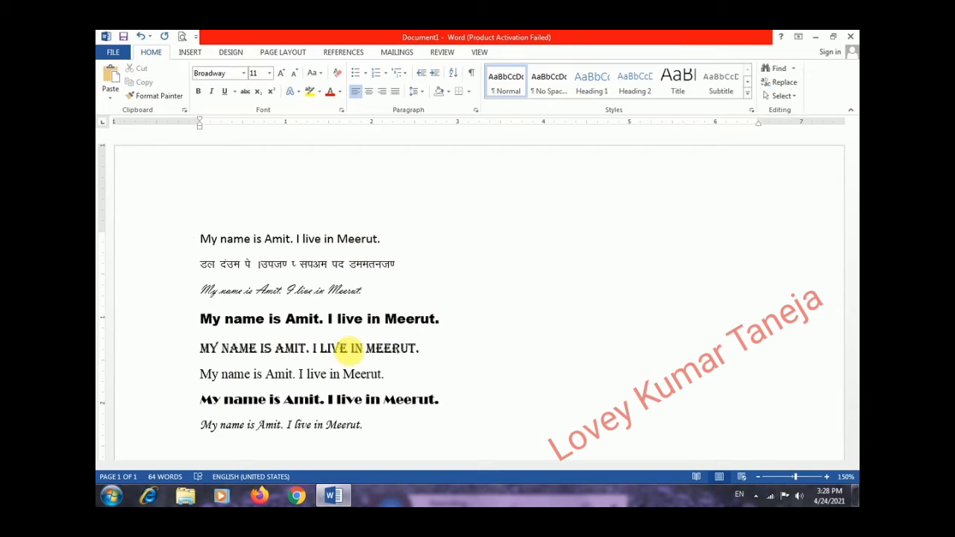
- Review the eight font samples at 100% zoom, and return the view to 150%
{"action": "left_click", "coordinate": [757, 476]}
{"action": "left_click", "coordinate": [757, 477]}
{"action": "left_click", "coordinate": [758, 477]}
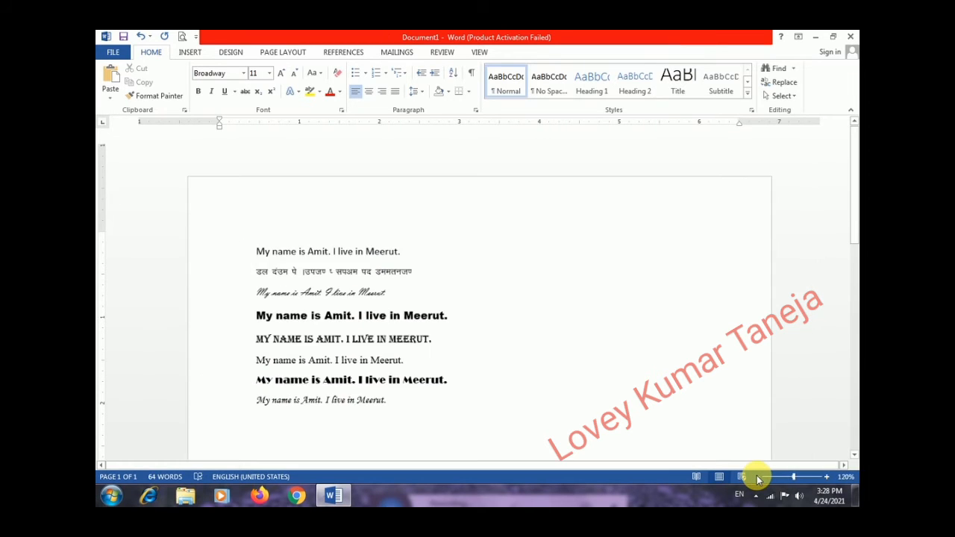
{"action": "left_click", "coordinate": [758, 477]}
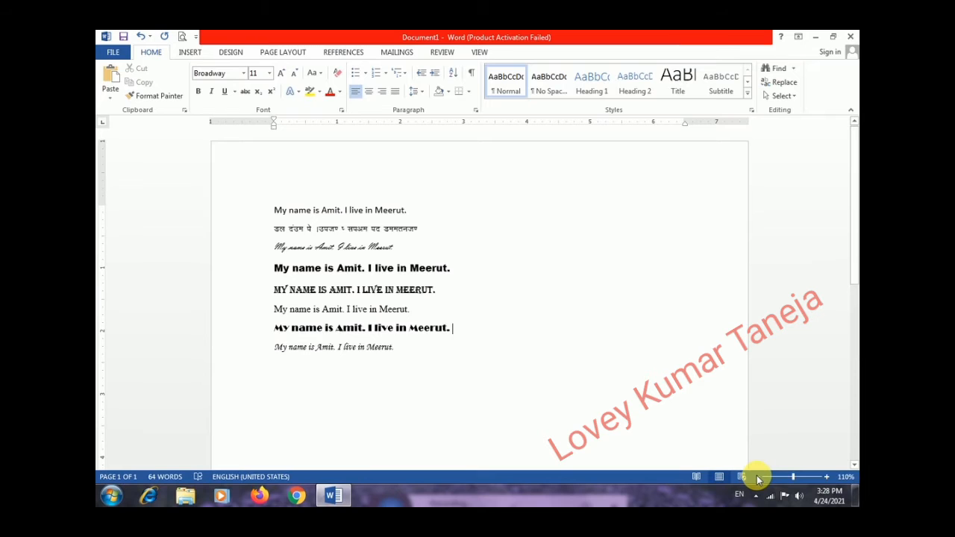
{"action": "left_click", "coordinate": [758, 477]}
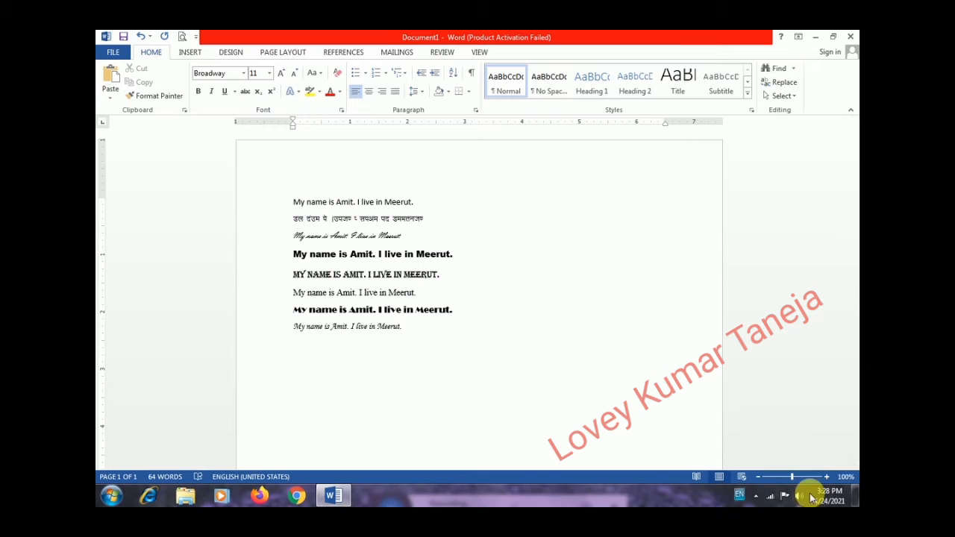
{"action": "left_click", "coordinate": [826, 477]}
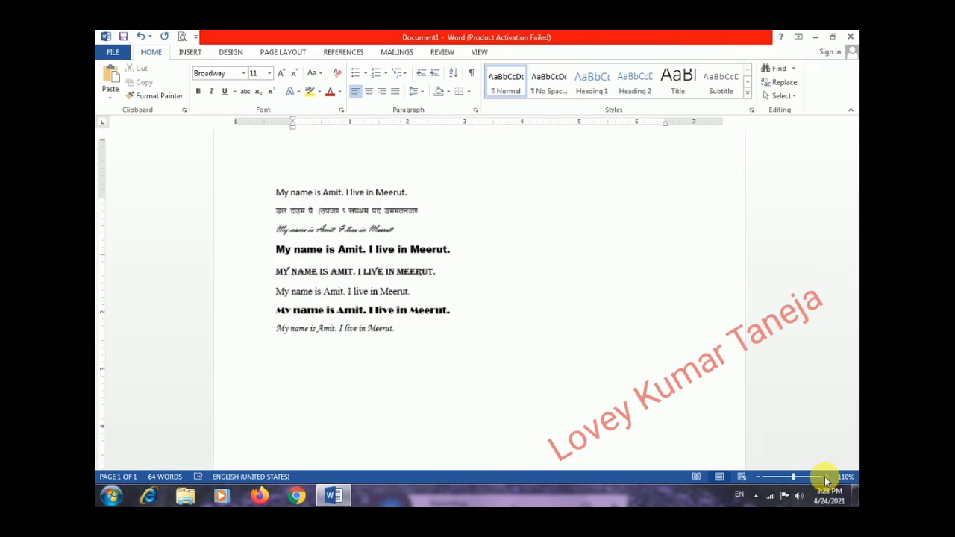
{"action": "left_click", "coordinate": [826, 477]}
{"action": "left_click", "coordinate": [826, 477]}
{"action": "left_click", "coordinate": [826, 477]}
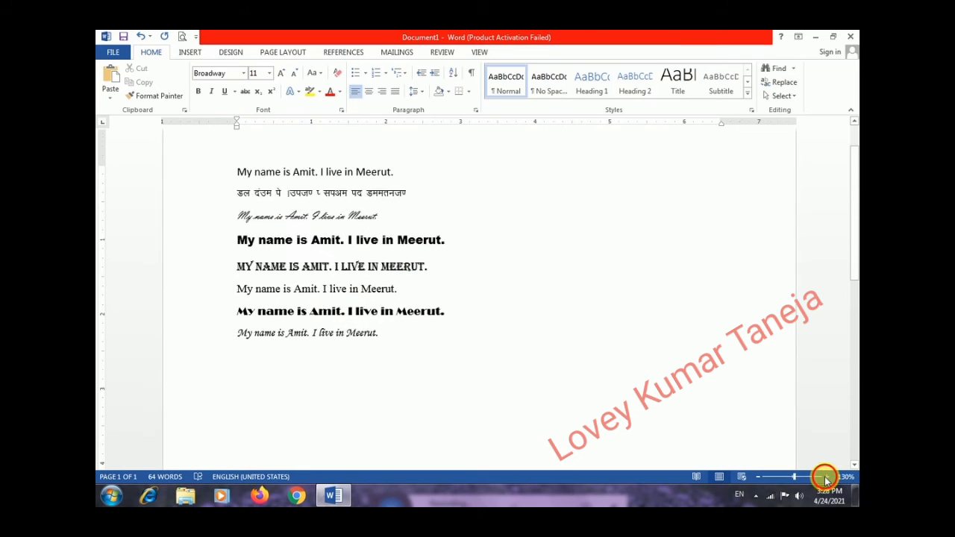
{"action": "left_click", "coordinate": [826, 477]}
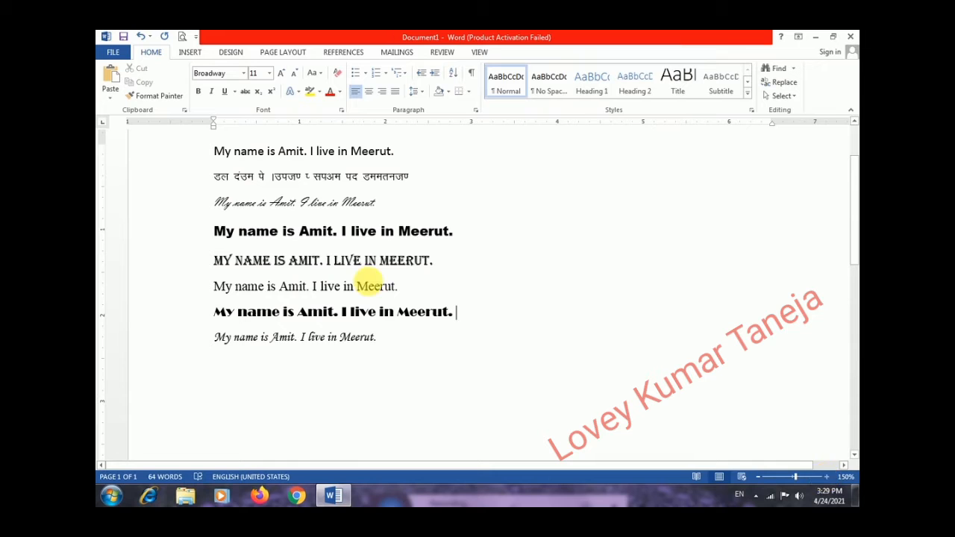
- Set the first line's font size to 18, and reduce it to 12
{"action": "left_click", "coordinate": [161, 158]}
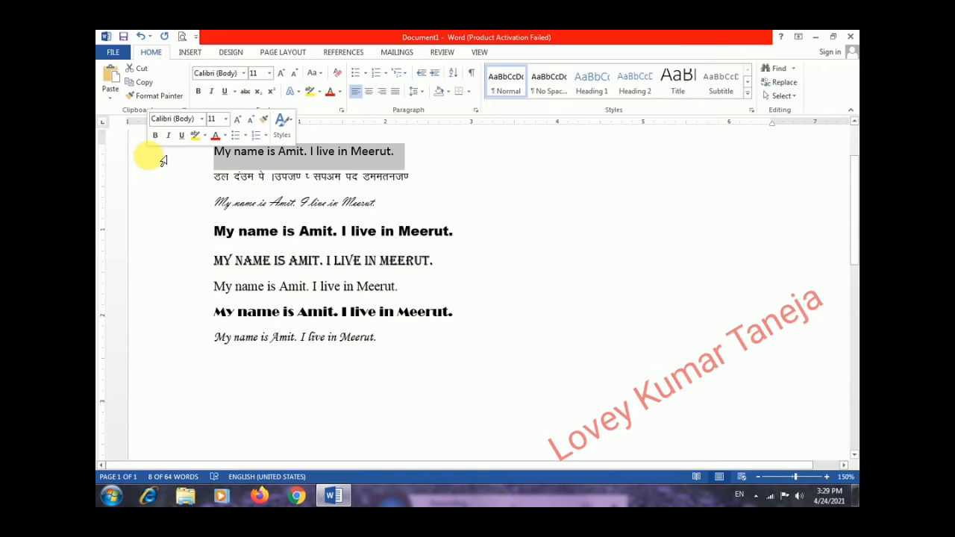
{"action": "left_click", "coordinate": [268, 72]}
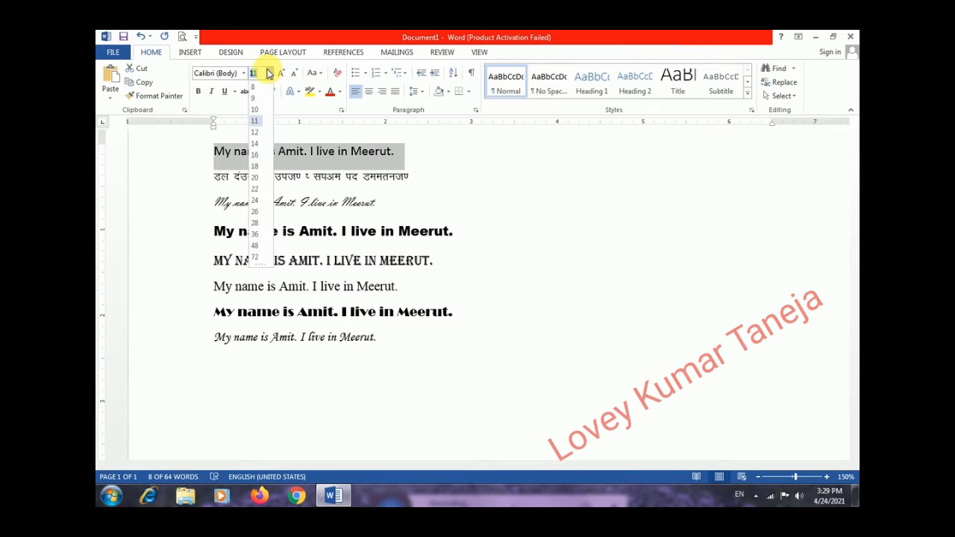
{"action": "left_click", "coordinate": [255, 166]}
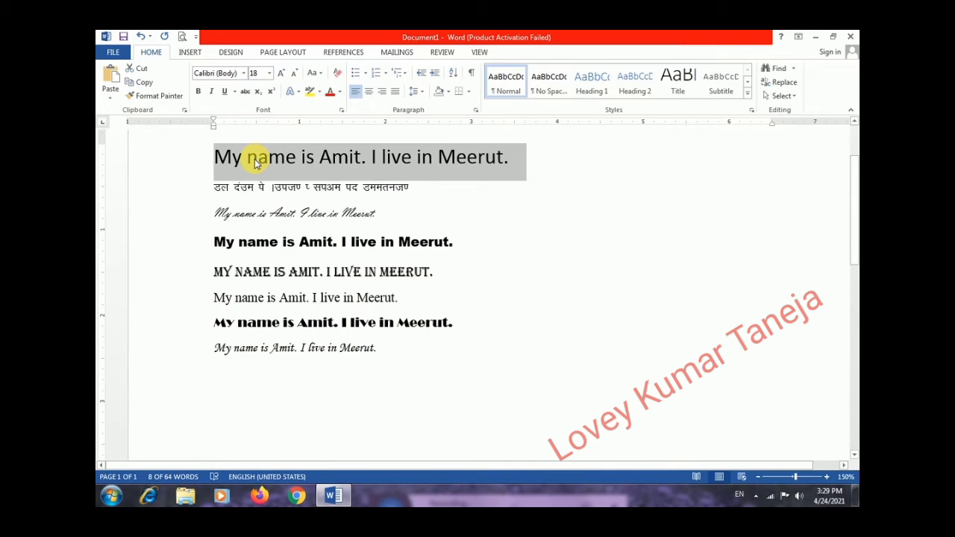
{"action": "left_click", "coordinate": [269, 73]}
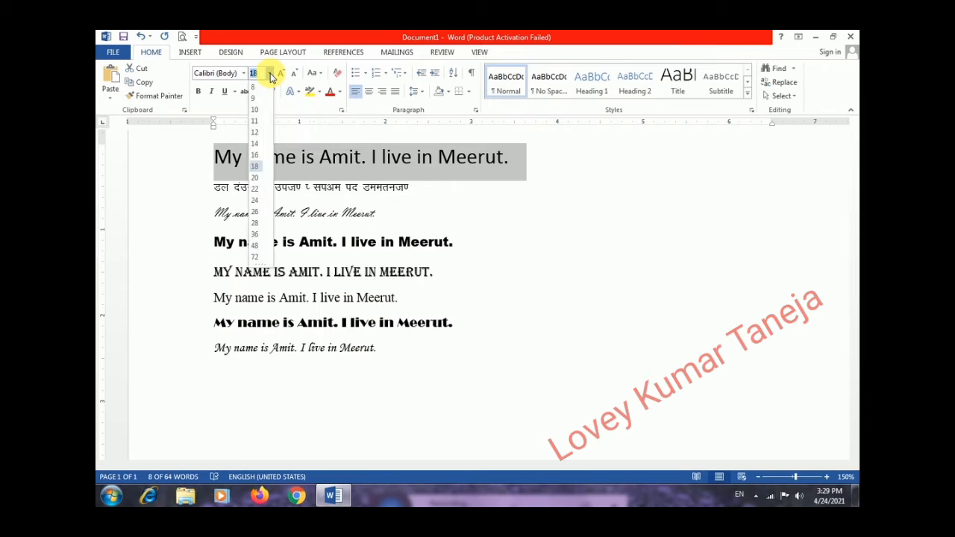
{"action": "left_click", "coordinate": [254, 137]}
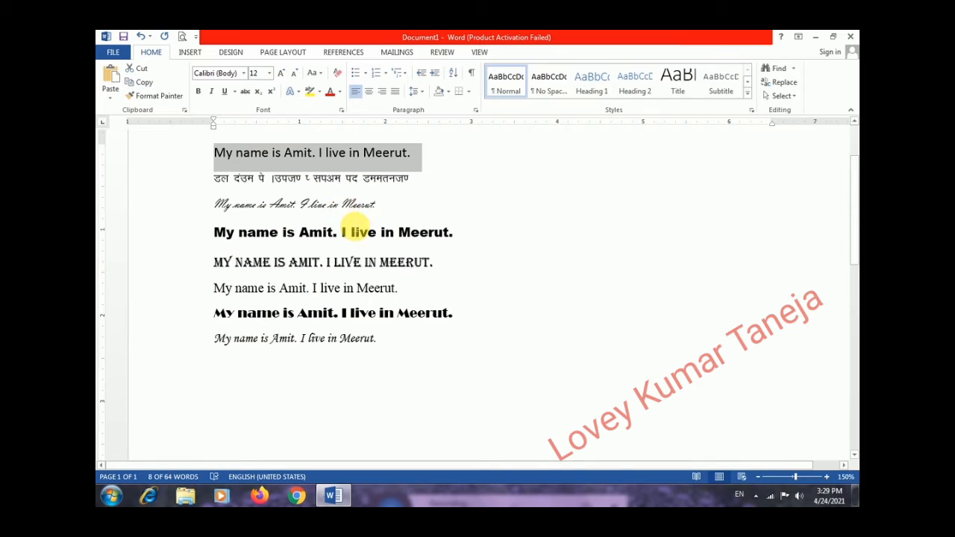
{"action": "left_click", "coordinate": [352, 205]}
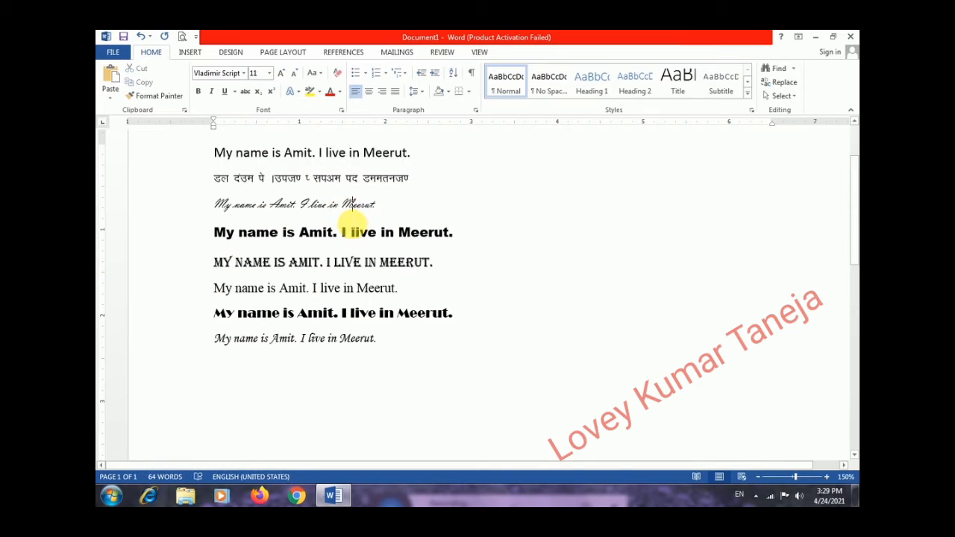
- Decrease the first line's font size stepwise to 10, and increase it stepwise to 16
{"action": "left_click", "coordinate": [190, 162]}
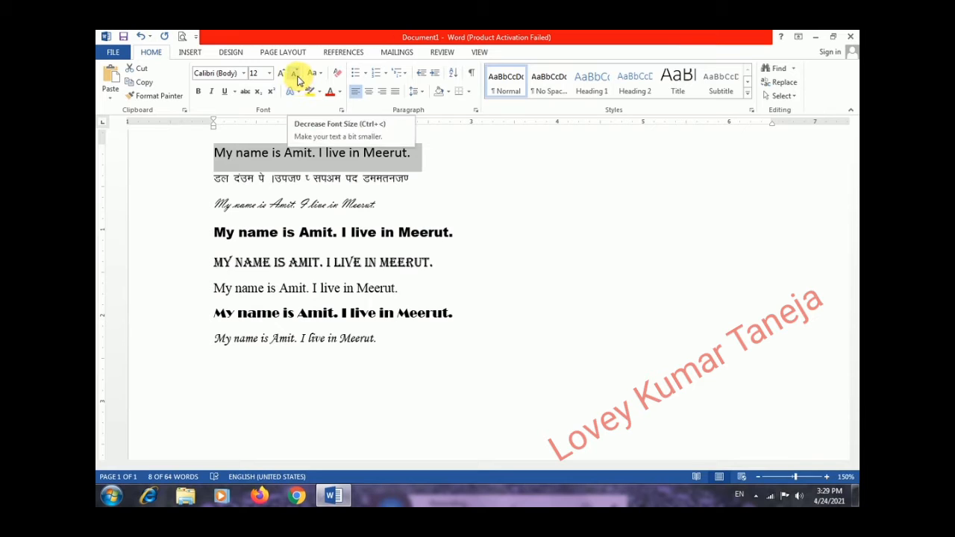
{"action": "left_click", "coordinate": [296, 74]}
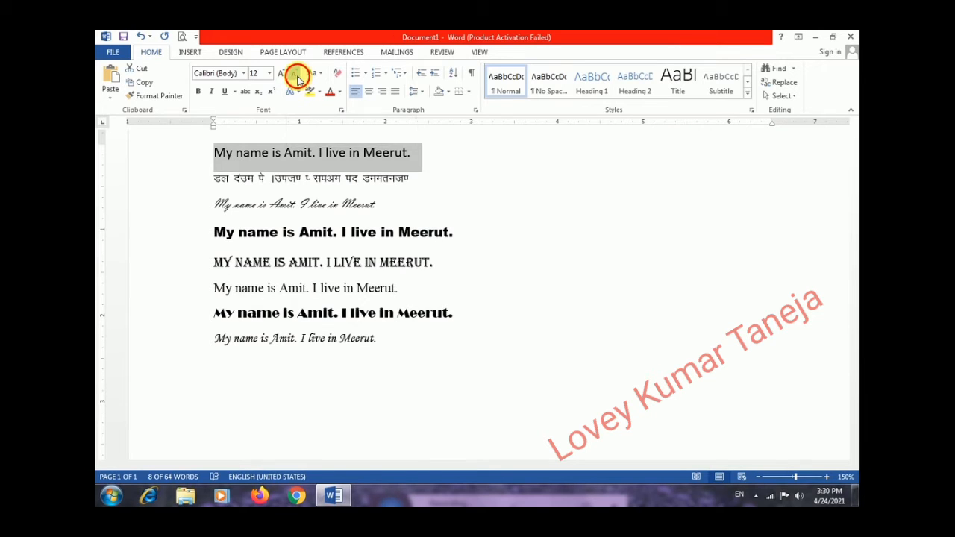
{"action": "left_click", "coordinate": [295, 74]}
{"action": "left_click", "coordinate": [282, 74]}
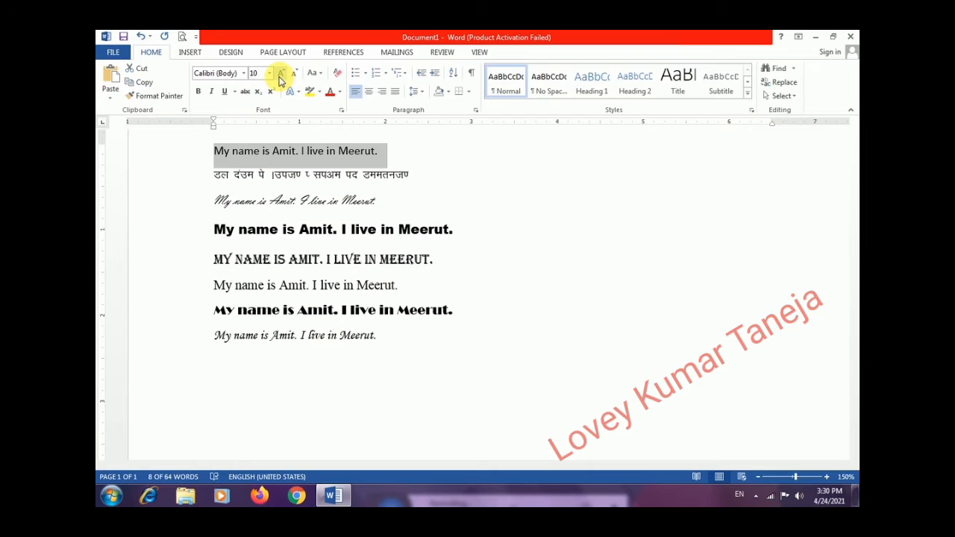
{"action": "left_click", "coordinate": [282, 74]}
{"action": "left_click", "coordinate": [281, 75]}
{"action": "left_click", "coordinate": [281, 75]}
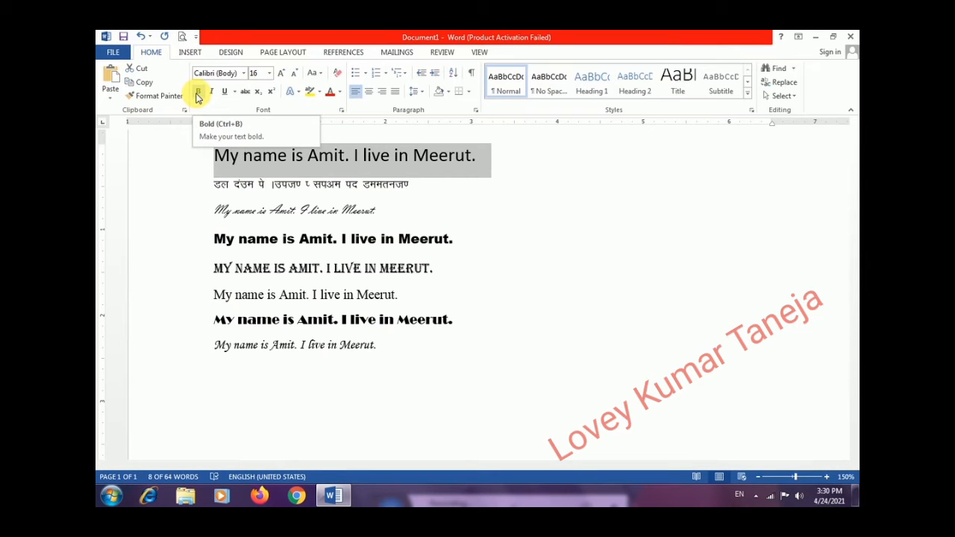
- Apply bold to the first line and remove it, repeating the toggle once more
{"action": "left_click", "coordinate": [198, 92]}
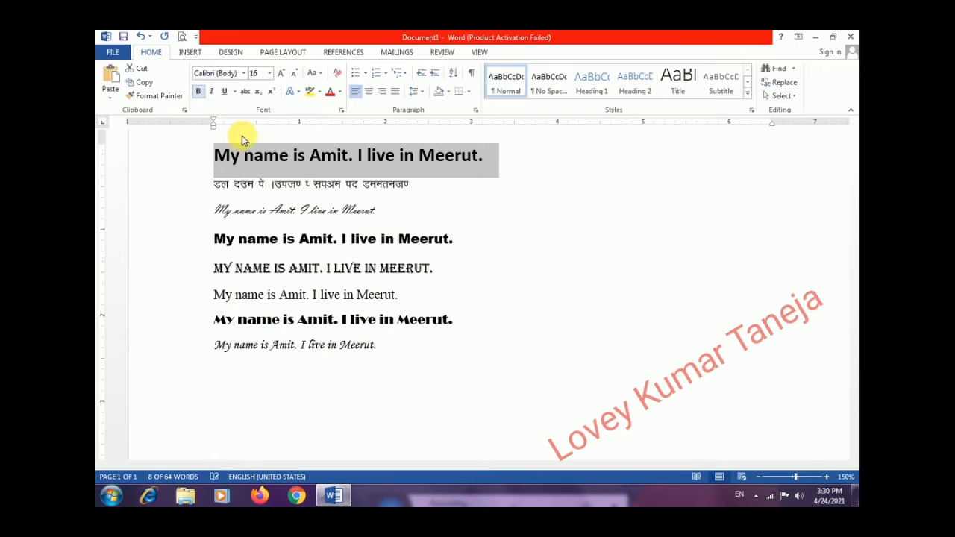
{"action": "left_click", "coordinate": [255, 162]}
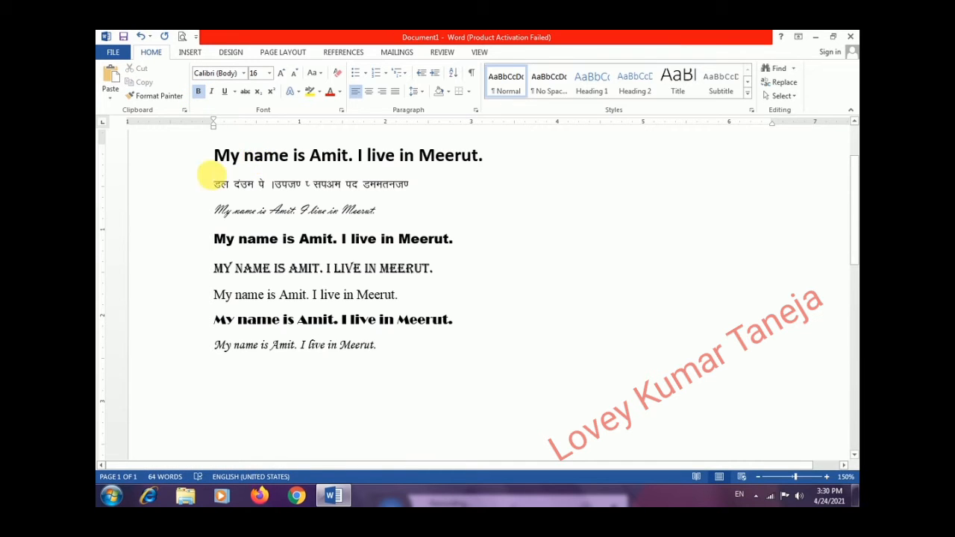
{"action": "left_click", "coordinate": [185, 165]}
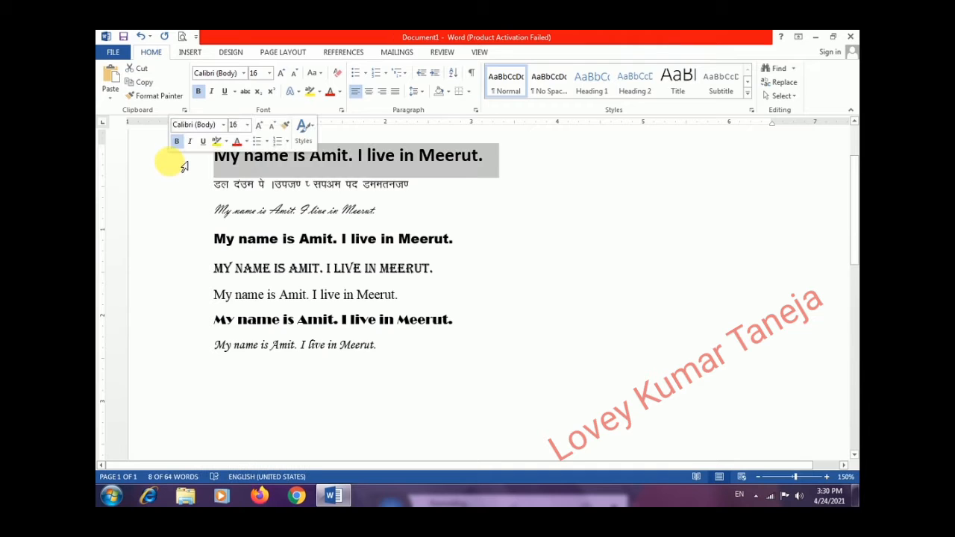
{"action": "left_click", "coordinate": [198, 91]}
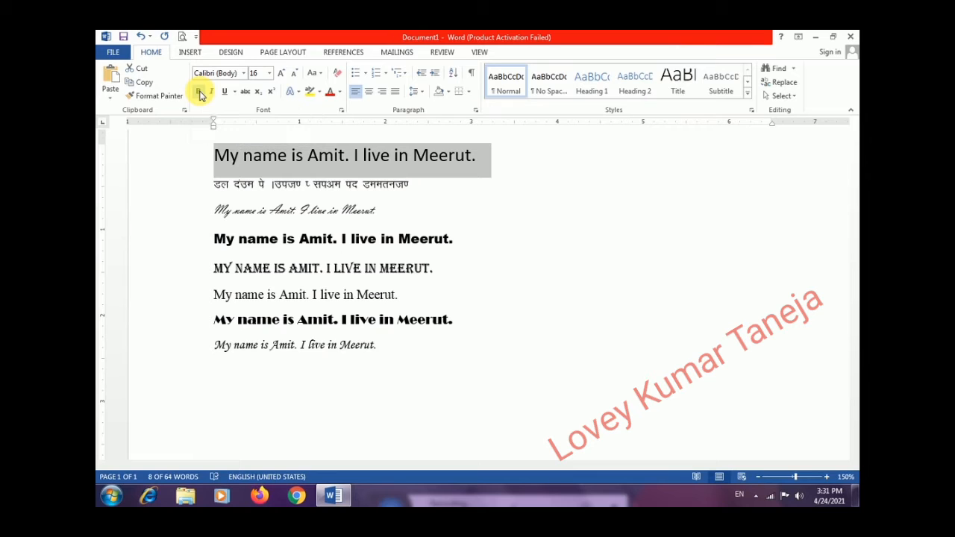
{"action": "left_click", "coordinate": [200, 92]}
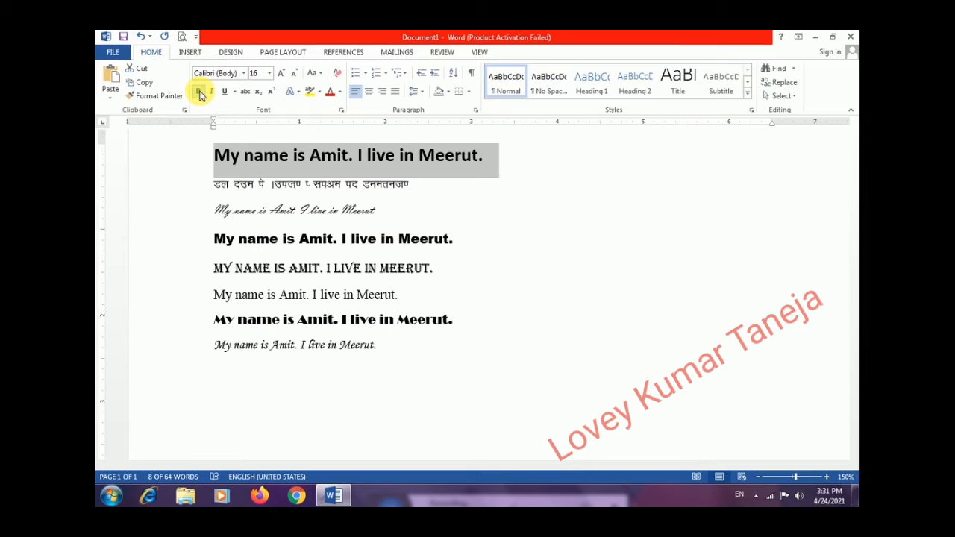
{"action": "left_click", "coordinate": [200, 93]}
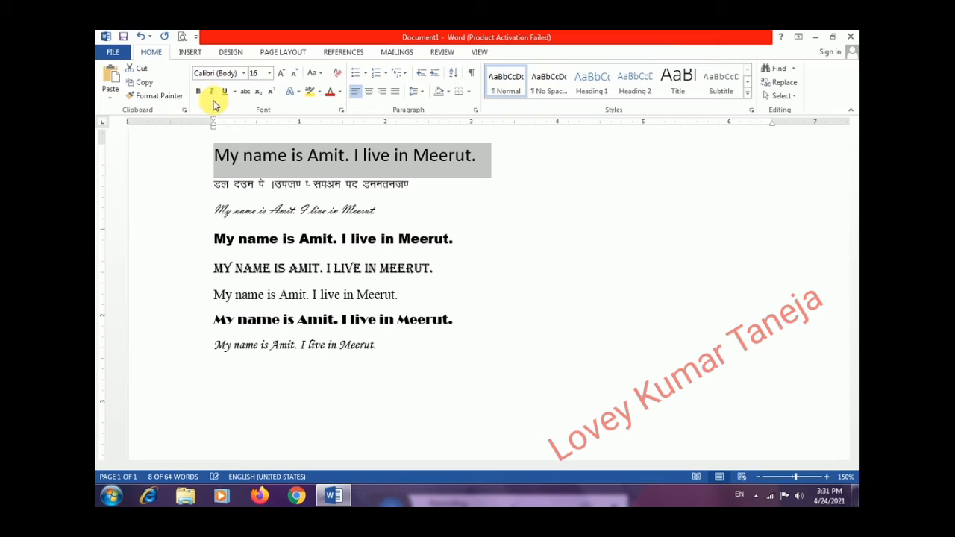
- Apply italic to the first line and remove it again
{"action": "left_click", "coordinate": [211, 91]}
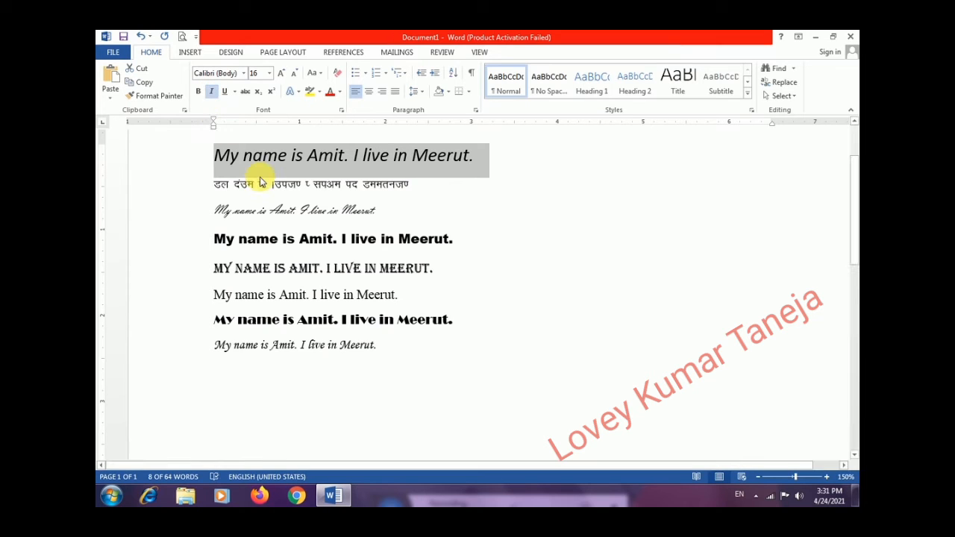
{"action": "left_click", "coordinate": [260, 178]}
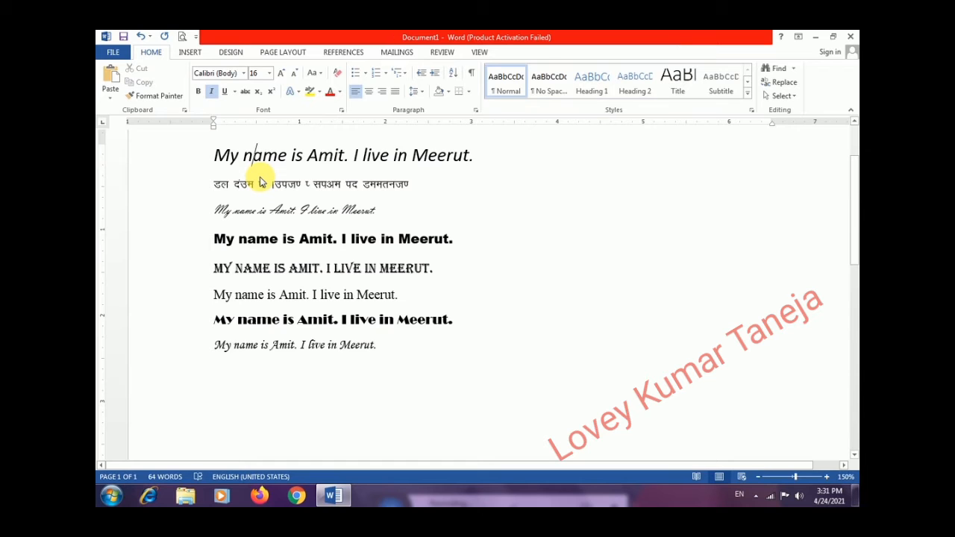
{"action": "left_click", "coordinate": [203, 161]}
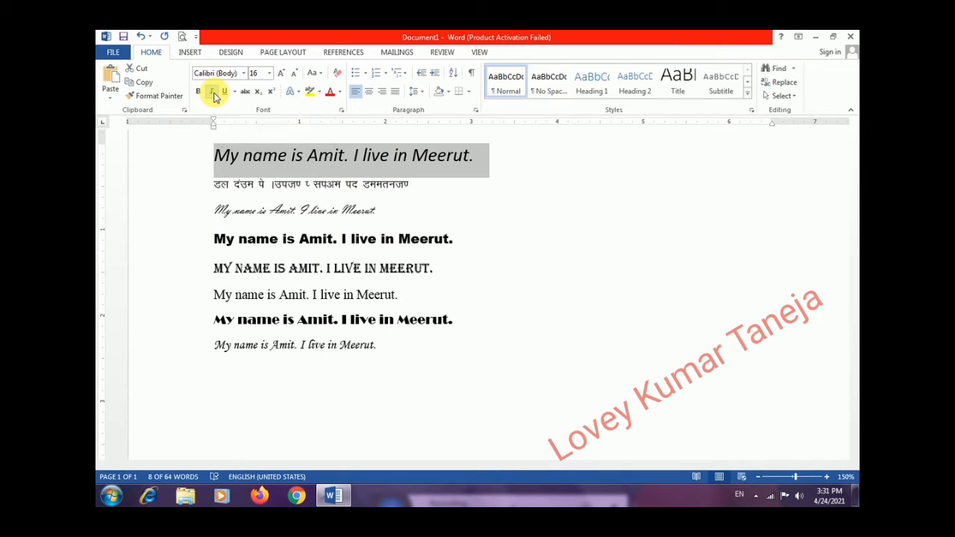
{"action": "left_click", "coordinate": [212, 92]}
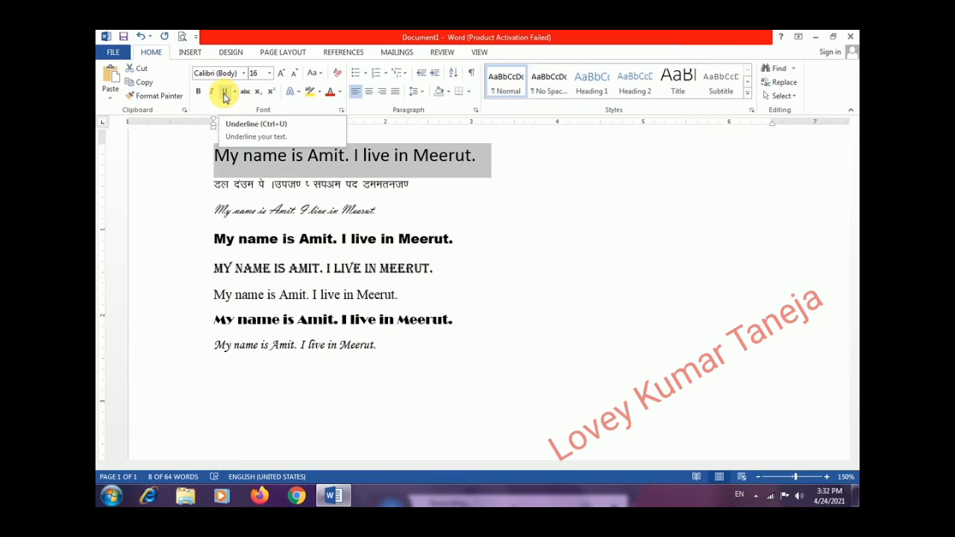
- Underline the first line and remove the underline, repeating the toggle until the line is underlined
{"action": "left_click", "coordinate": [224, 93]}
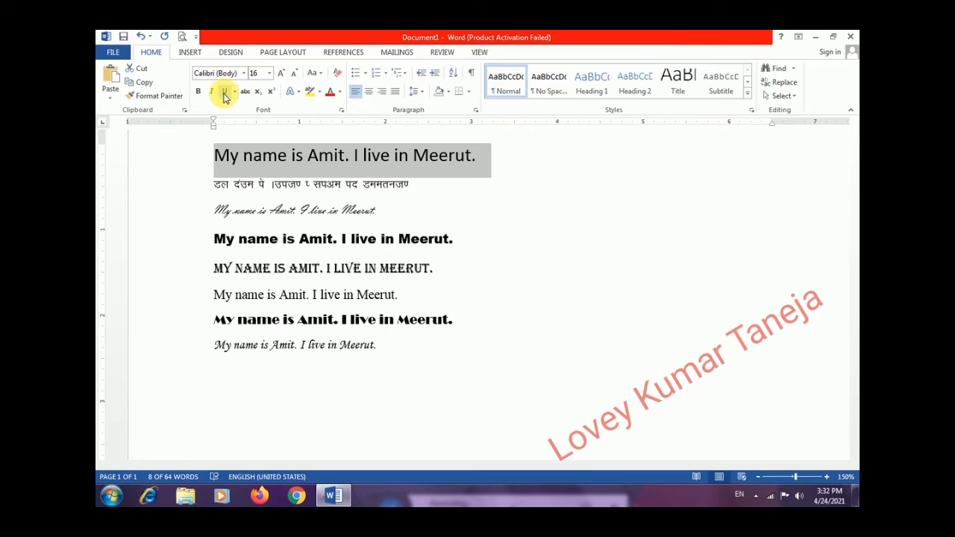
{"action": "left_click", "coordinate": [224, 93]}
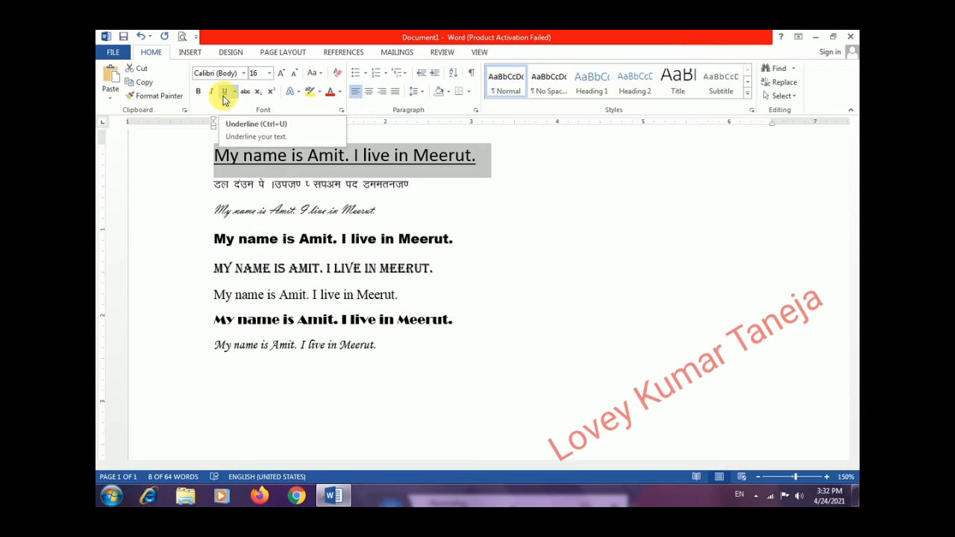
{"action": "left_click", "coordinate": [224, 95]}
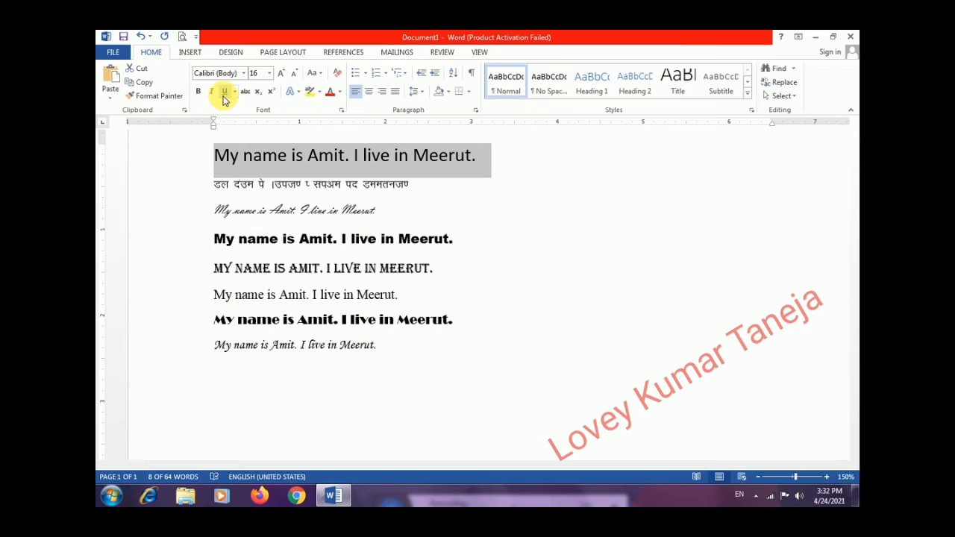
{"action": "left_click", "coordinate": [224, 95]}
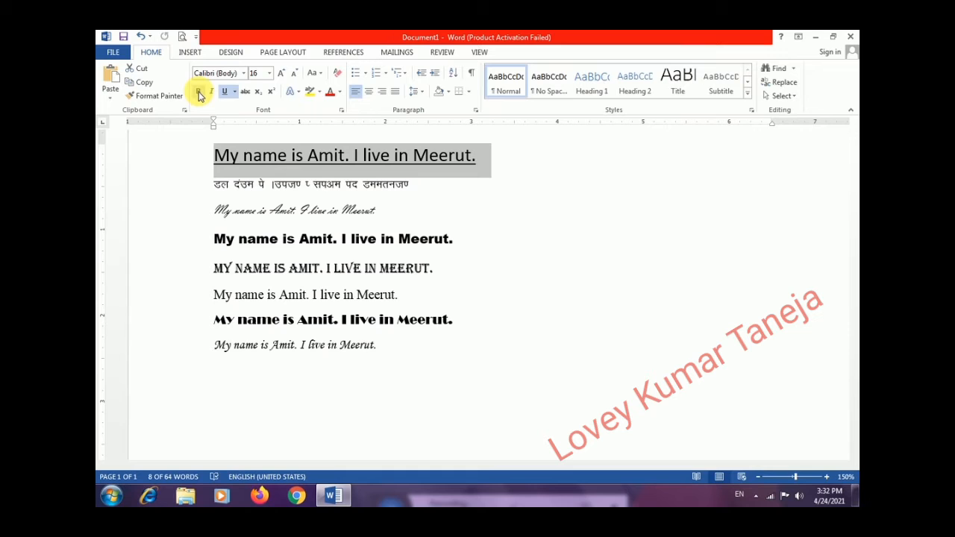
- Combine bold and italic with the underline on the first line, and clear all three formats again
{"action": "left_click", "coordinate": [199, 92]}
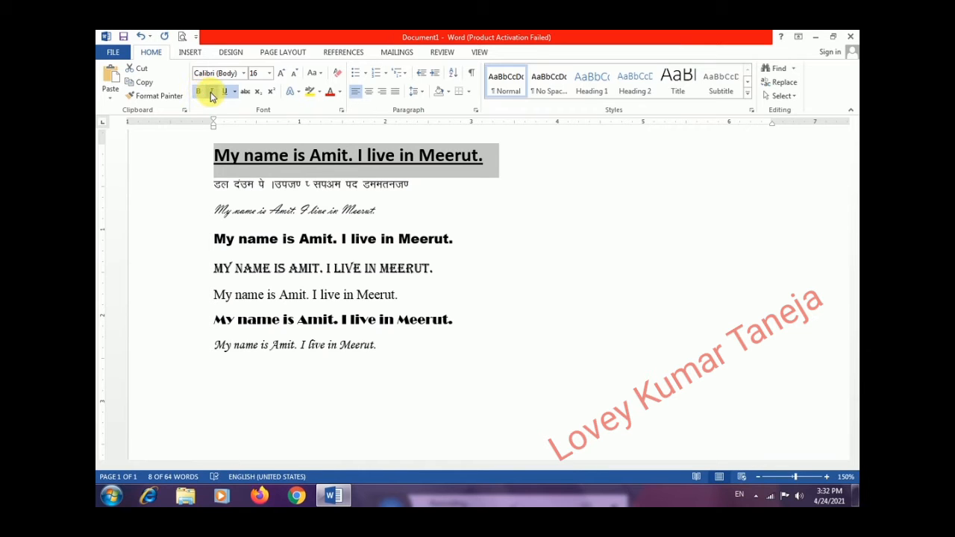
{"action": "left_click", "coordinate": [212, 93]}
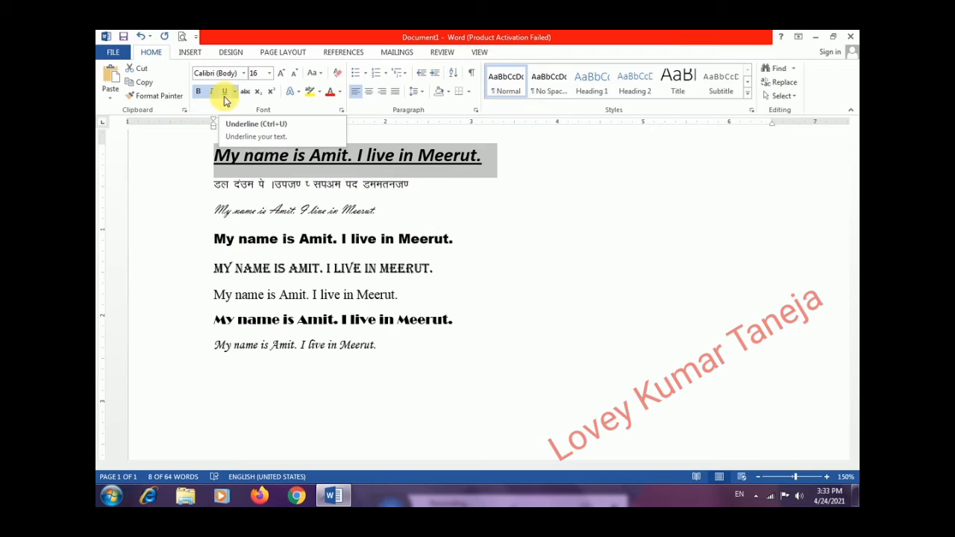
{"action": "left_click", "coordinate": [212, 92]}
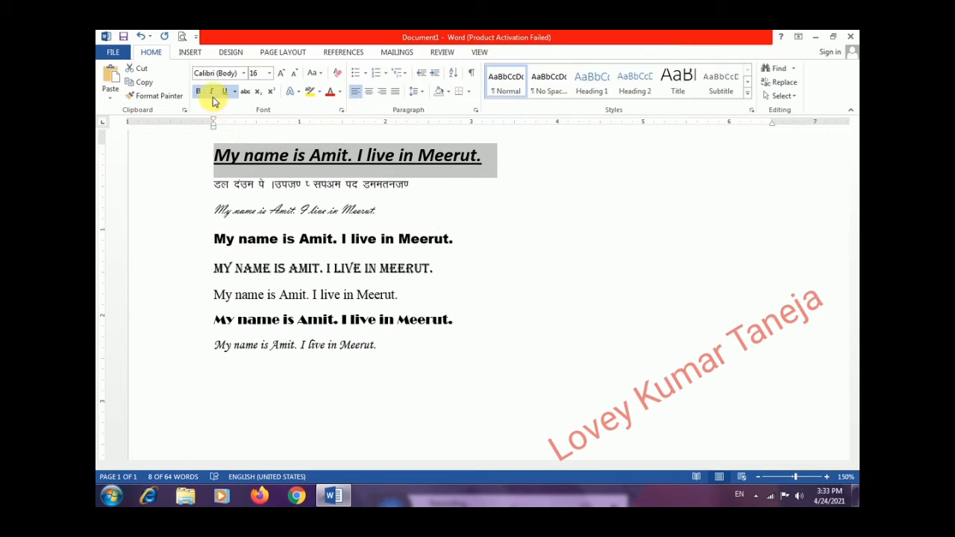
{"action": "left_click", "coordinate": [212, 92]}
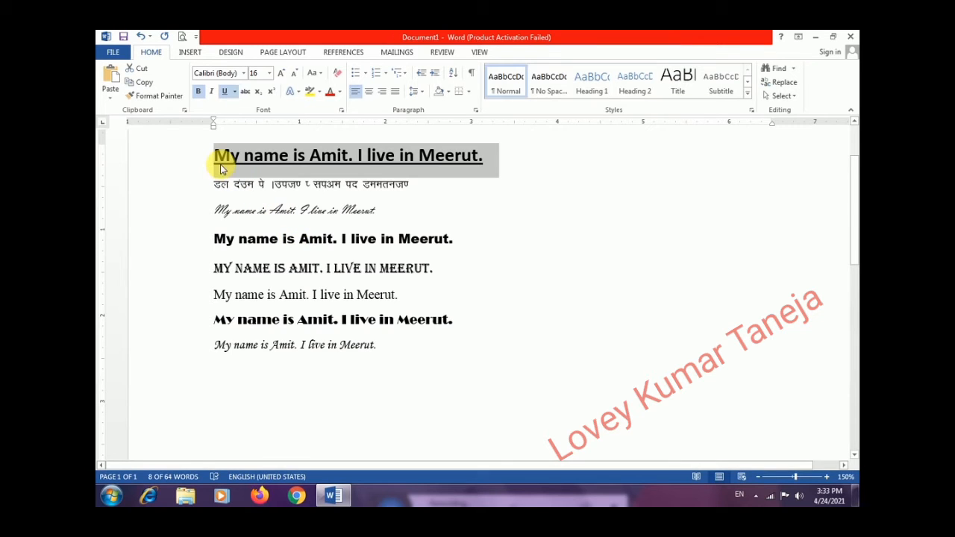
{"action": "left_click", "coordinate": [225, 92]}
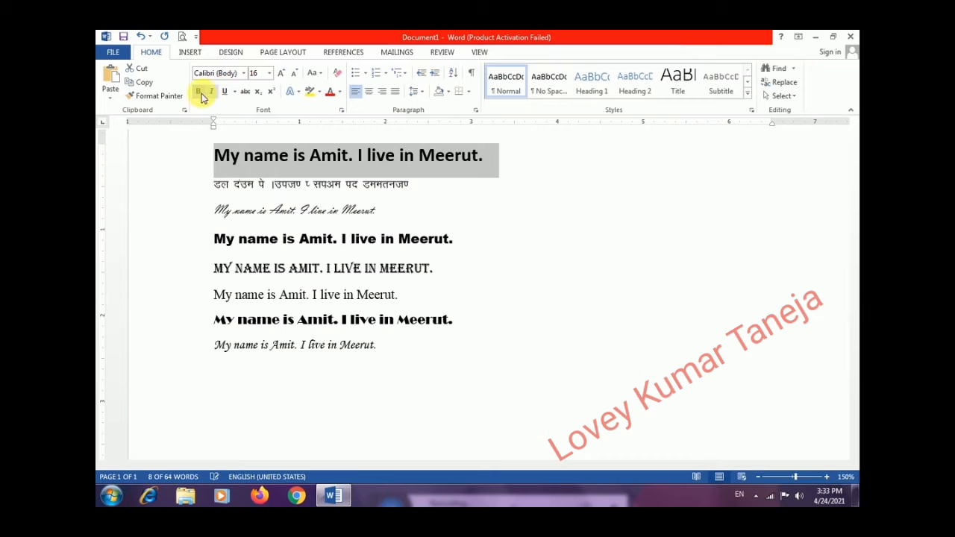
{"action": "left_click", "coordinate": [199, 92]}
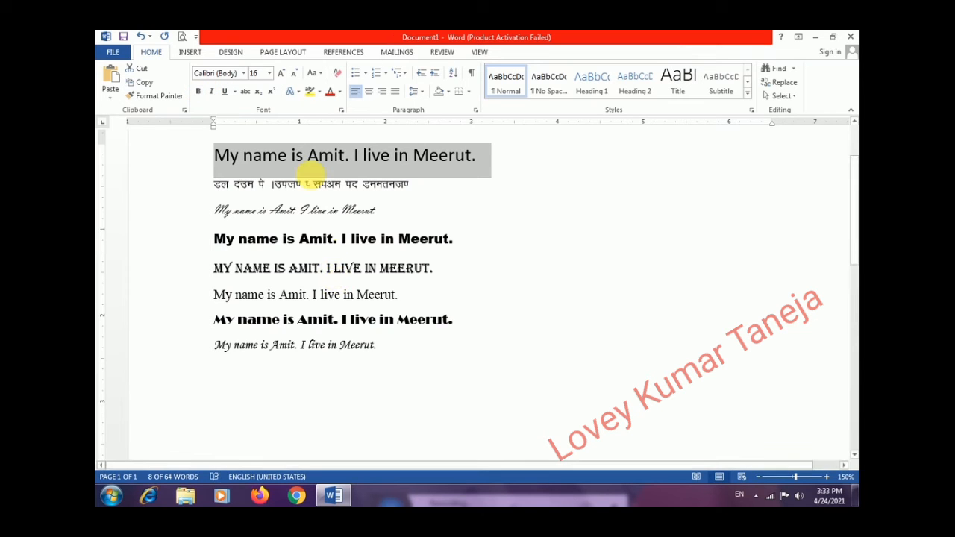
- Apply strikethrough to the first line and deselect it
{"action": "left_click", "coordinate": [248, 97]}
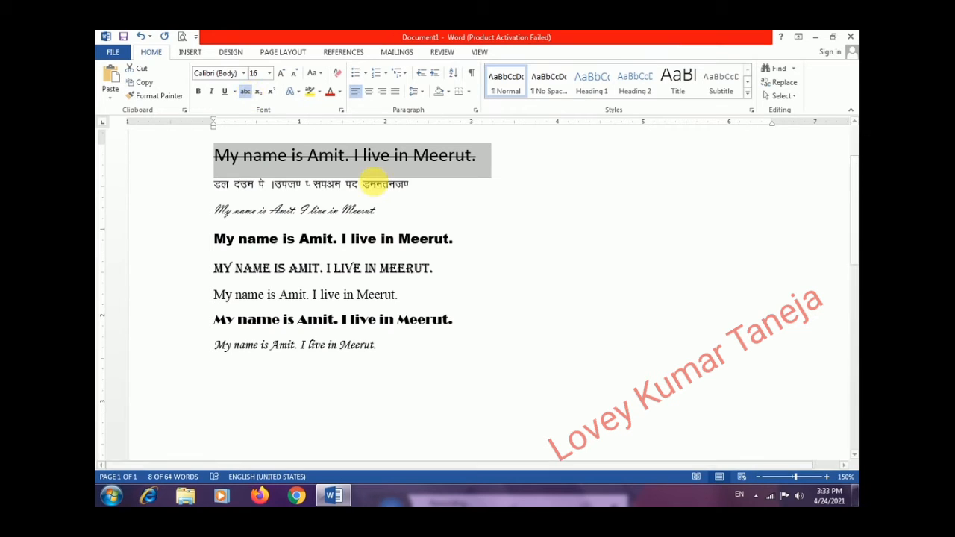
{"action": "left_click", "coordinate": [421, 361]}
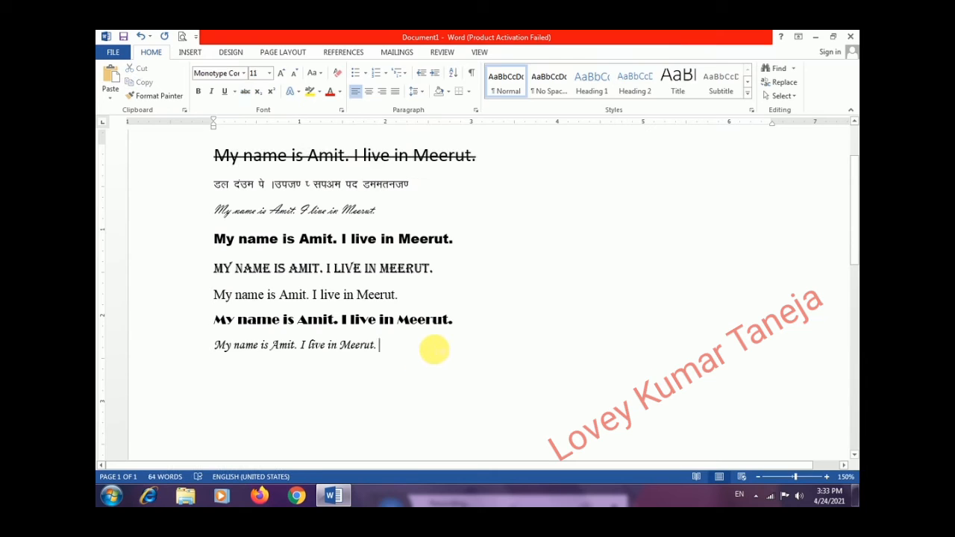
- Add two new lines in Calibri (Body) at size 20 below the last sample line, reading H2O and CO2
{"action": "key", "text": "Return"}
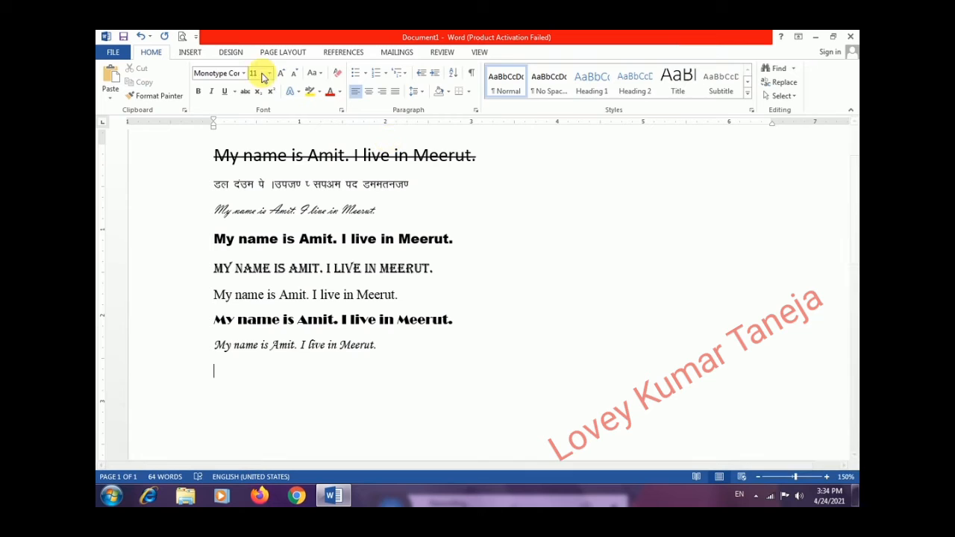
{"action": "left_click", "coordinate": [244, 75]}
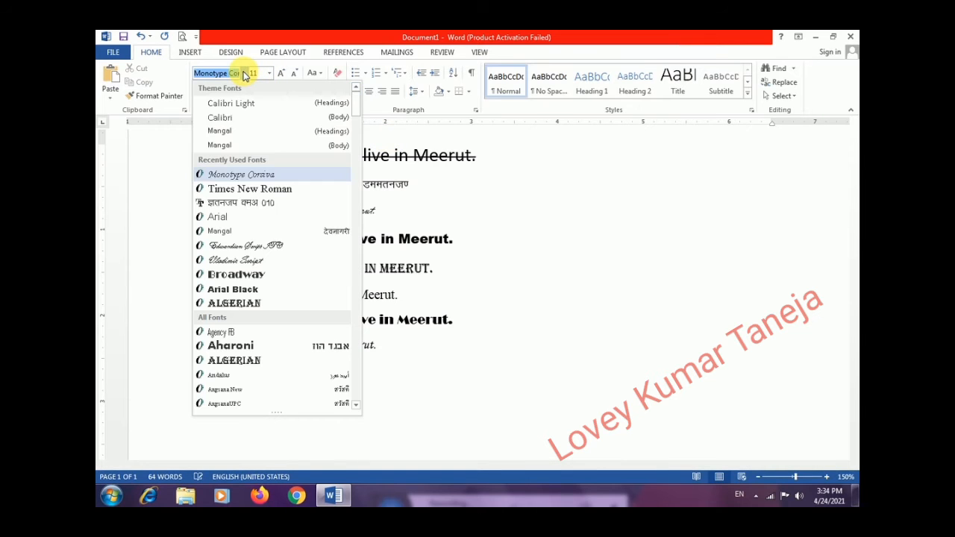
{"action": "left_click", "coordinate": [234, 119]}
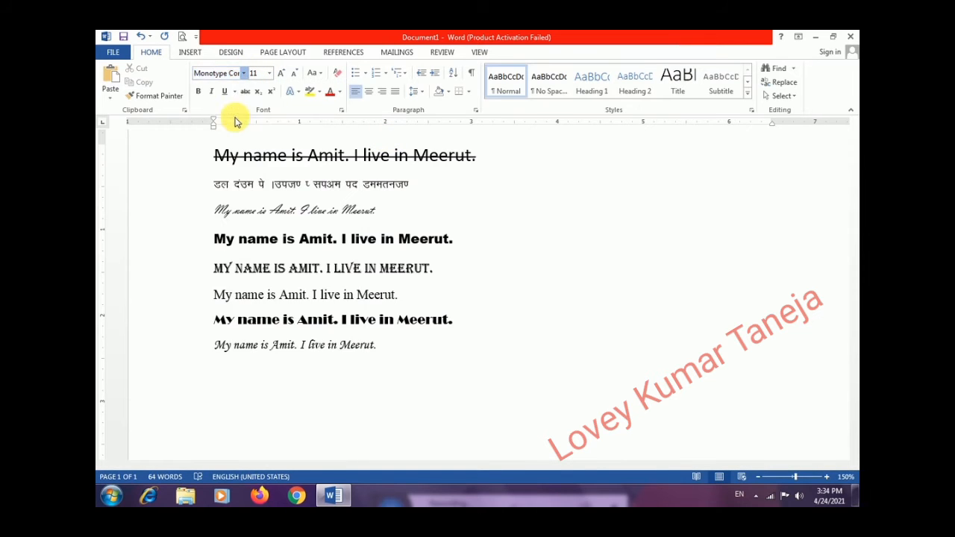
{"action": "left_click", "coordinate": [270, 73]}
{"action": "left_click", "coordinate": [255, 179]}
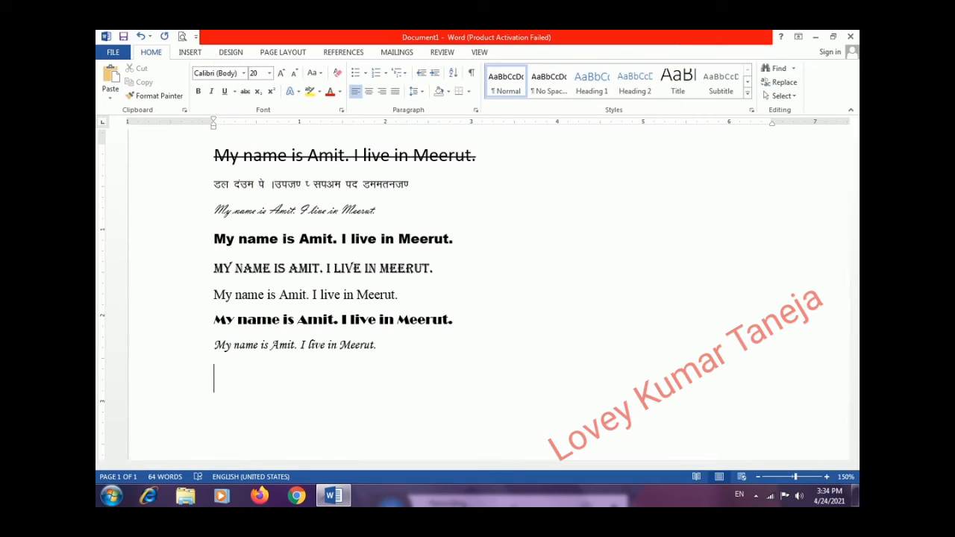
{"action": "type", "text": "h"}
{"action": "key", "text": "BackSpace"}
{"action": "type", "text": "H2O"}
{"action": "key", "text": "Return"}
{"action": "type", "text": "CO"}
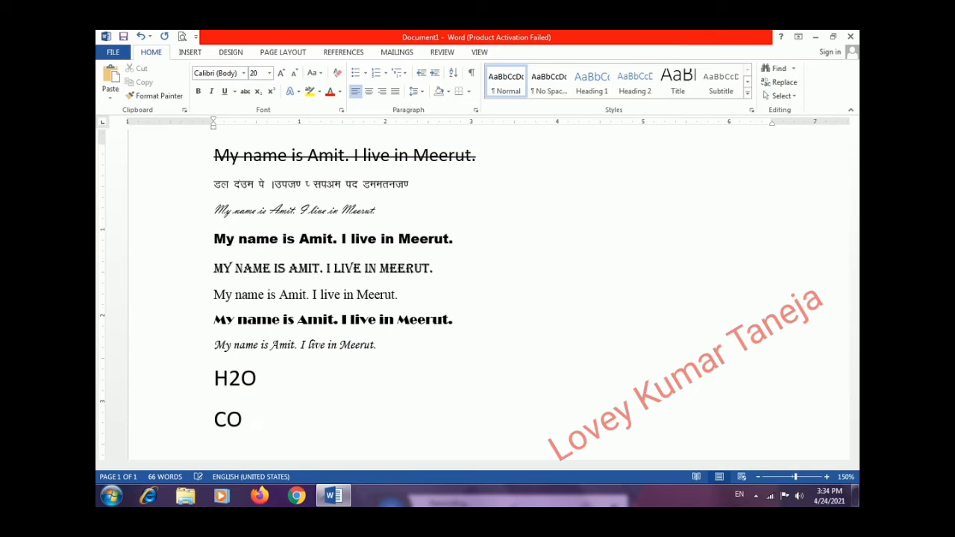
{"action": "type", "text": "2"}
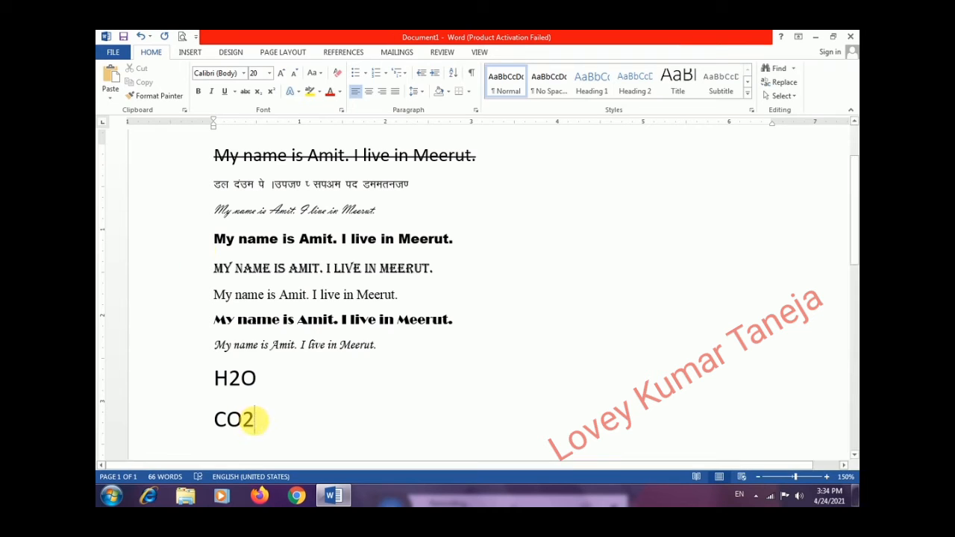
- Try font size 10 on only the 2 of CO2, and undo the size change
{"action": "triple_click", "coordinate": [253, 420]}
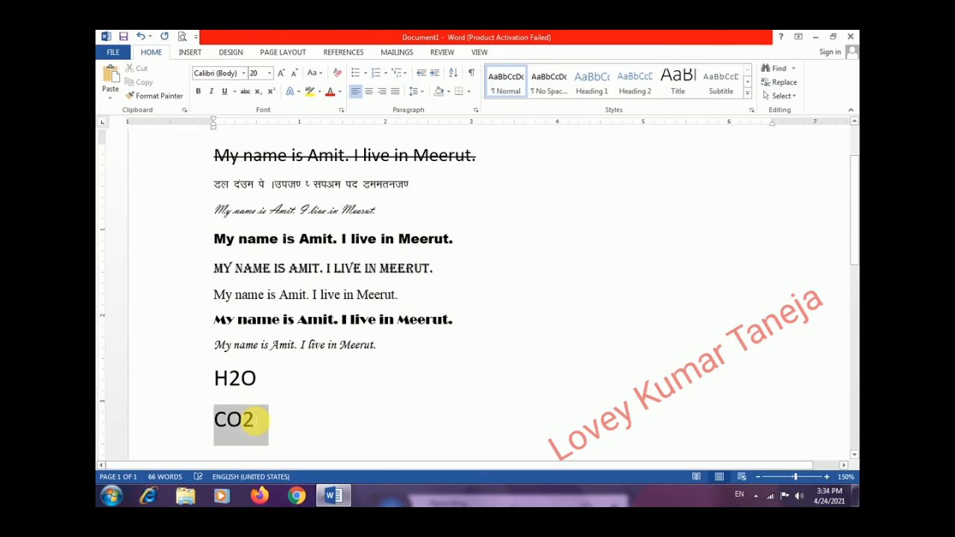
{"action": "left_click", "coordinate": [253, 420]}
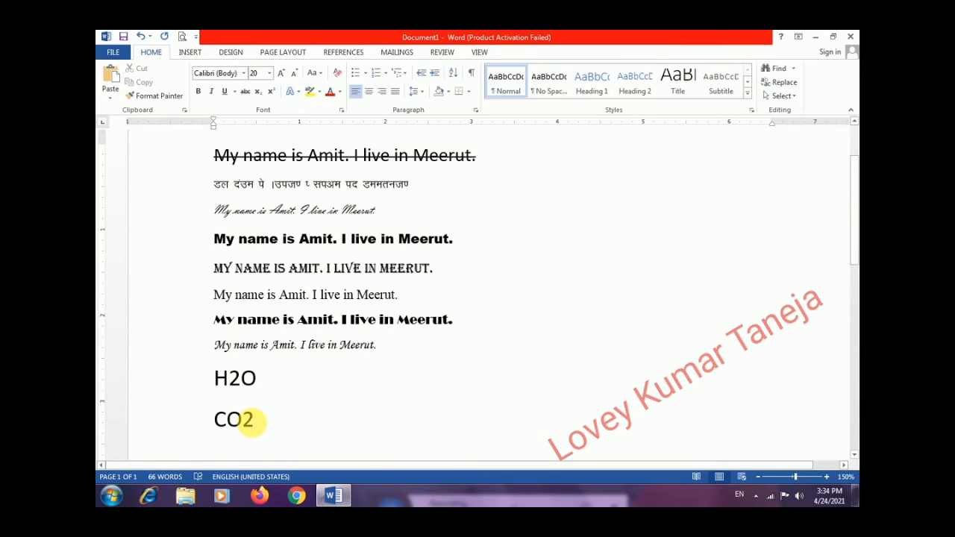
{"action": "left_click_drag", "start_coordinate": [254, 421], "coordinate": [242, 420]}
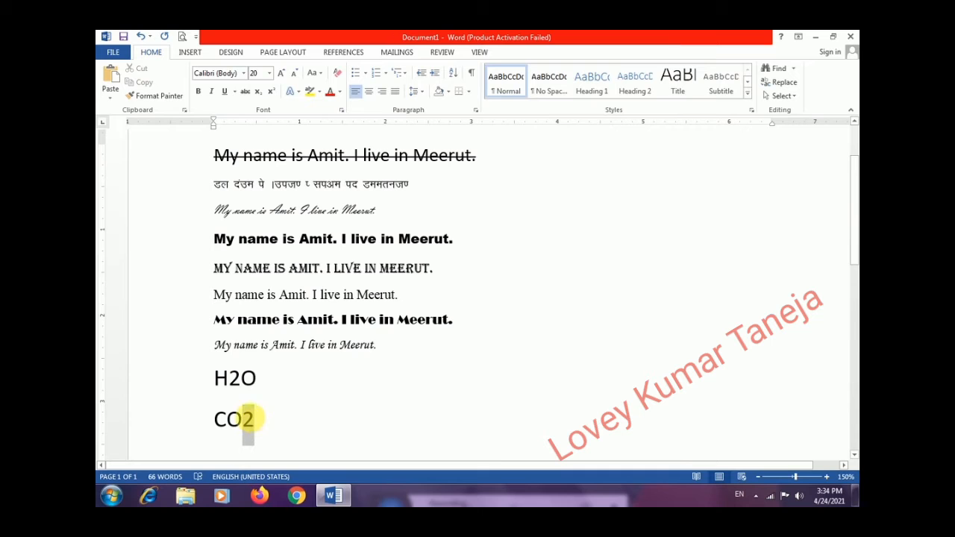
{"action": "left_click", "coordinate": [269, 73]}
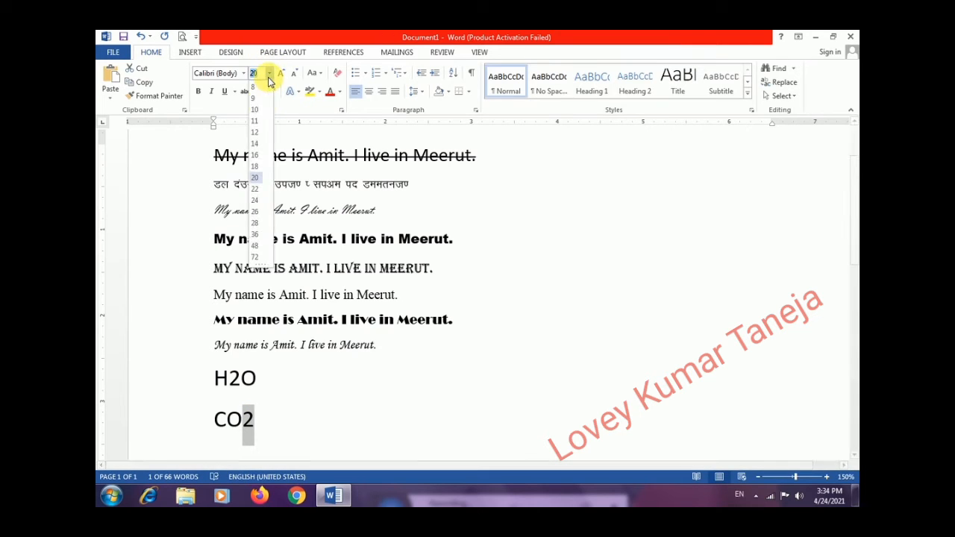
{"action": "left_click", "coordinate": [260, 111]}
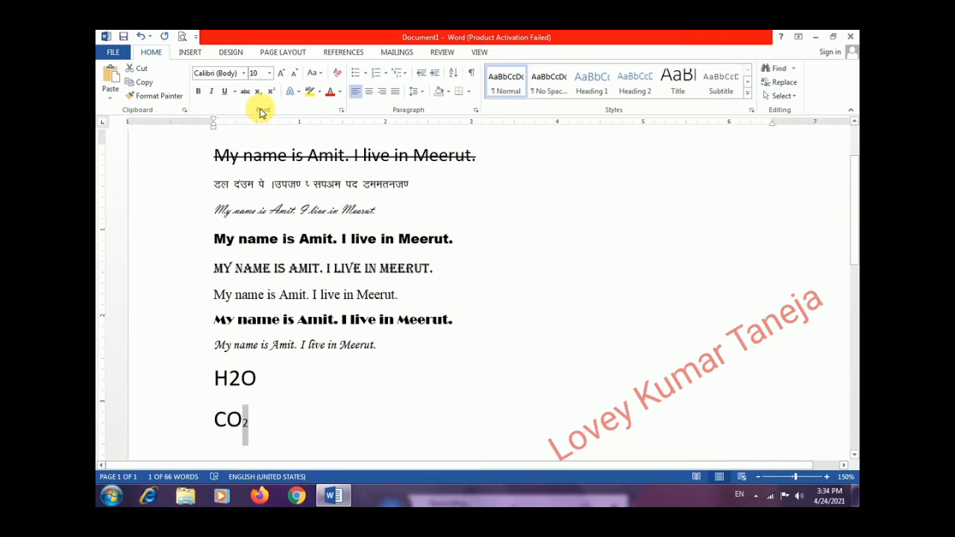
{"action": "key", "text": "ctrl+z"}
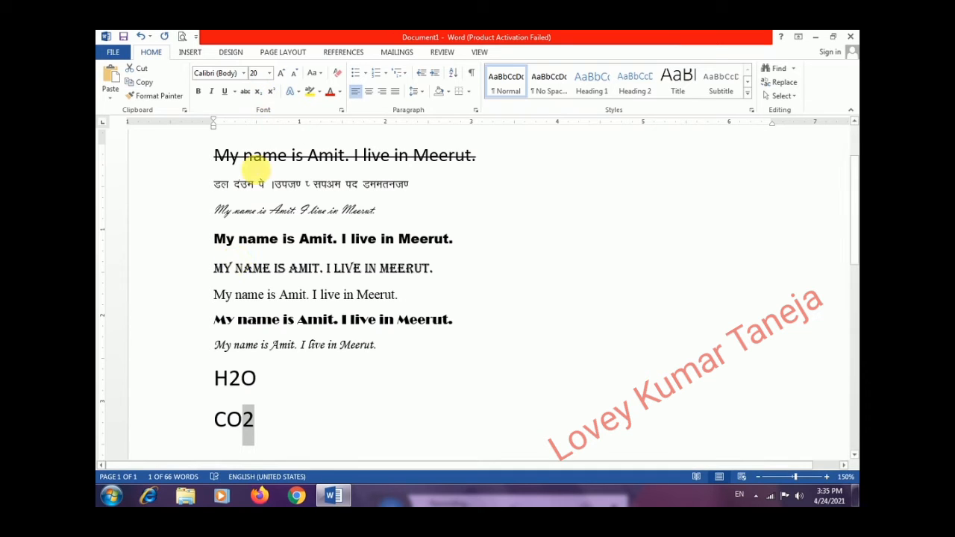
- Format the 2 in CO2 and the 2 in H2O as subscript
{"action": "left_click", "coordinate": [258, 91]}
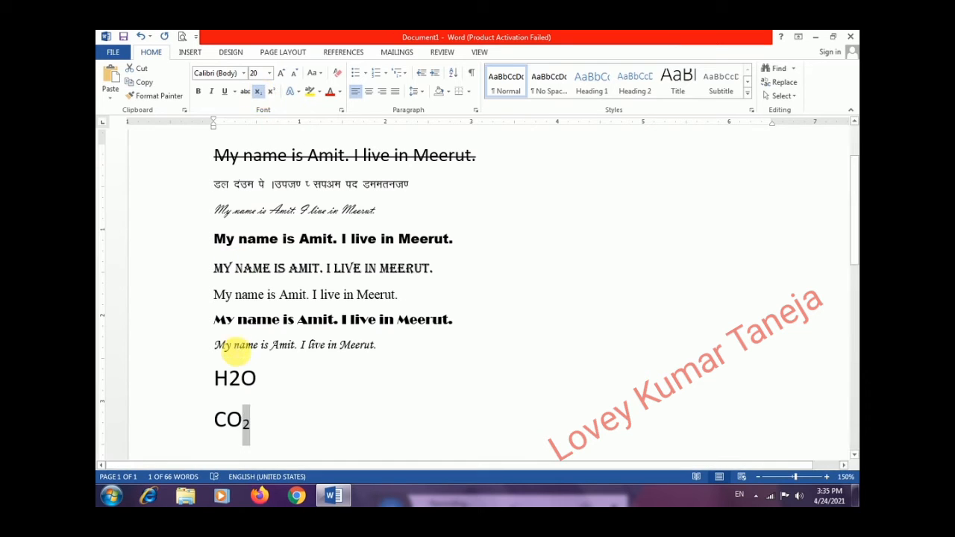
{"action": "double_click", "coordinate": [242, 380]}
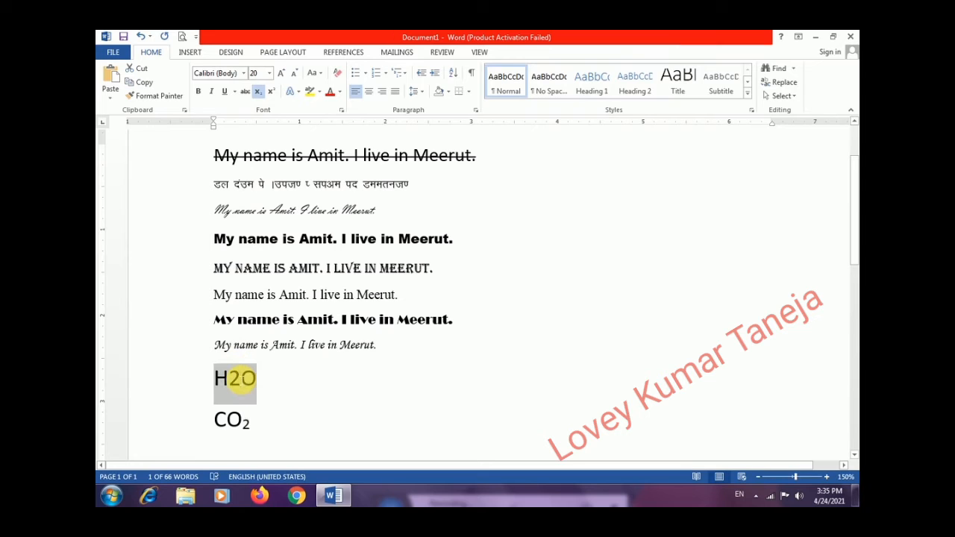
{"action": "left_click", "coordinate": [240, 379]}
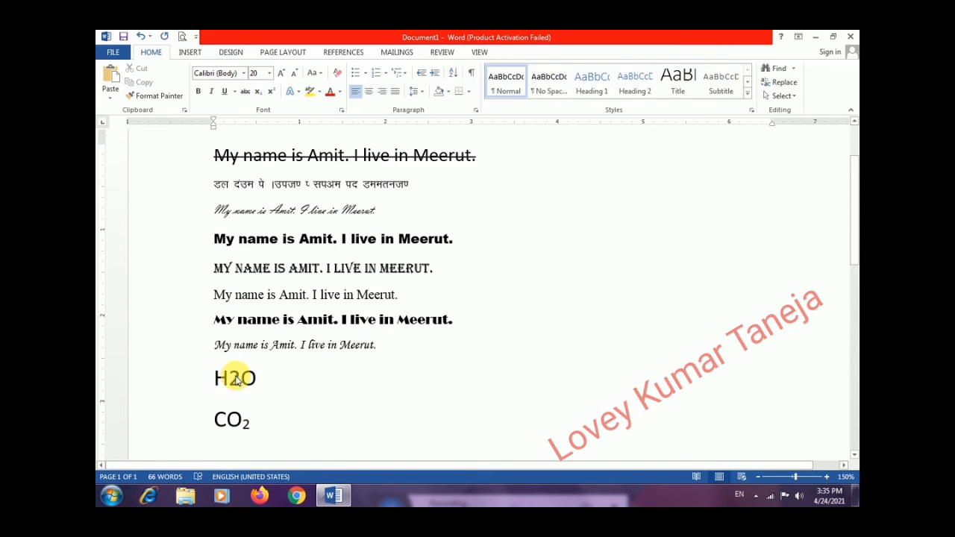
{"action": "left_click_drag", "start_coordinate": [238, 379], "coordinate": [228, 379]}
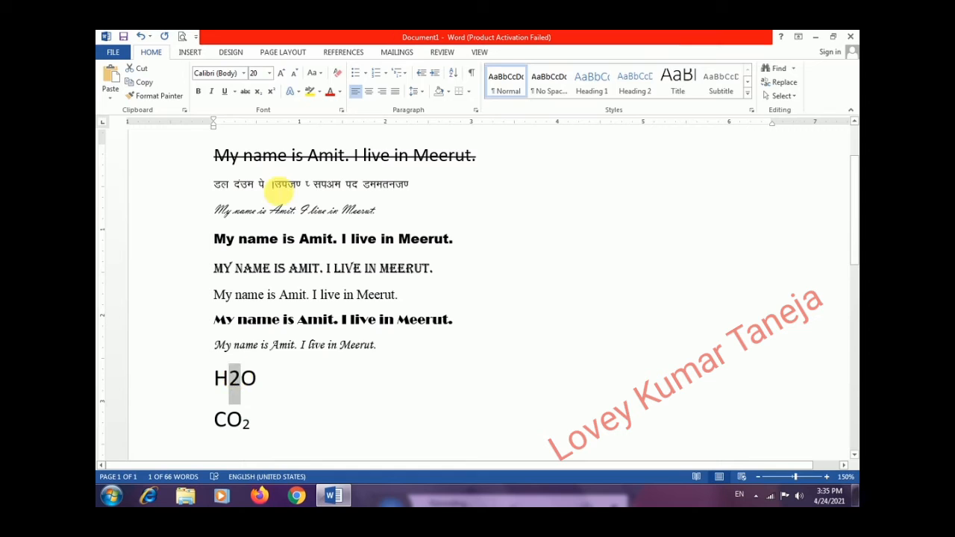
{"action": "left_click", "coordinate": [257, 91]}
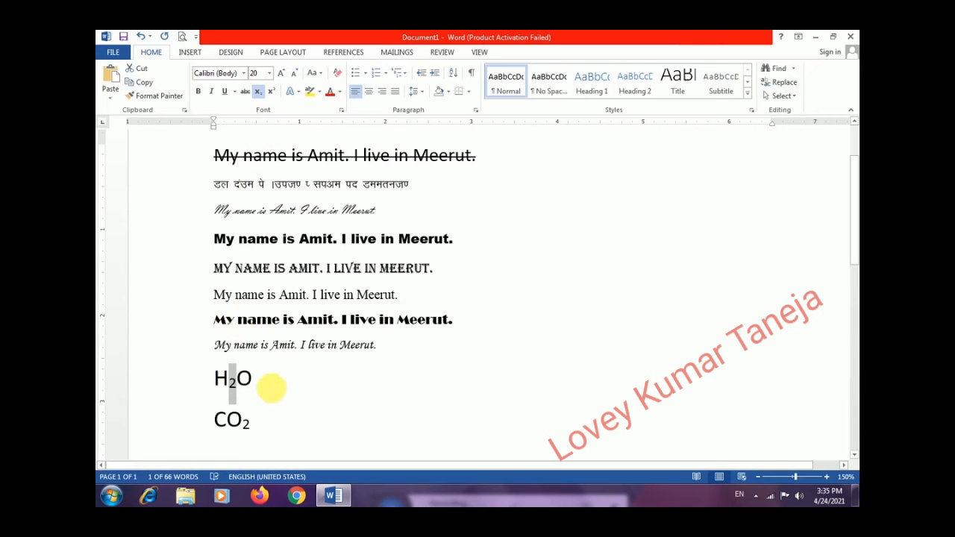
- Enter 52 after H2O on the same line, separated by a gap, and format its 2 as superscript
{"action": "left_click", "coordinate": [271, 386]}
{"action": "double_click", "coordinate": [271, 385]}
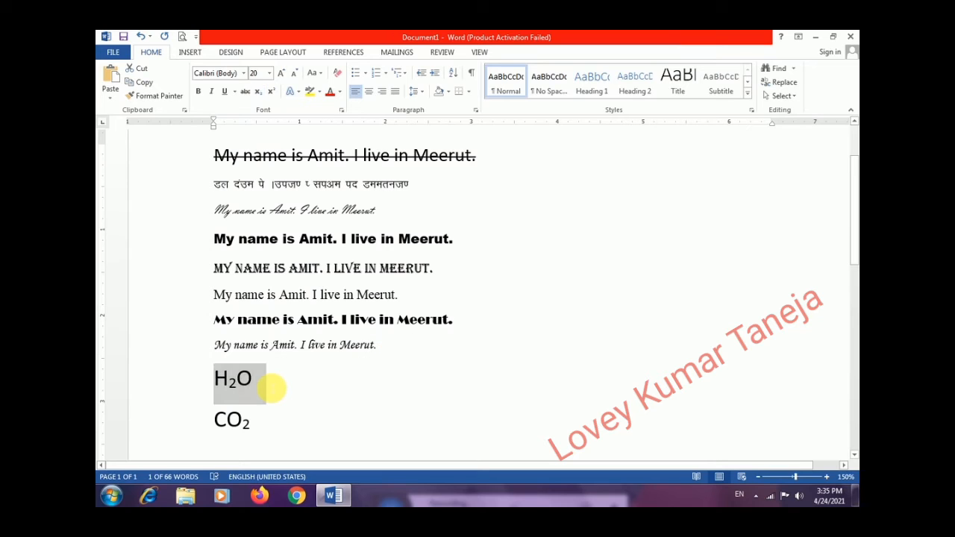
{"action": "left_click", "coordinate": [271, 385]}
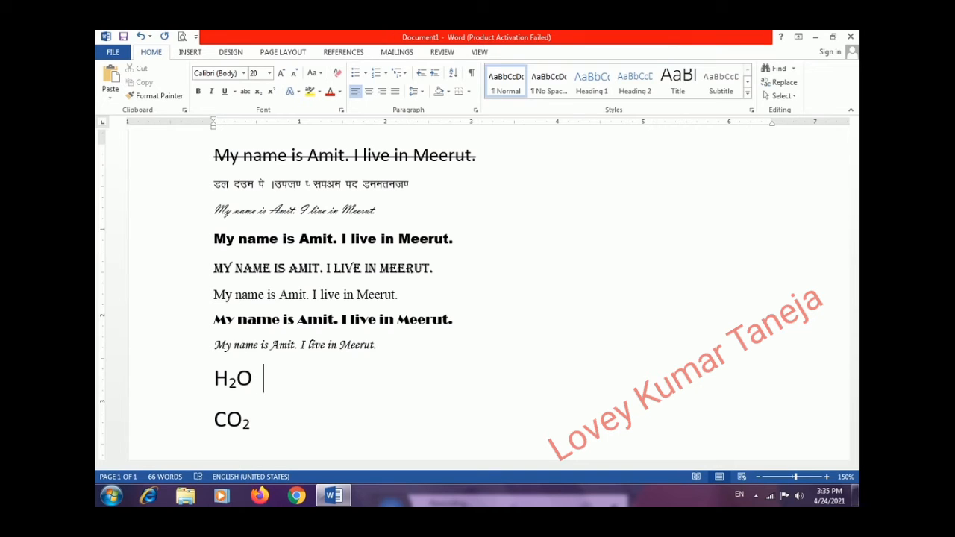
{"action": "type", "text": "52"}
{"action": "key", "text": "shift+Left"}
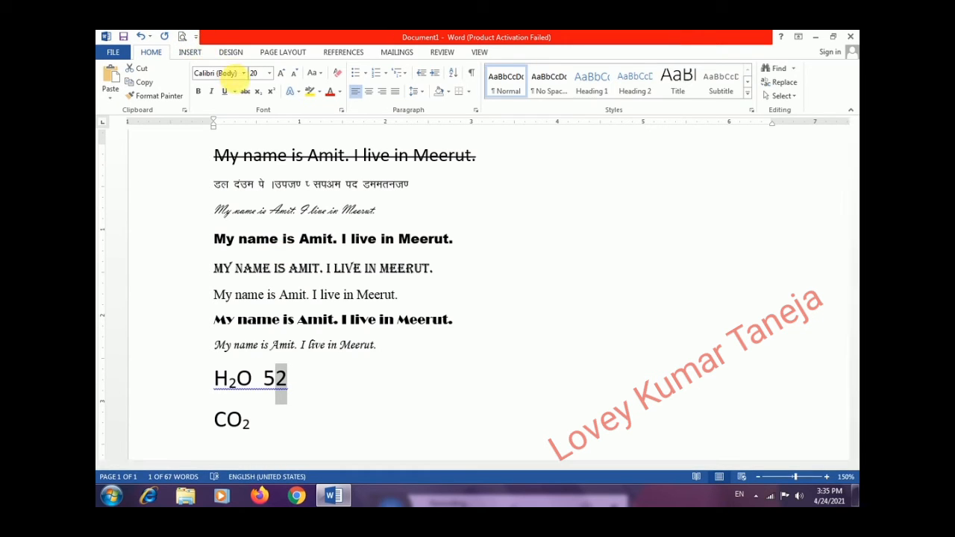
{"action": "left_click", "coordinate": [271, 92]}
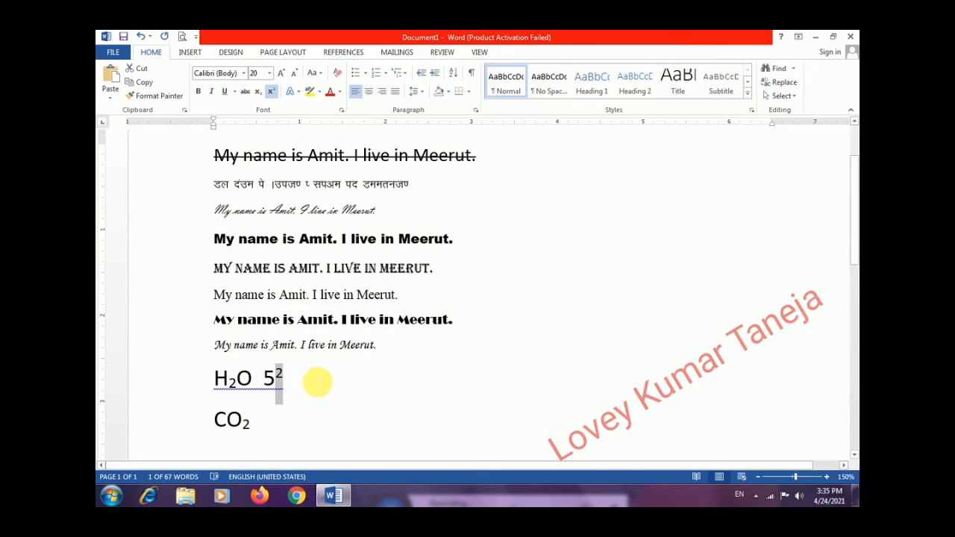
{"action": "left_click", "coordinate": [318, 382]}
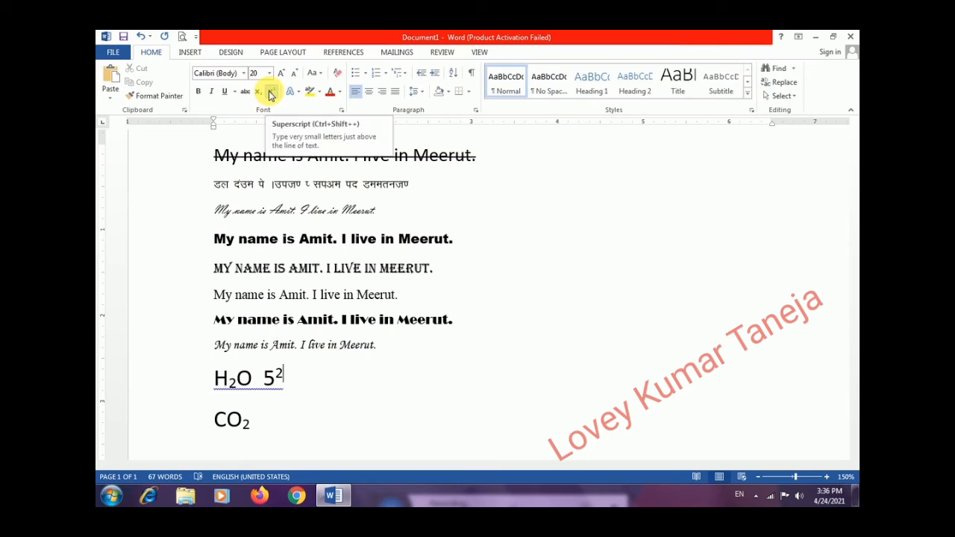
{"action": "left_click", "coordinate": [313, 414]}
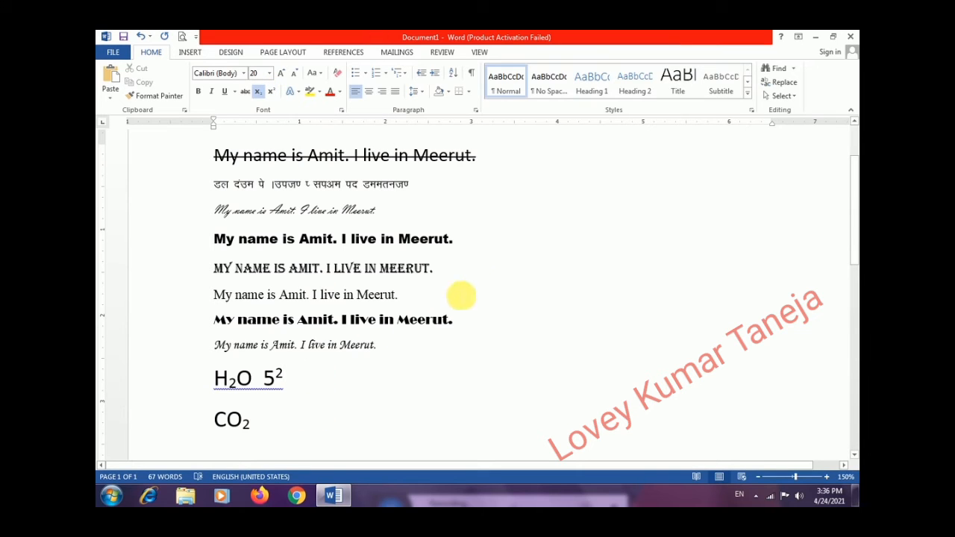
{"action": "left_click", "coordinate": [483, 284]}
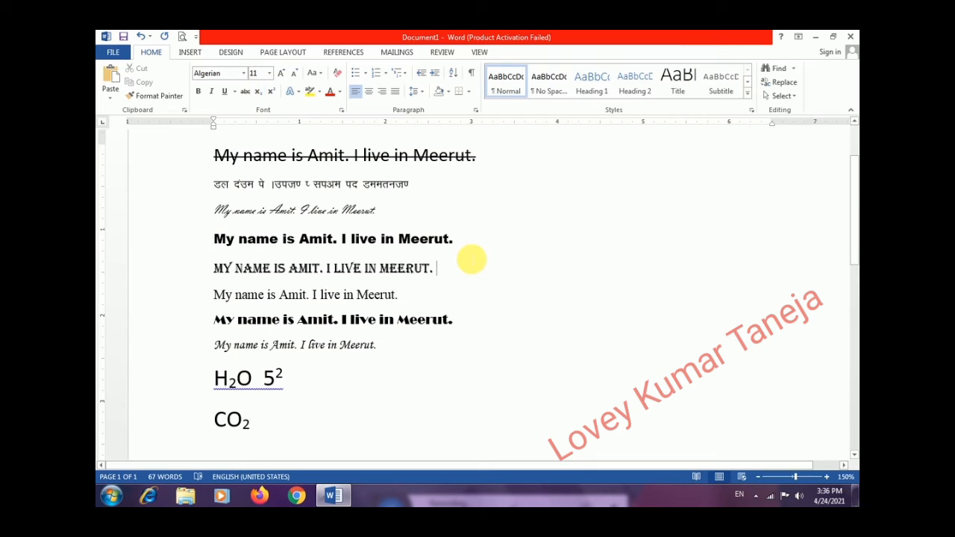
{"action": "left_click", "coordinate": [317, 78]}
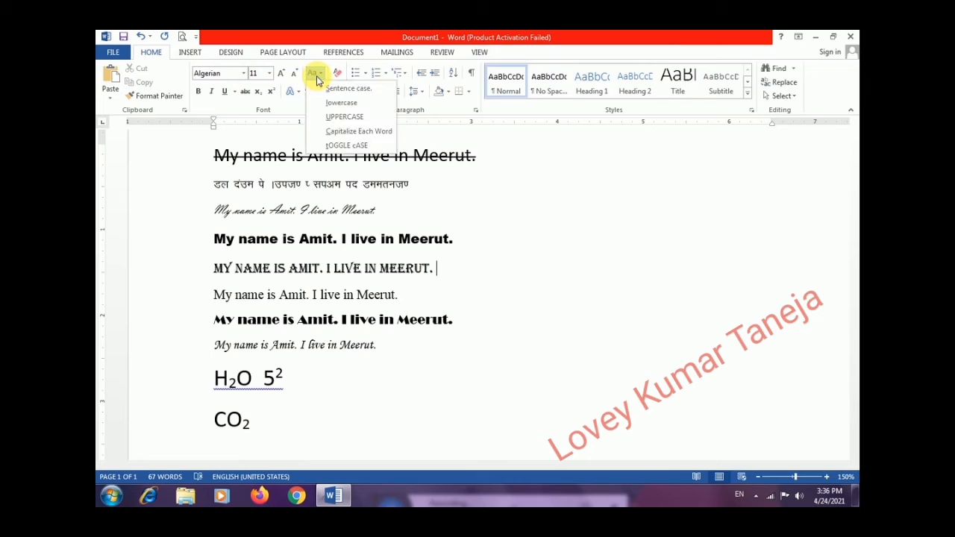
{"action": "left_click", "coordinate": [411, 239]}
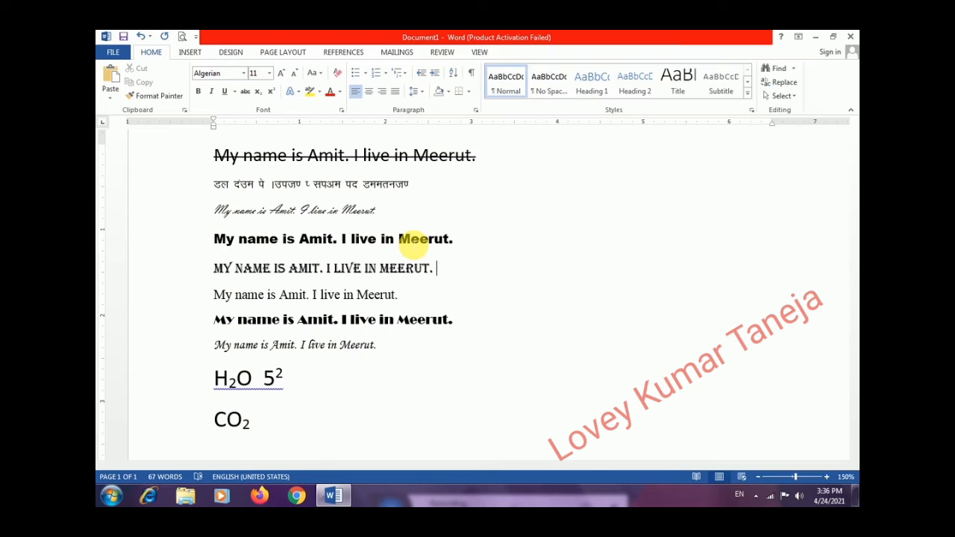
{"action": "left_click", "coordinate": [206, 266]}
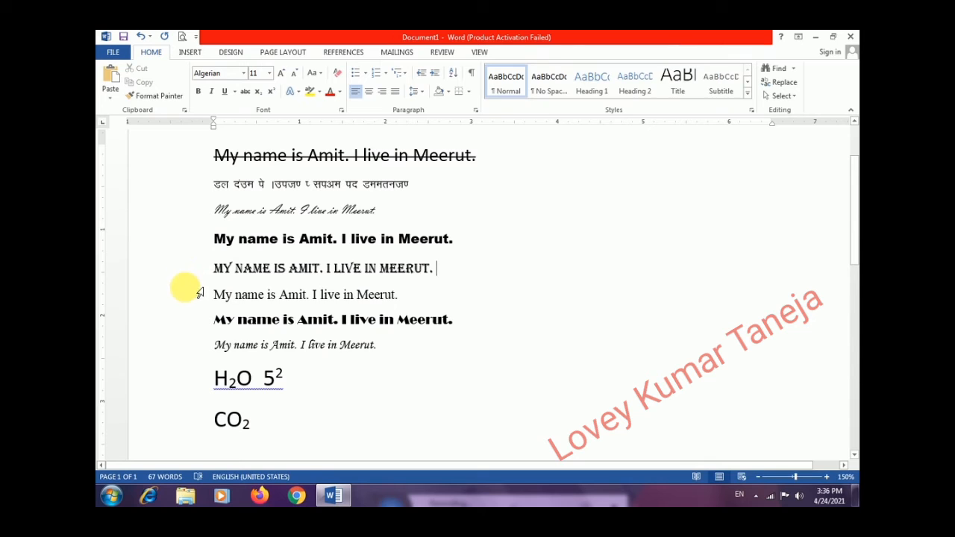
{"action": "left_click", "coordinate": [199, 292], "text": "shift"}
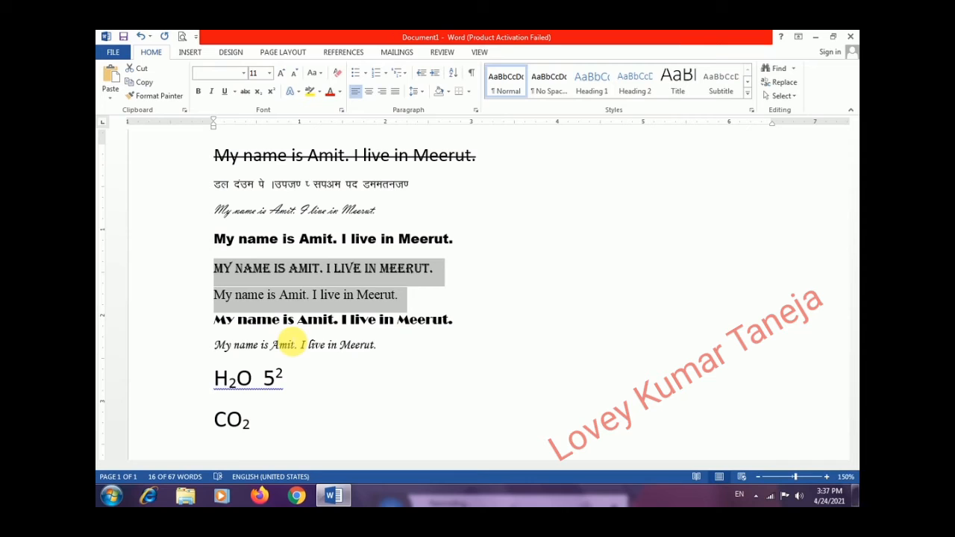
{"action": "left_click", "coordinate": [403, 300]}
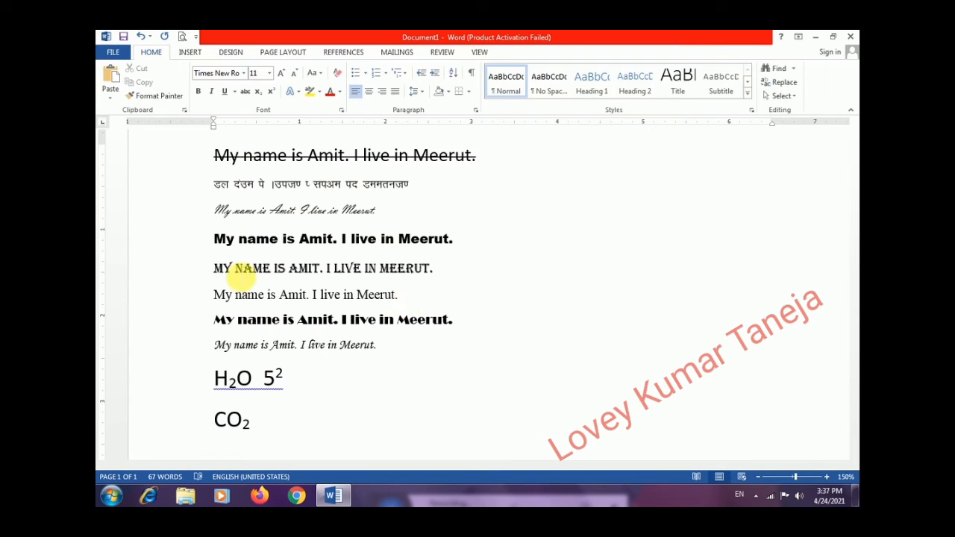
- Try lowercase and then uppercase on the Times New Roman sample line
{"action": "left_click", "coordinate": [197, 302]}
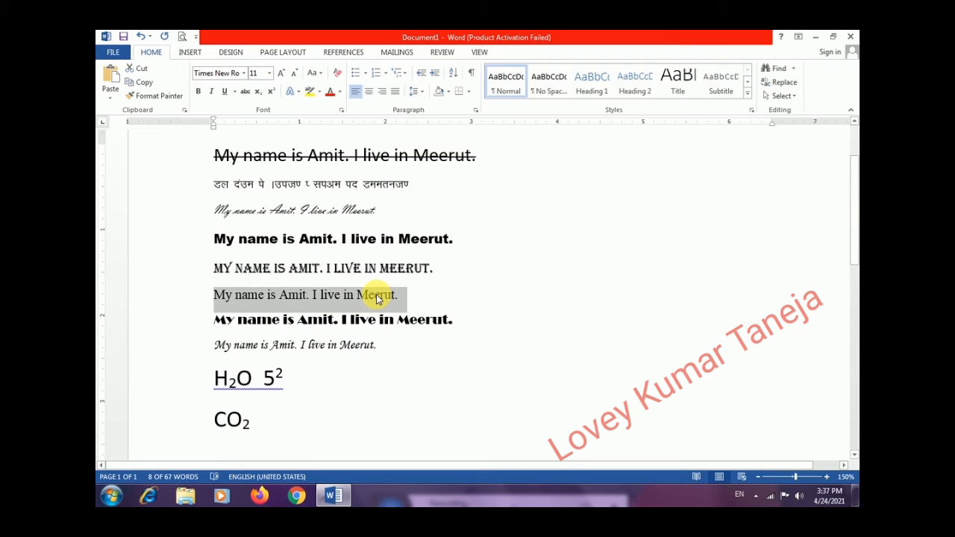
{"action": "left_click", "coordinate": [324, 73]}
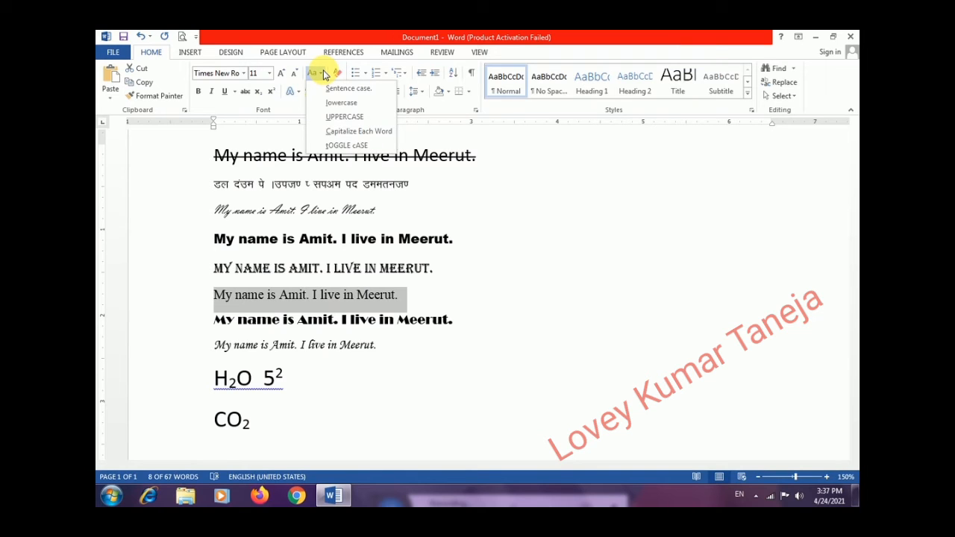
{"action": "left_click", "coordinate": [337, 105]}
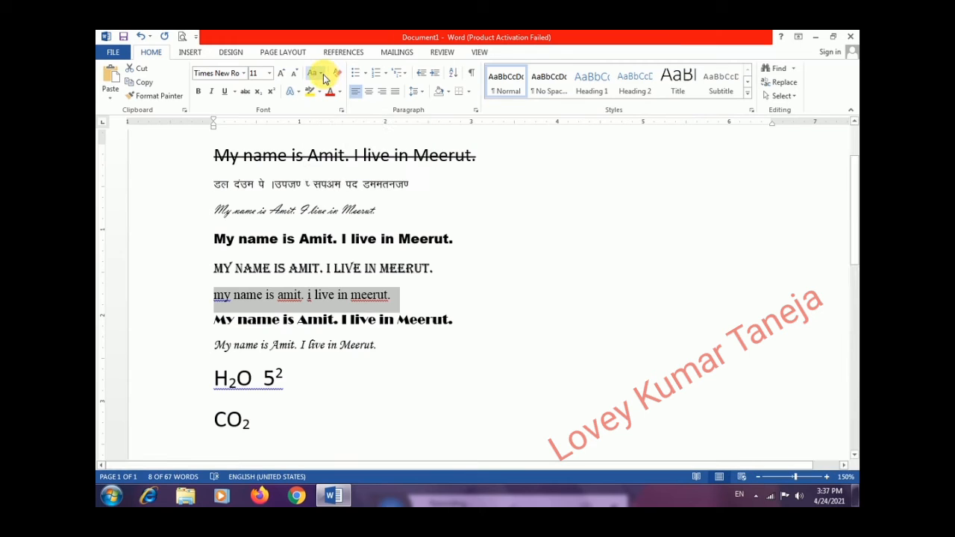
{"action": "left_click", "coordinate": [317, 73]}
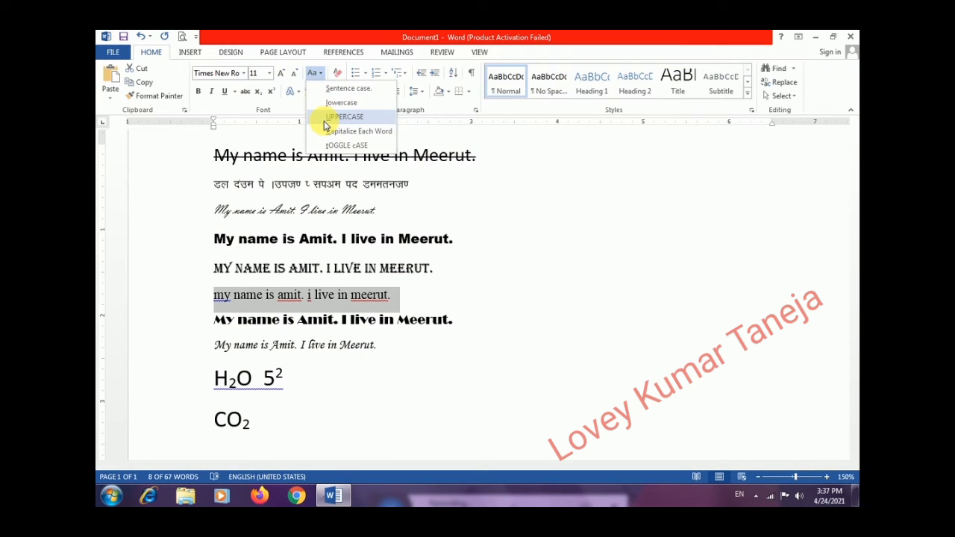
{"action": "left_click", "coordinate": [324, 119]}
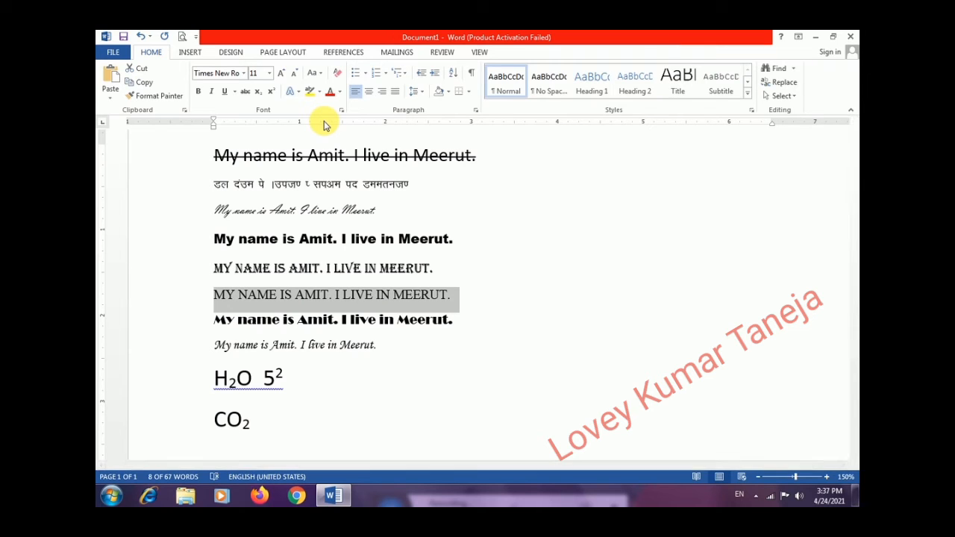
- Set the font size of the Times New Roman sample line to 24
{"action": "left_click", "coordinate": [271, 75]}
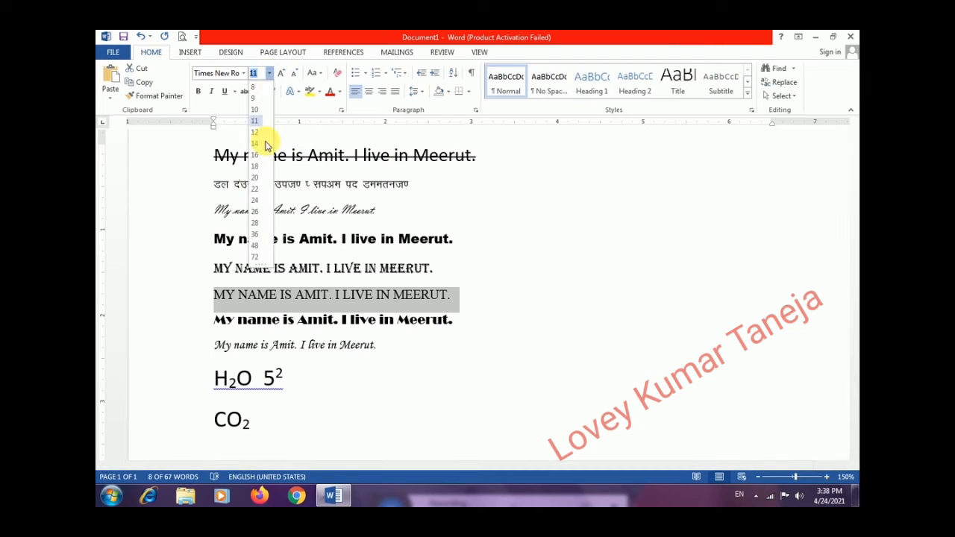
{"action": "left_click", "coordinate": [258, 198]}
{"action": "double_click", "coordinate": [258, 198]}
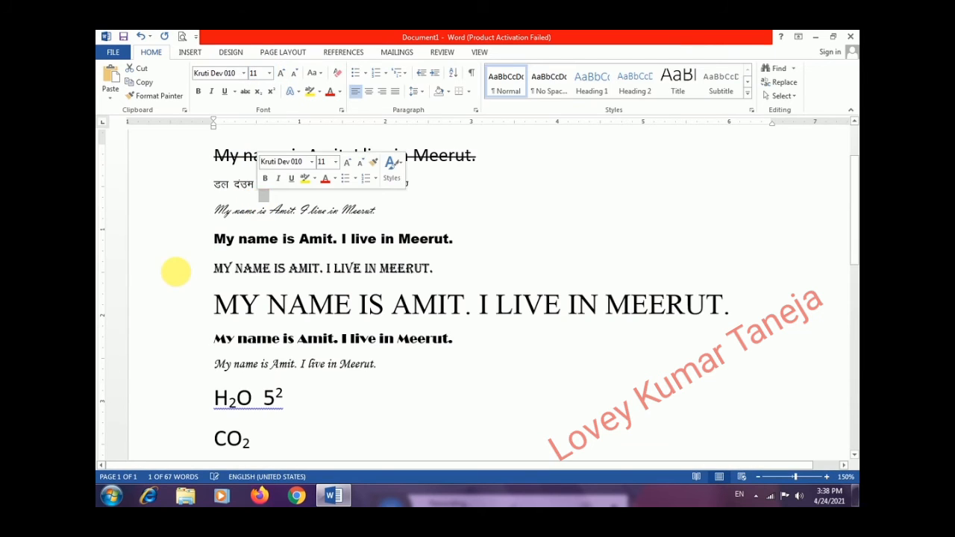
- Change the enlarged Times New Roman line to lowercase, followed by uppercase again
{"action": "left_click", "coordinate": [170, 303]}
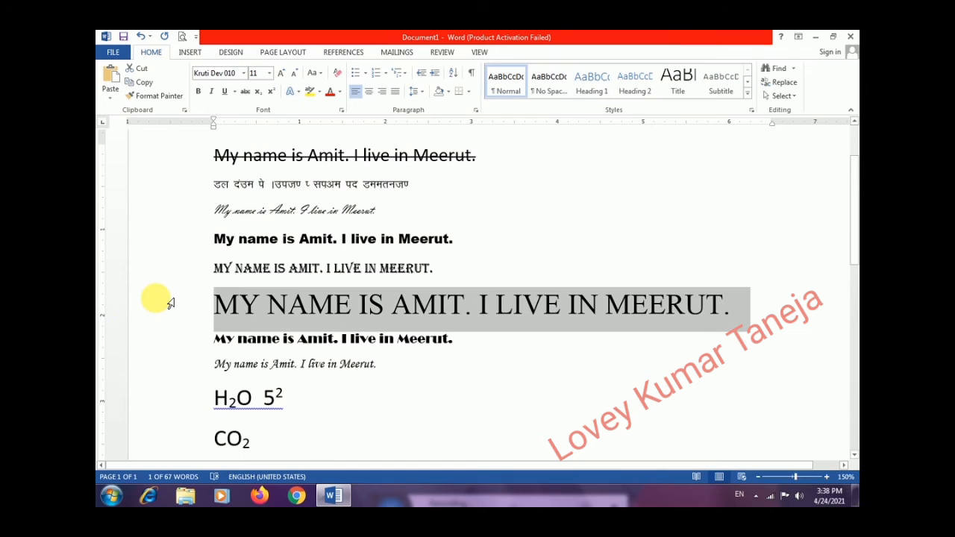
{"action": "left_click", "coordinate": [316, 75]}
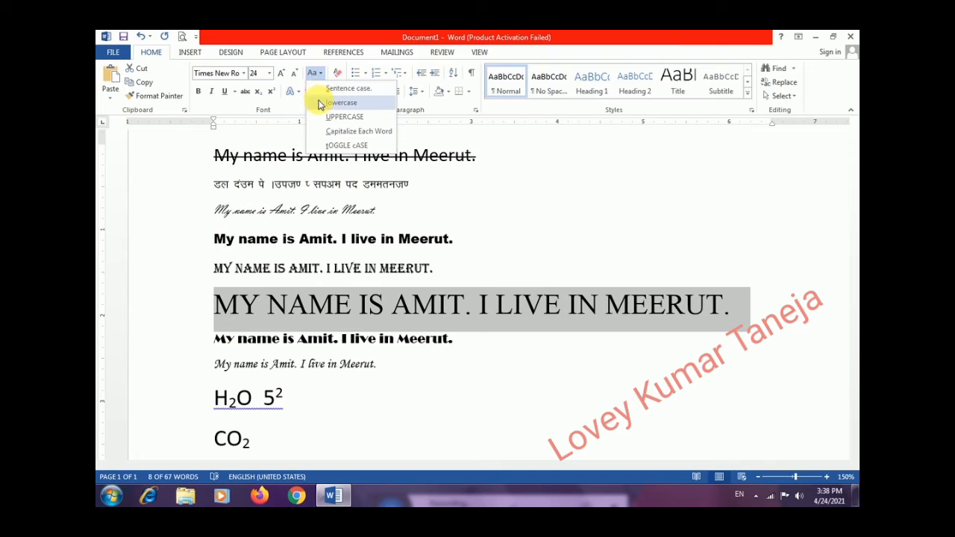
{"action": "left_click", "coordinate": [319, 102]}
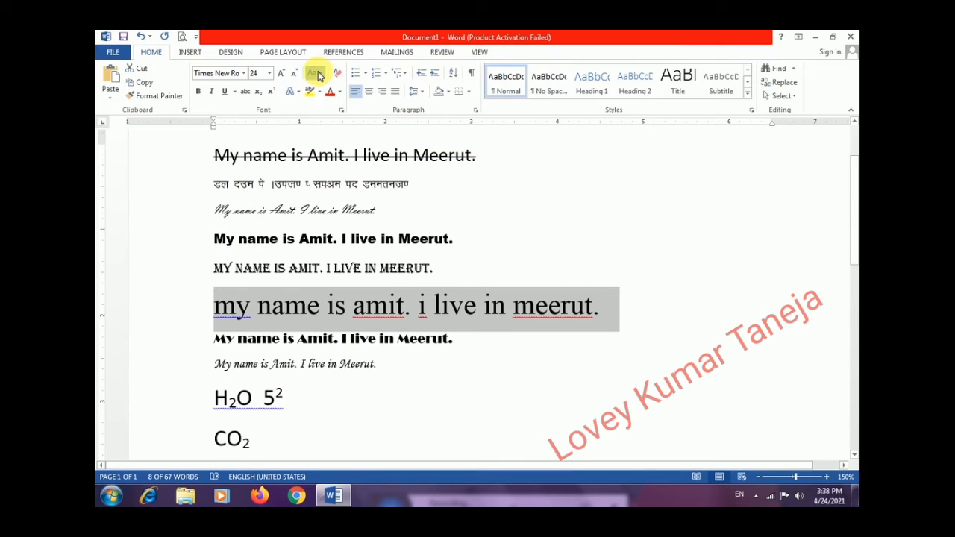
{"action": "left_click", "coordinate": [317, 75]}
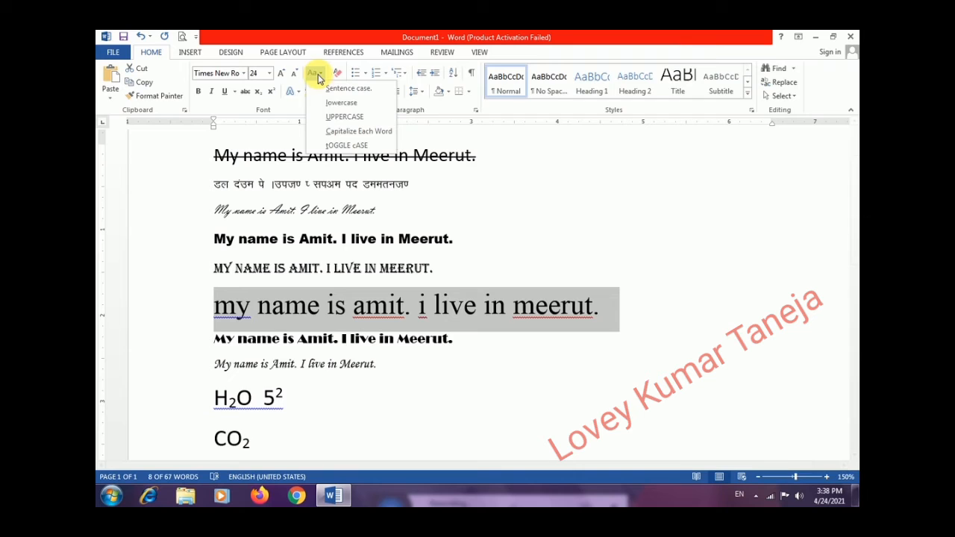
{"action": "left_click", "coordinate": [326, 116]}
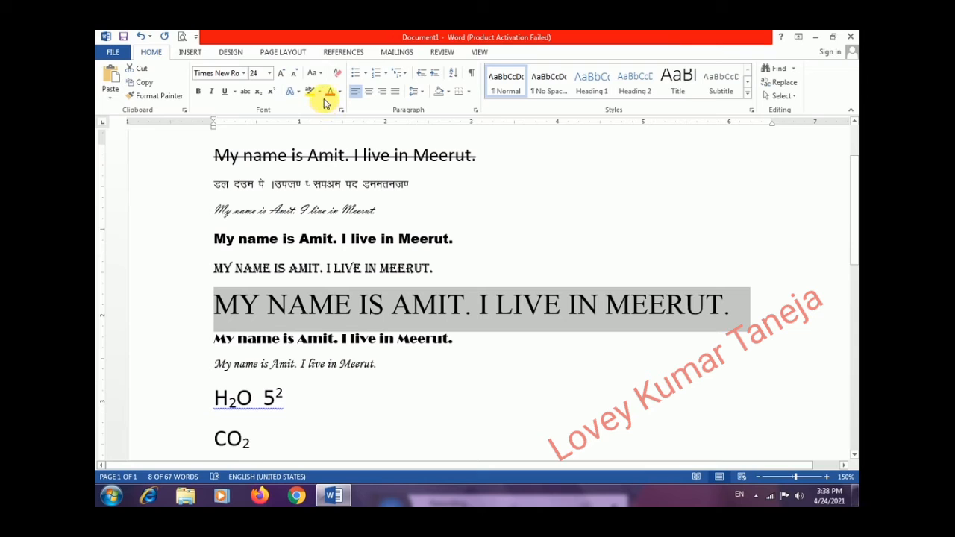
- Try sentence case and then Capitalize Each Word on the size 24 Times New Roman line
{"action": "left_click", "coordinate": [321, 77]}
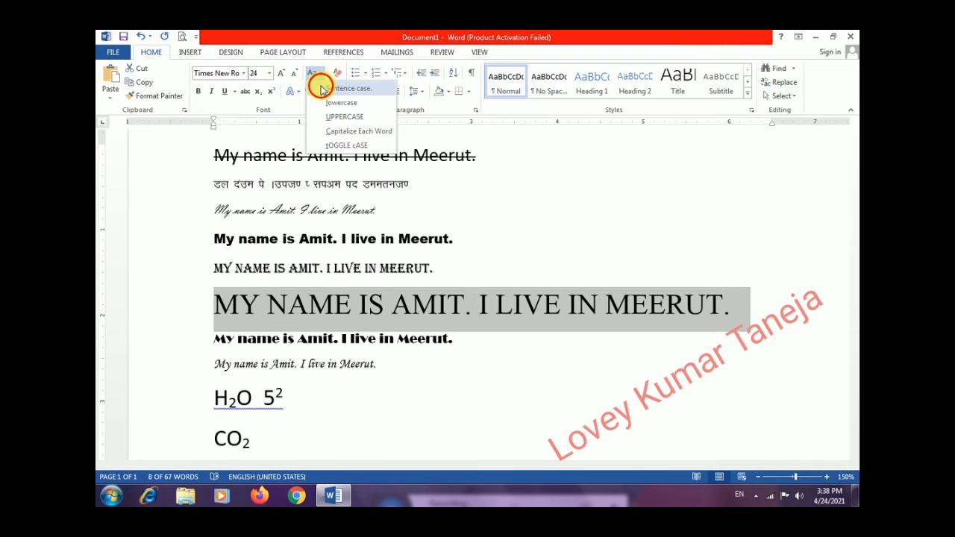
{"action": "left_click", "coordinate": [328, 88]}
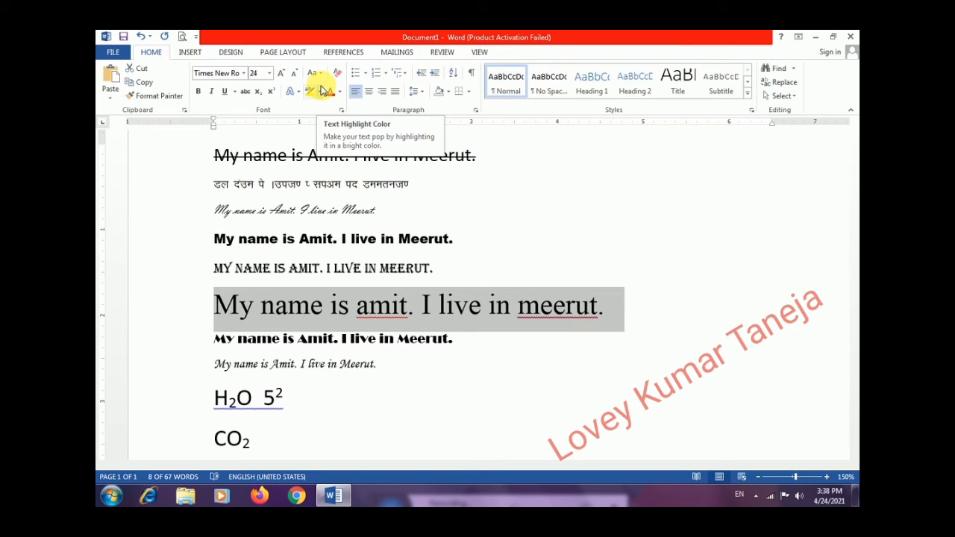
{"action": "left_click", "coordinate": [314, 73]}
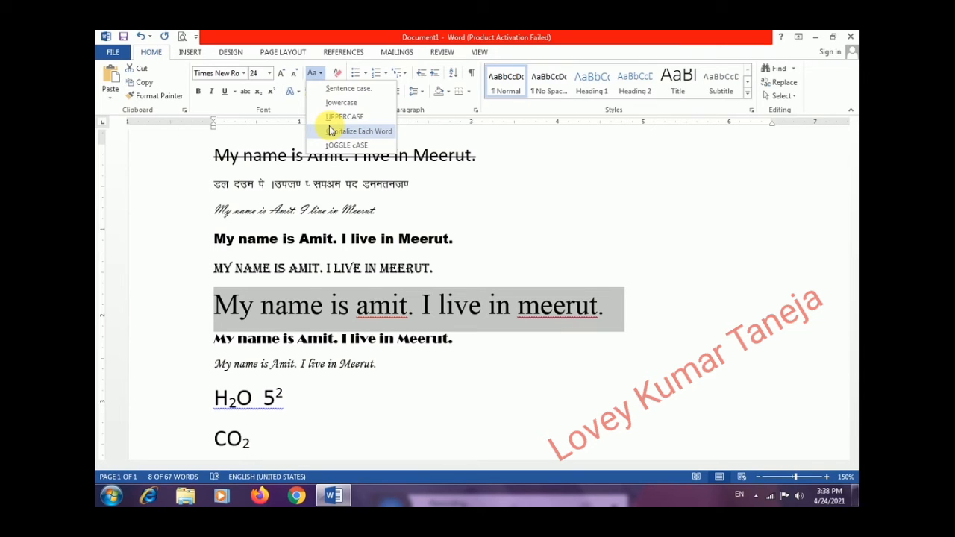
{"action": "left_click", "coordinate": [331, 131]}
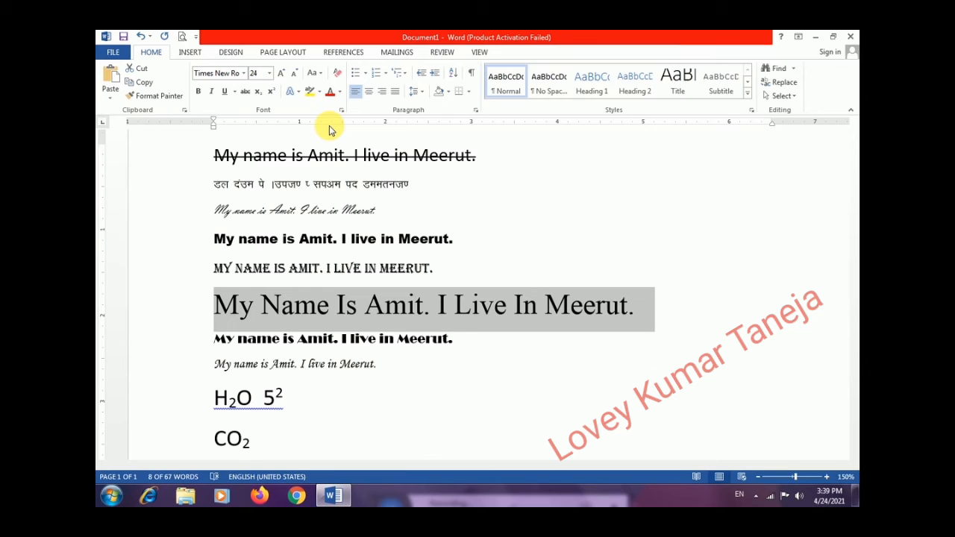
- Try toggle case on the Times New Roman line and undo it
{"action": "left_click", "coordinate": [316, 72]}
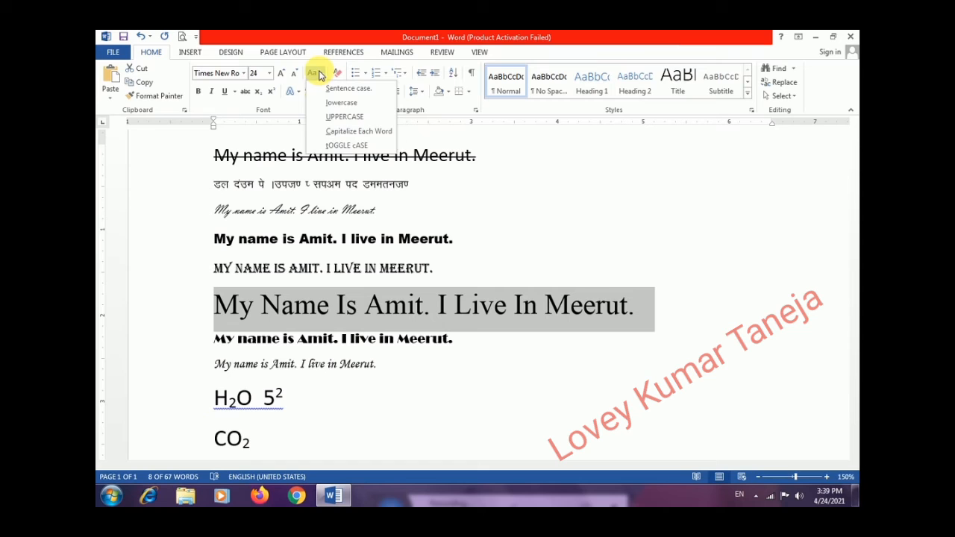
{"action": "left_click", "coordinate": [328, 146]}
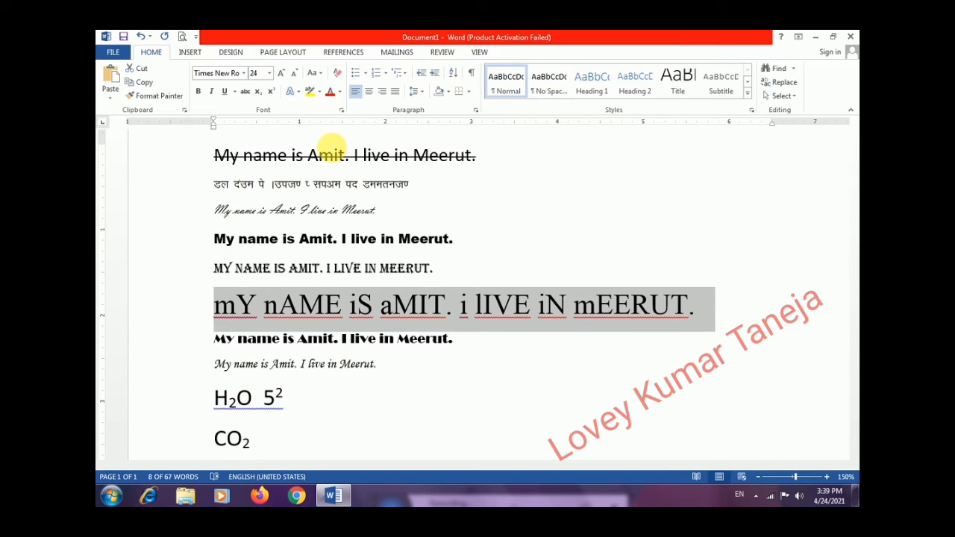
{"action": "key", "text": "ctrl+z"}
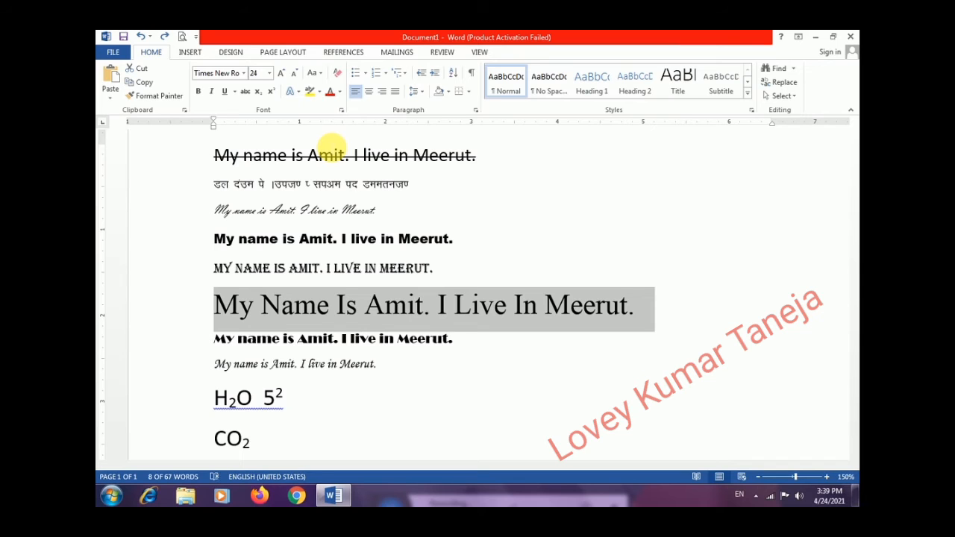
- Undo all remaining case changes and the size increase on the Times New Roman line, and clear its selection
{"action": "key", "text": "ctrl+z"}
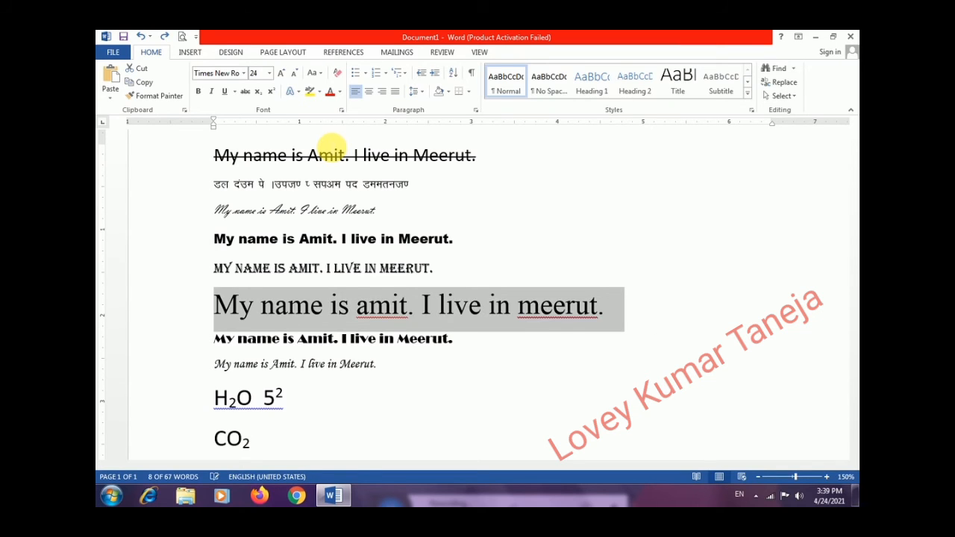
{"action": "key", "text": "ctrl+z"}
{"action": "key", "text": "ctrl+z"}
{"action": "key", "text": "ctrl+y"}
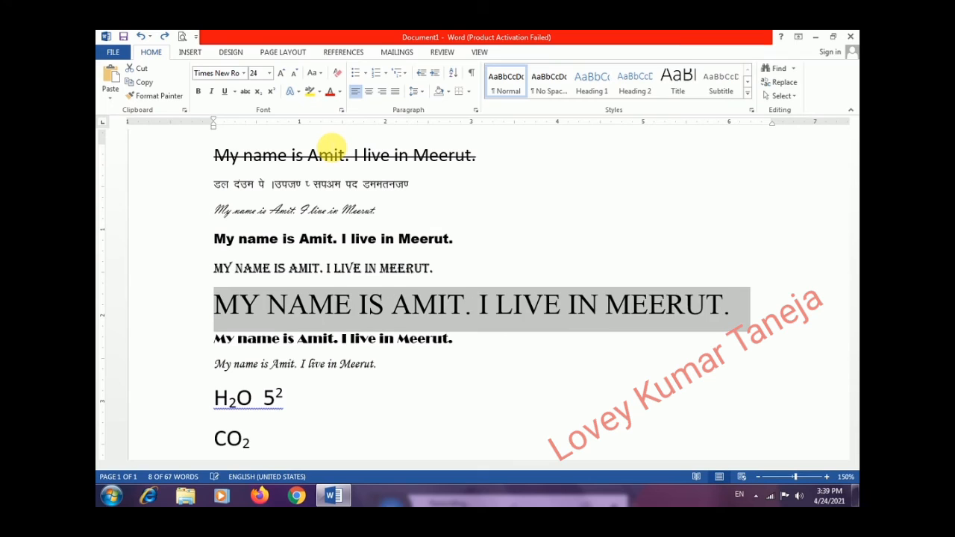
{"action": "key", "text": "ctrl+z"}
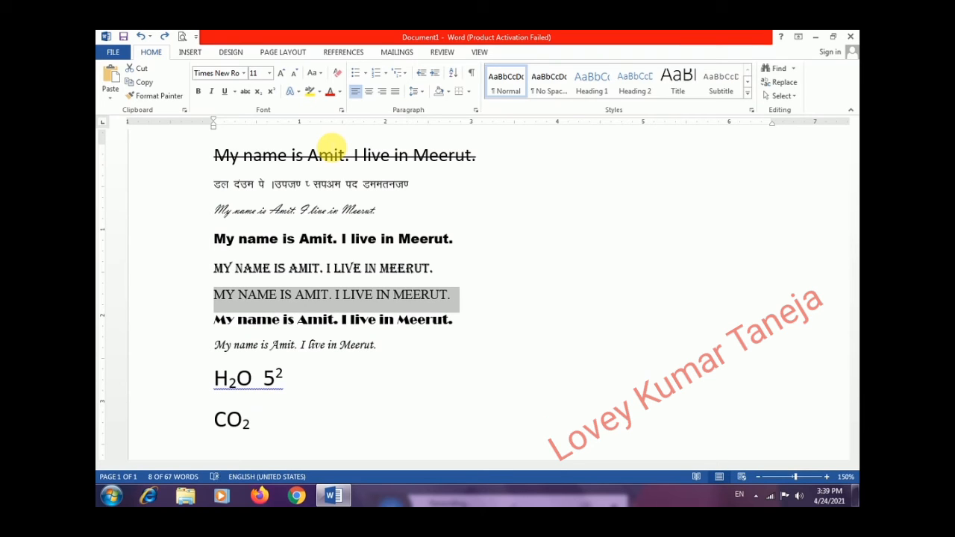
{"action": "key", "text": "ctrl+z"}
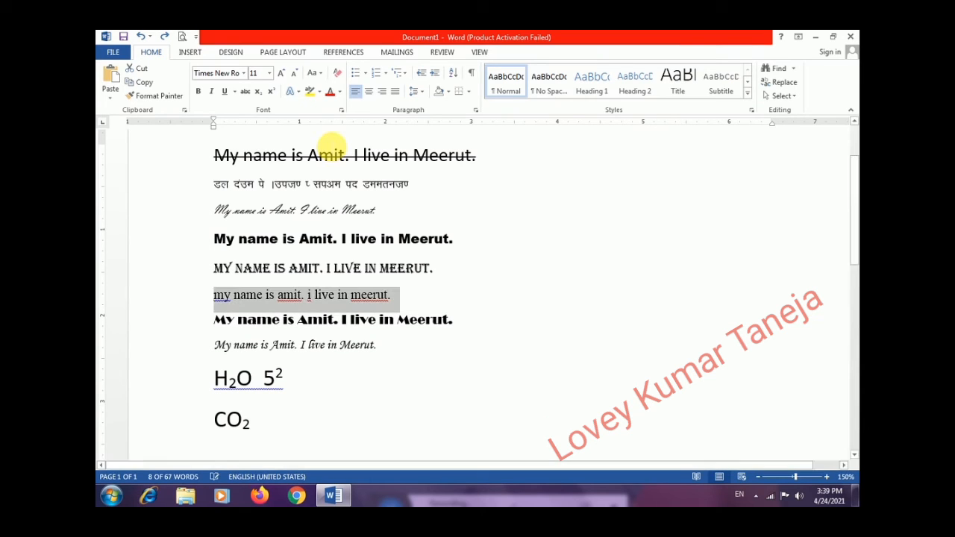
{"action": "key", "text": "ctrl+z"}
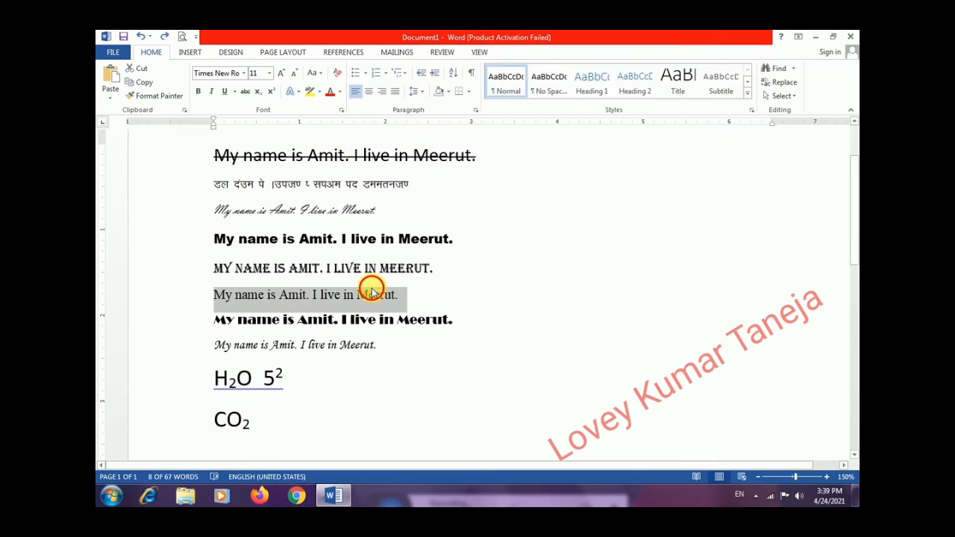
{"action": "left_click", "coordinate": [371, 290]}
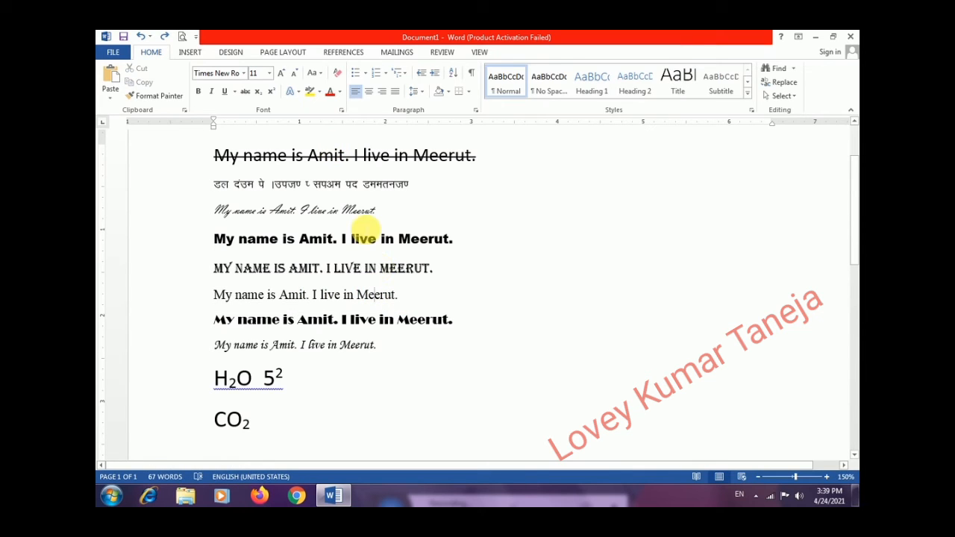
{"action": "left_click", "coordinate": [301, 94]}
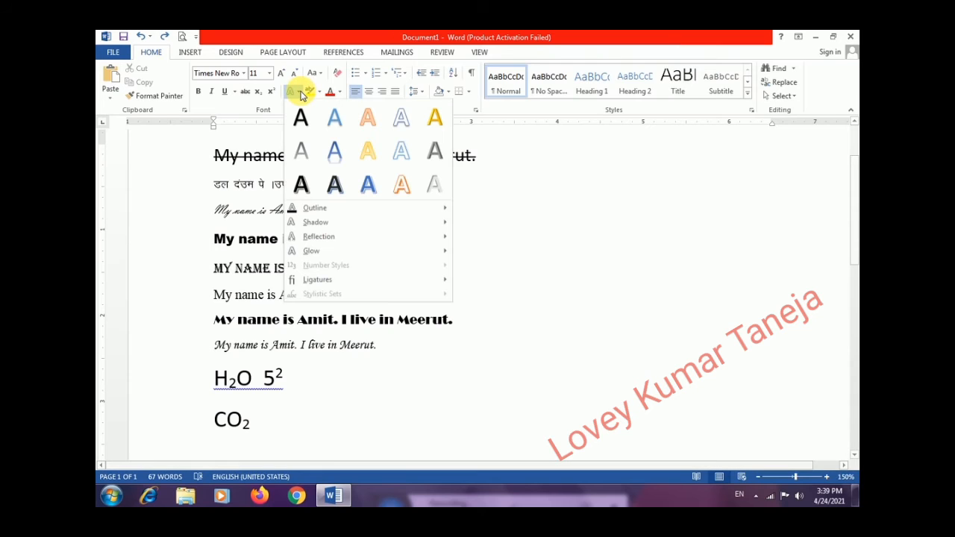
{"action": "left_click", "coordinate": [254, 267]}
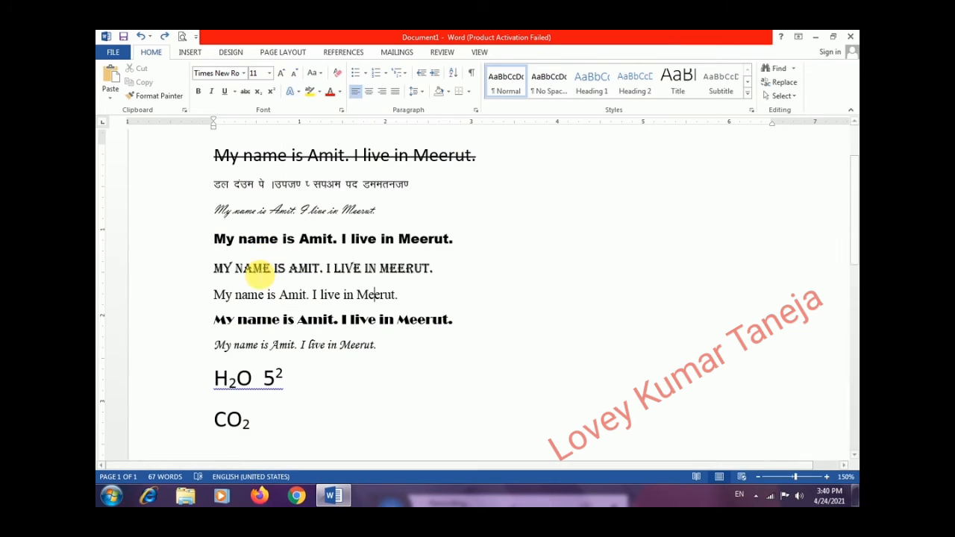
- Set the plain Times New Roman line to size 22 and apply the black preset text effect with a blue hard shadow
{"action": "left_click", "coordinate": [201, 298]}
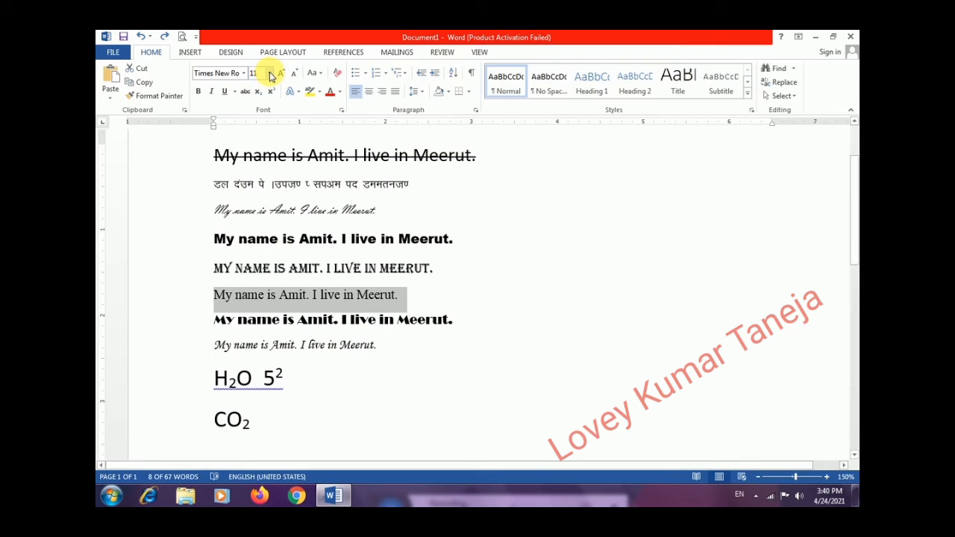
{"action": "left_click", "coordinate": [271, 75]}
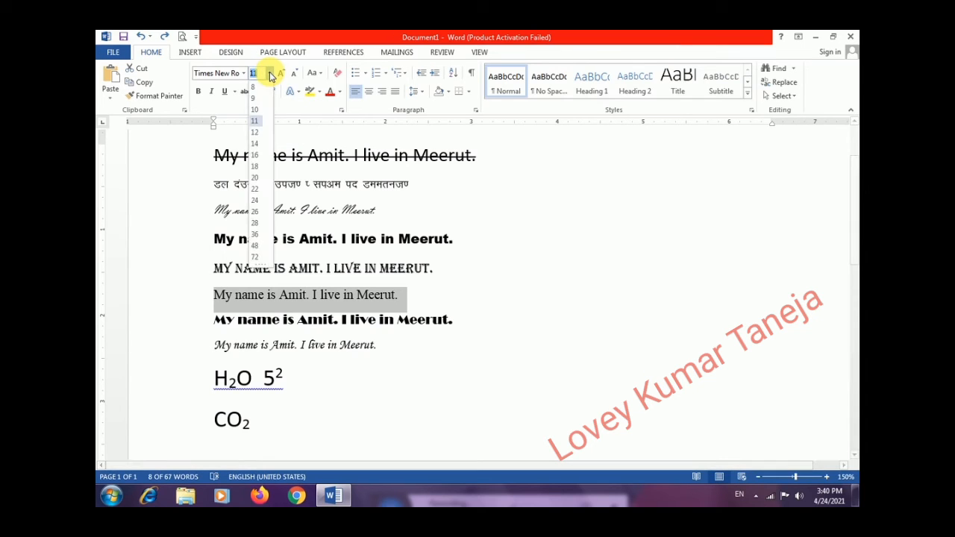
{"action": "left_click", "coordinate": [256, 189]}
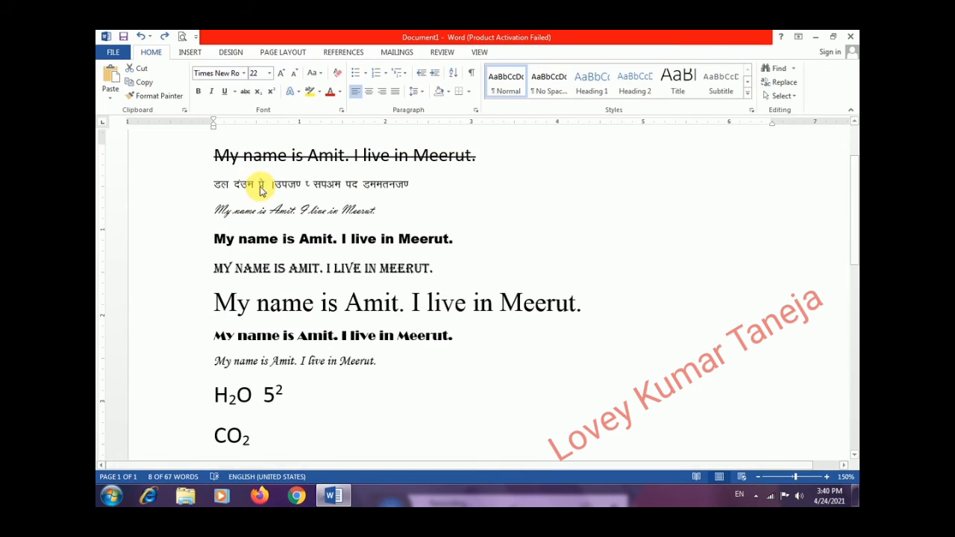
{"action": "left_click", "coordinate": [187, 298]}
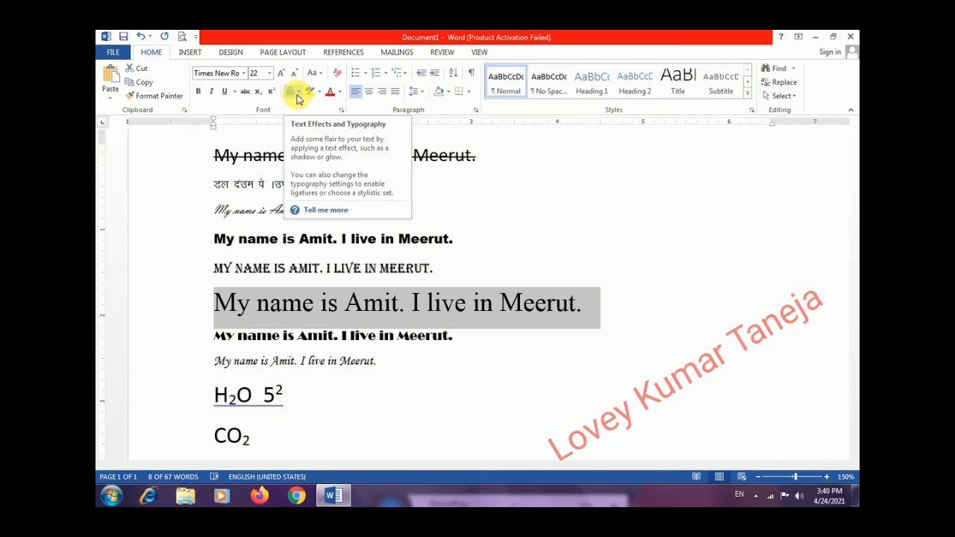
{"action": "left_click", "coordinate": [297, 96]}
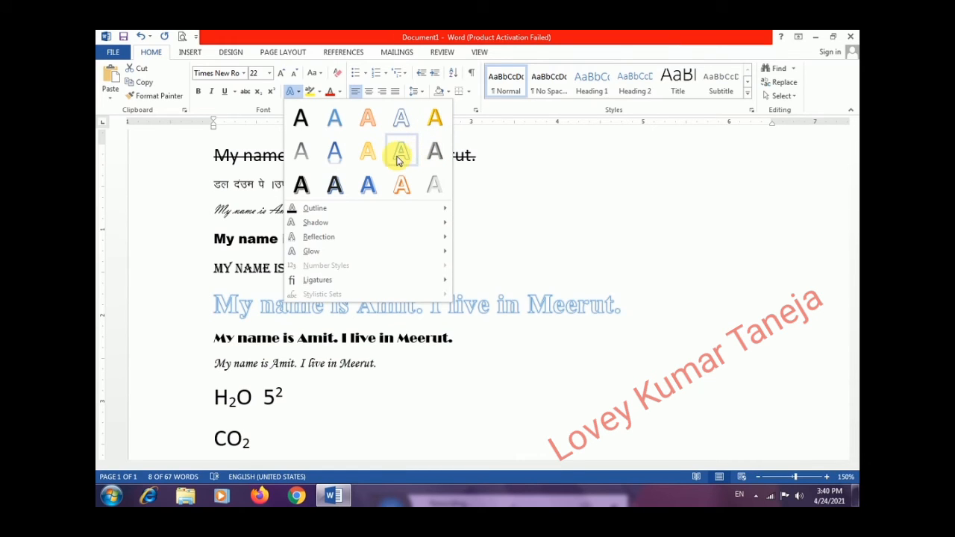
{"action": "left_click", "coordinate": [338, 189]}
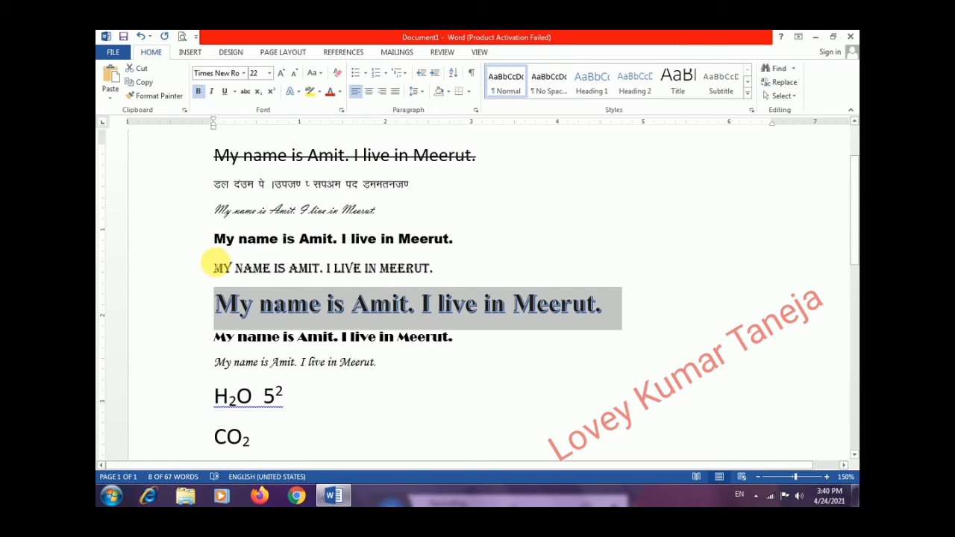
- Set the Arial Black line to size 24 and give its text a red outline
{"action": "left_click", "coordinate": [197, 244]}
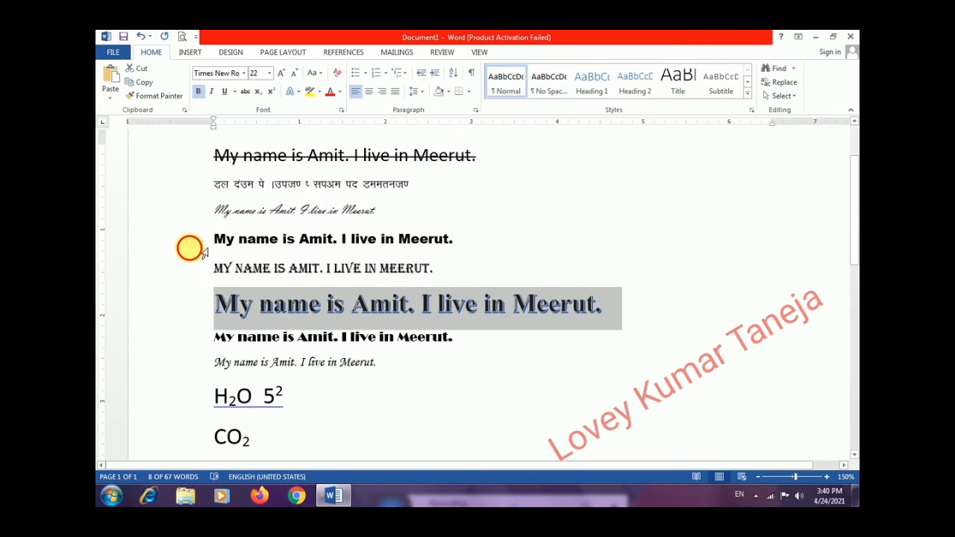
{"action": "left_click", "coordinate": [270, 73]}
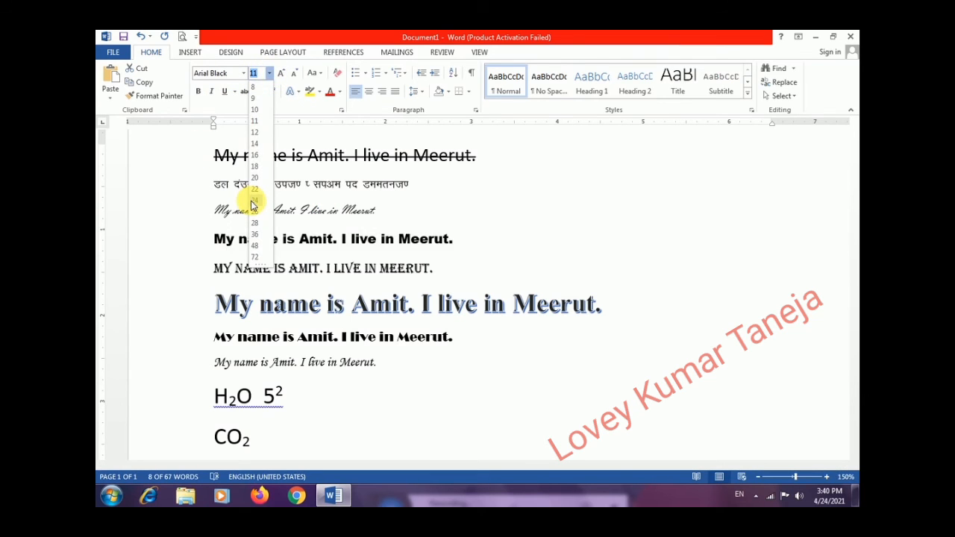
{"action": "left_click", "coordinate": [274, 168]}
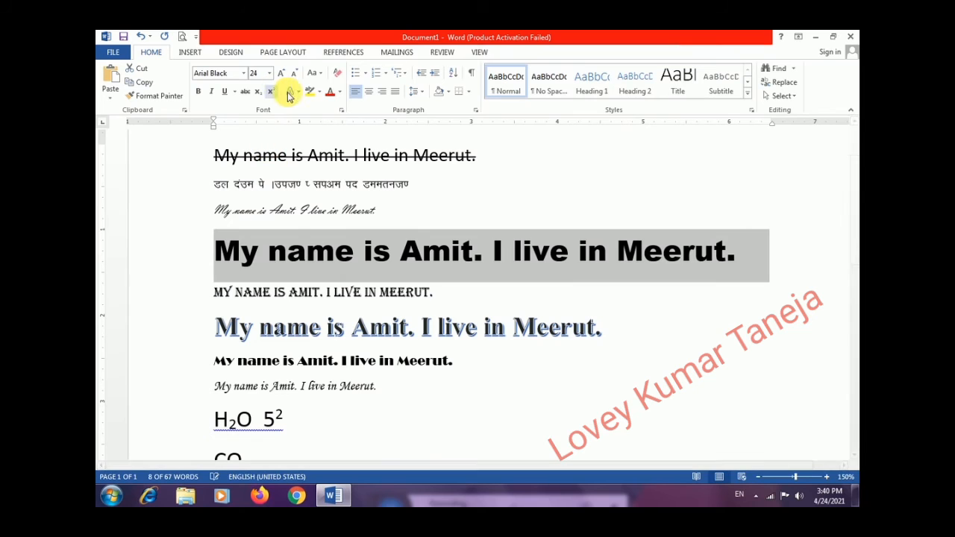
{"action": "left_click", "coordinate": [299, 92]}
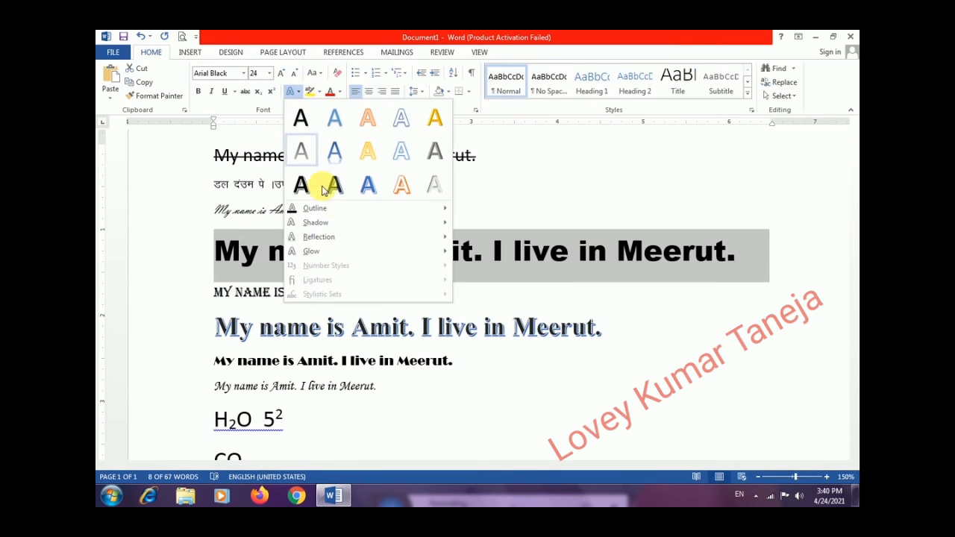
{"action": "mouse_move", "coordinate": [331, 207]}
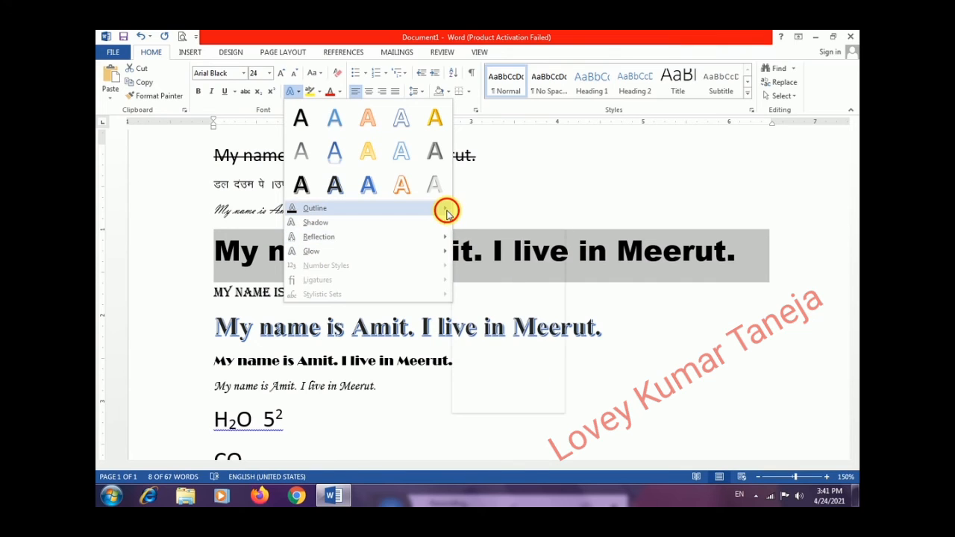
{"action": "mouse_move", "coordinate": [448, 214]}
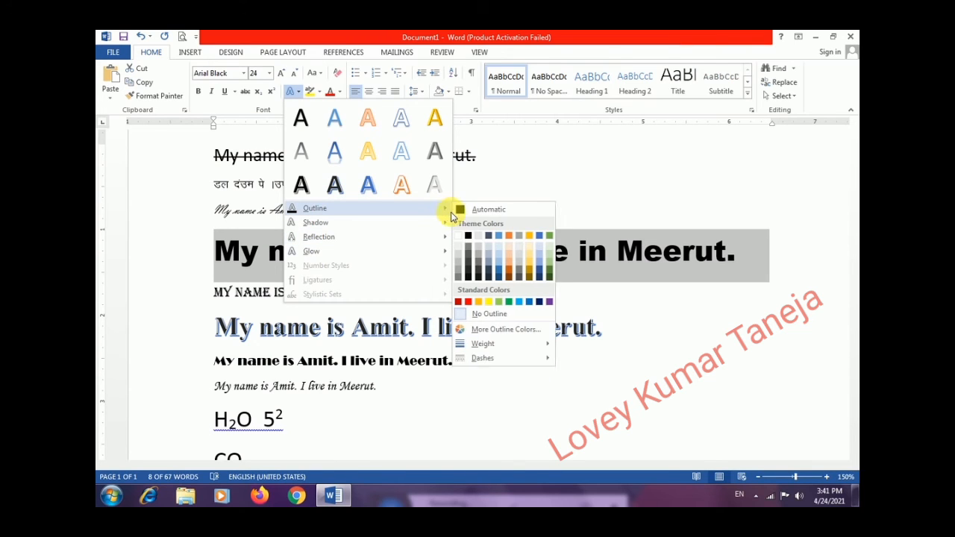
{"action": "left_click", "coordinate": [469, 302]}
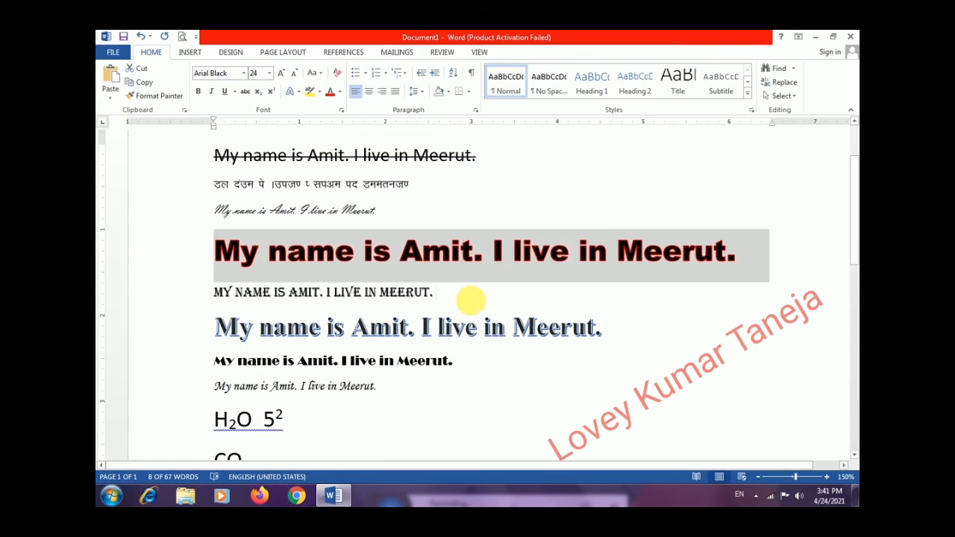
{"action": "left_click", "coordinate": [467, 291]}
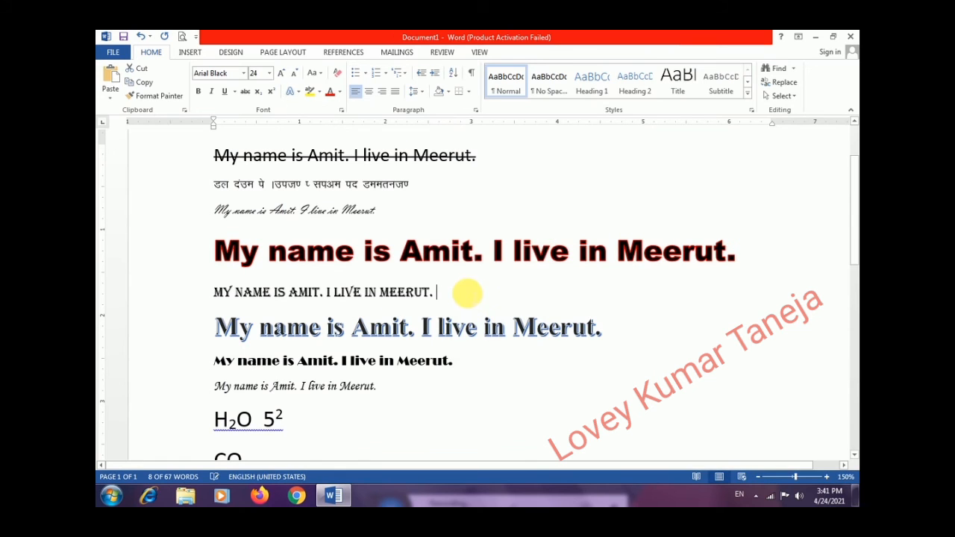
- Apply the perspective shadow that falls below the text to the Arial Black line
{"action": "left_click", "coordinate": [186, 252]}
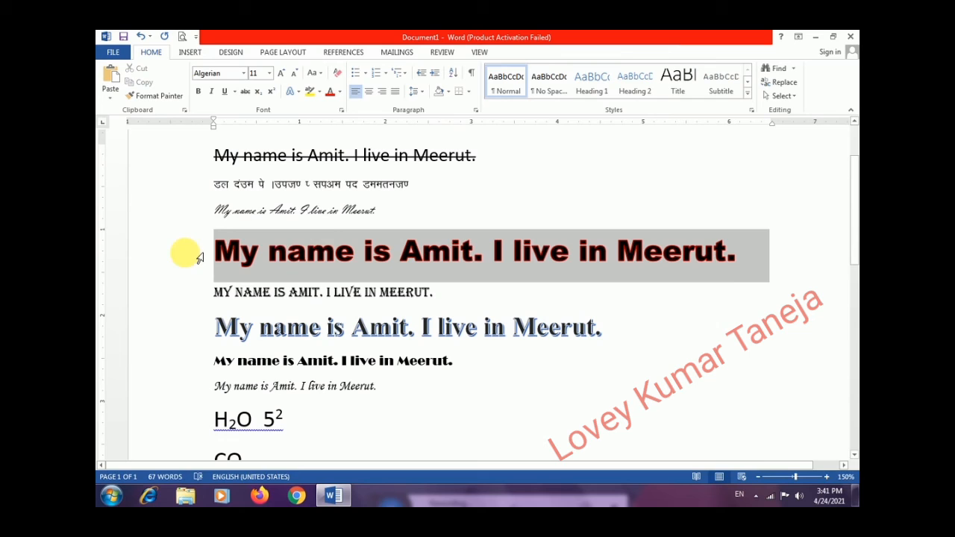
{"action": "left_click", "coordinate": [298, 92]}
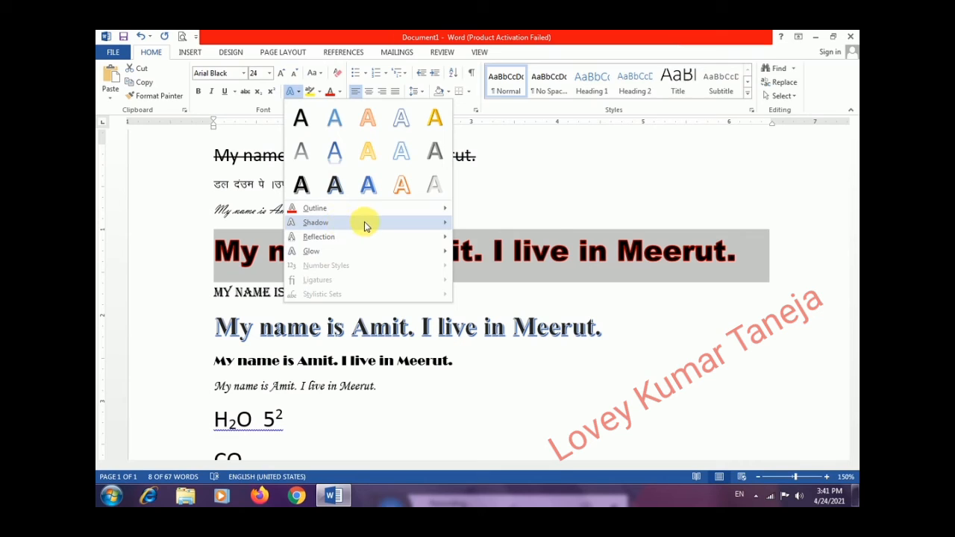
{"action": "mouse_move", "coordinate": [373, 224]}
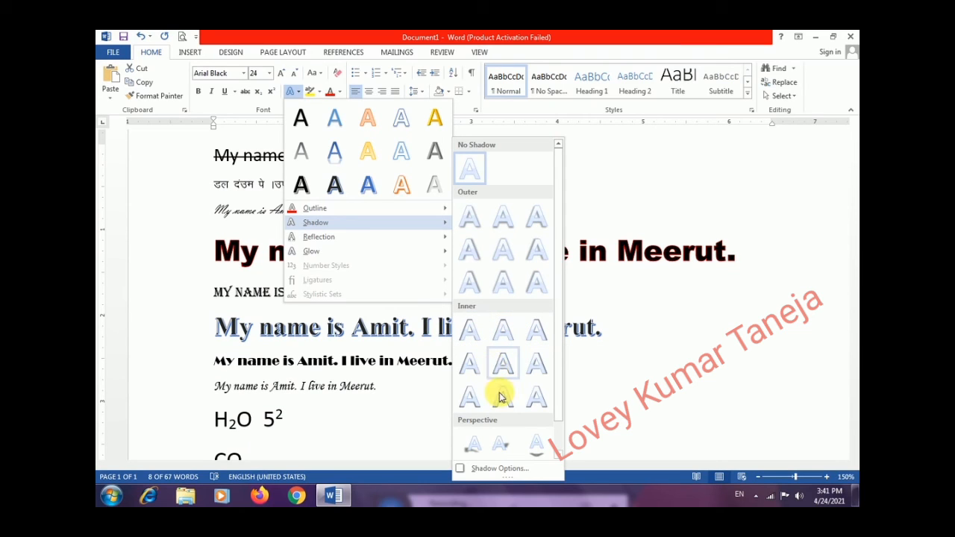
{"action": "left_click", "coordinate": [535, 448]}
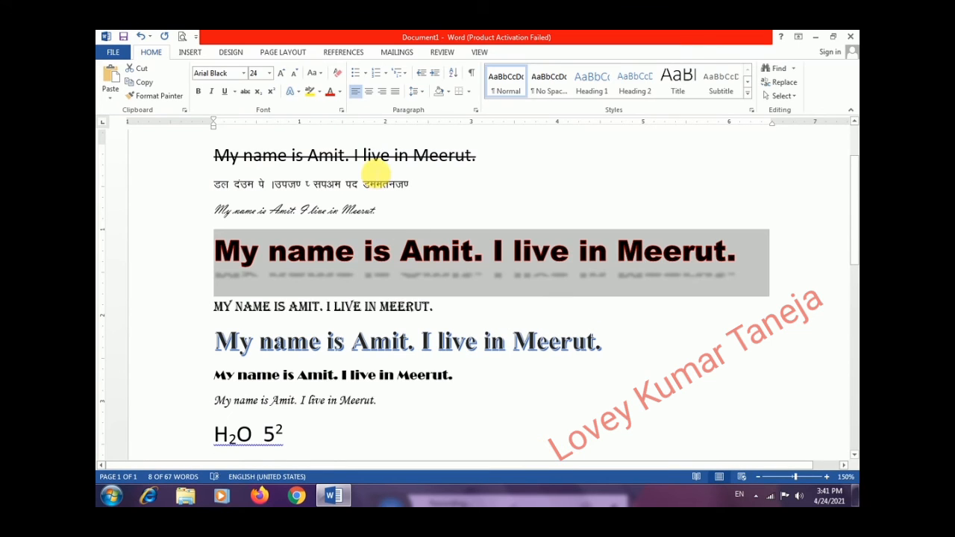
- Add the third reflection variation of the second row and an orange glow to the Arial Black line
{"action": "left_click", "coordinate": [296, 91]}
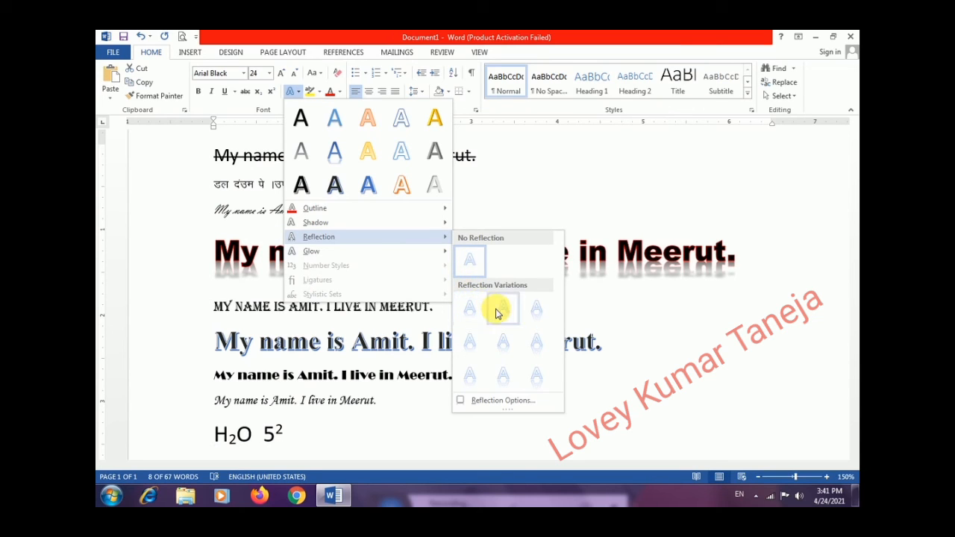
{"action": "left_click", "coordinate": [535, 345]}
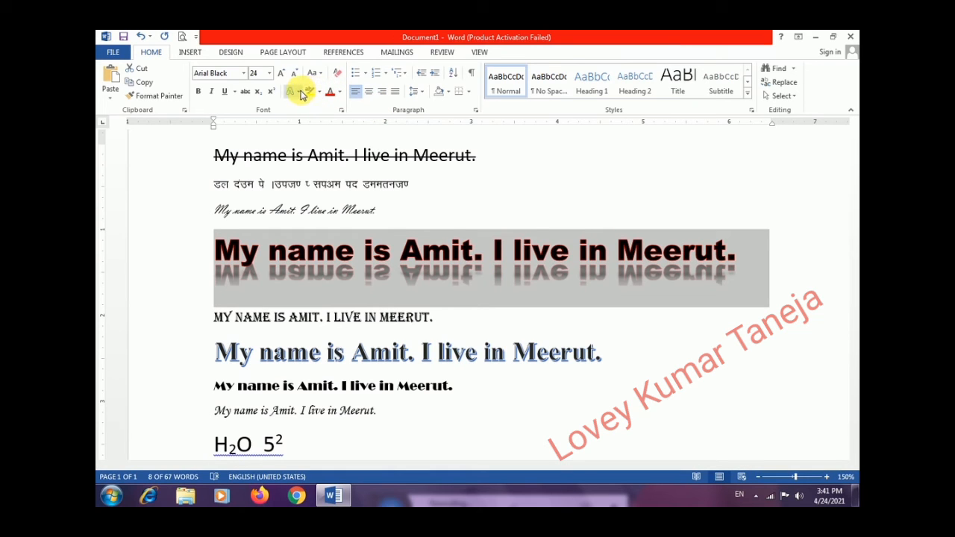
{"action": "left_click", "coordinate": [300, 93]}
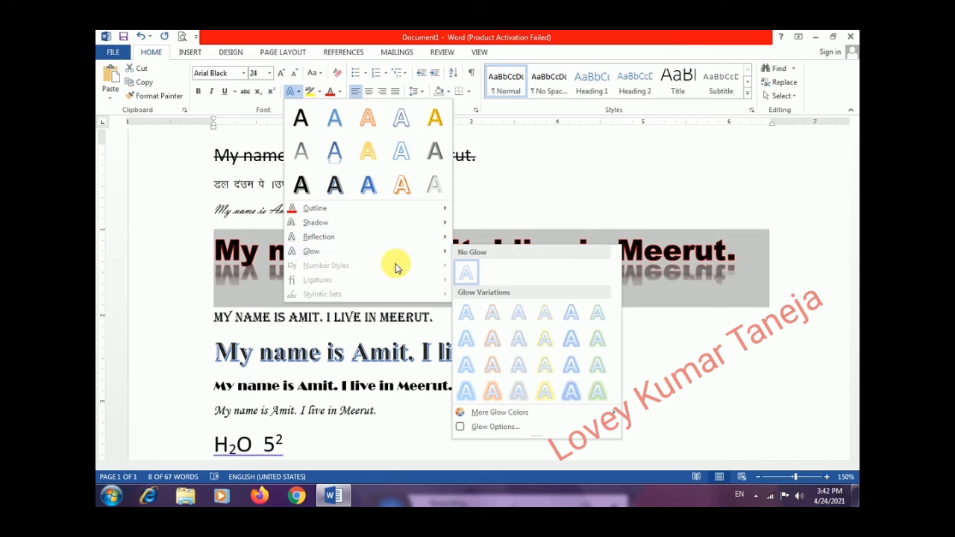
{"action": "mouse_move", "coordinate": [443, 252]}
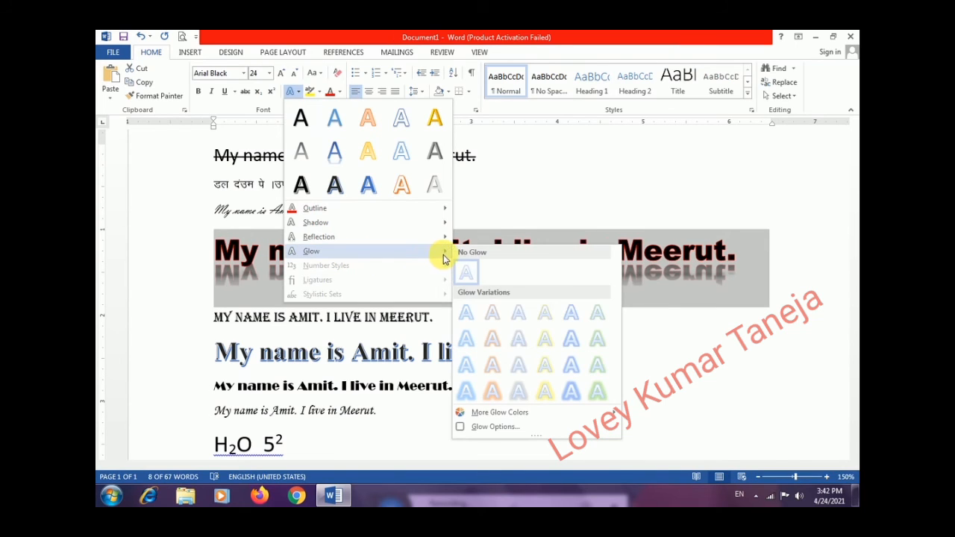
{"action": "left_click", "coordinate": [494, 349]}
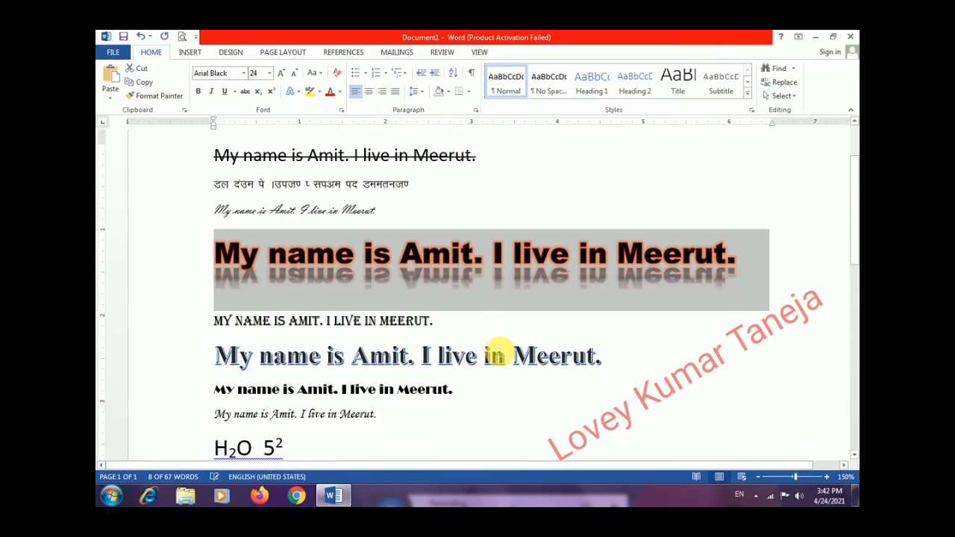
{"action": "left_click", "coordinate": [539, 297]}
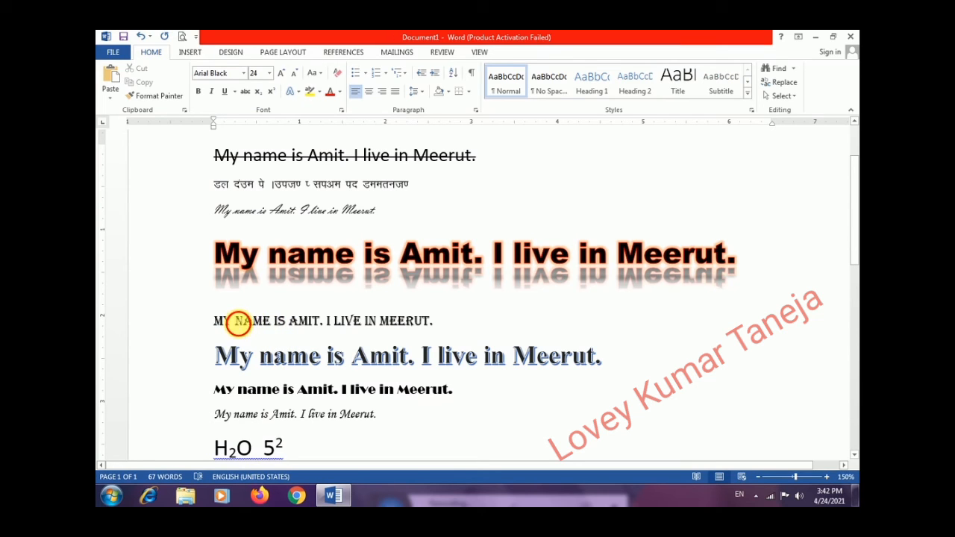
- Highlight the Algerian line in turquoise from the word NAME to the end of its first sentence
{"action": "left_click_drag", "start_coordinate": [239, 324], "coordinate": [319, 320]}
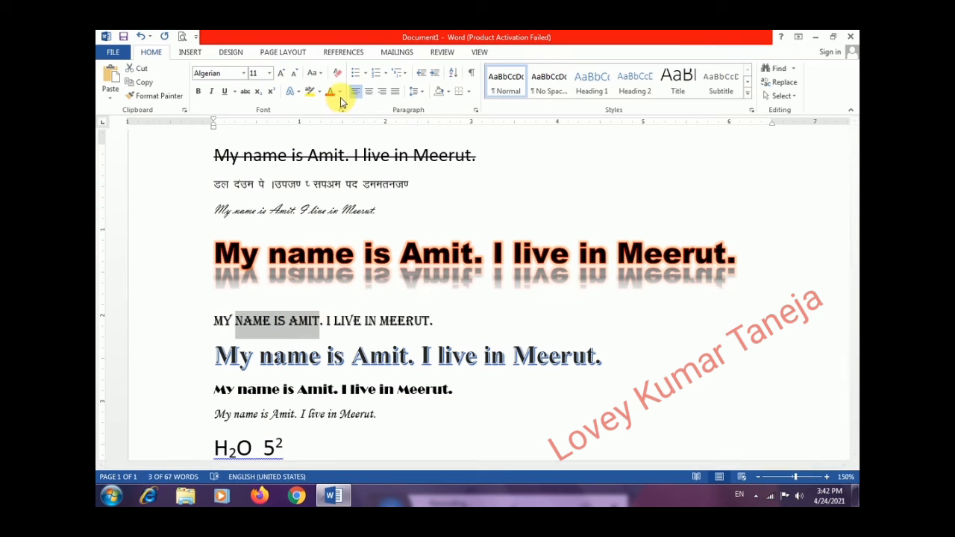
{"action": "left_click", "coordinate": [320, 92]}
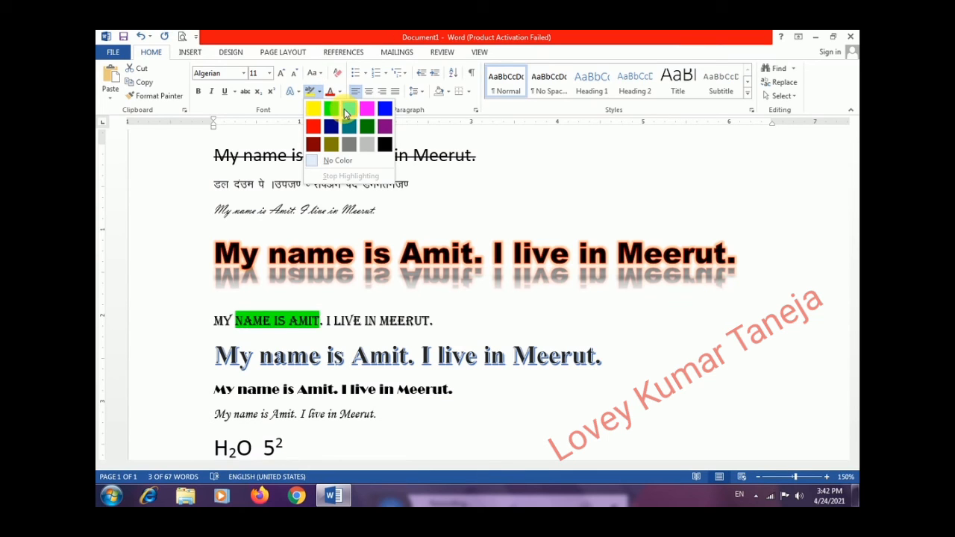
{"action": "left_click", "coordinate": [345, 111]}
{"action": "left_click", "coordinate": [311, 345]}
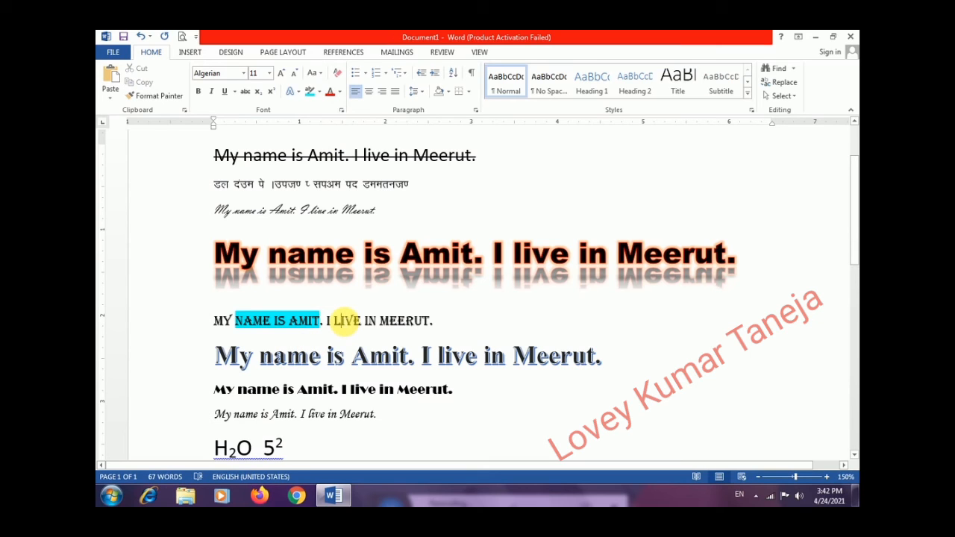
- With the turquoise highlighter, mark the middle of the Monotype Corsiva line and "in Meerut" in the Broadway line
{"action": "left_click", "coordinate": [312, 91]}
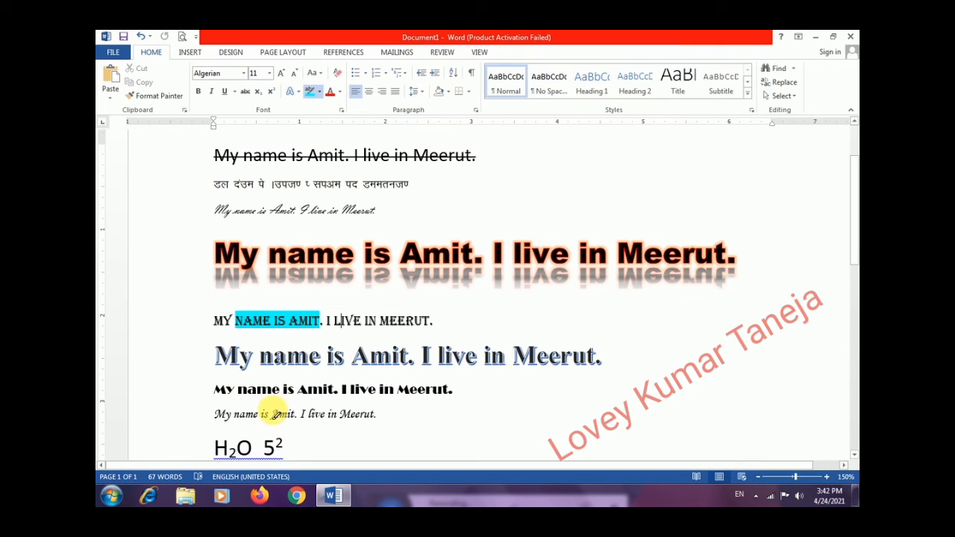
{"action": "left_click_drag", "start_coordinate": [272, 415], "coordinate": [340, 416]}
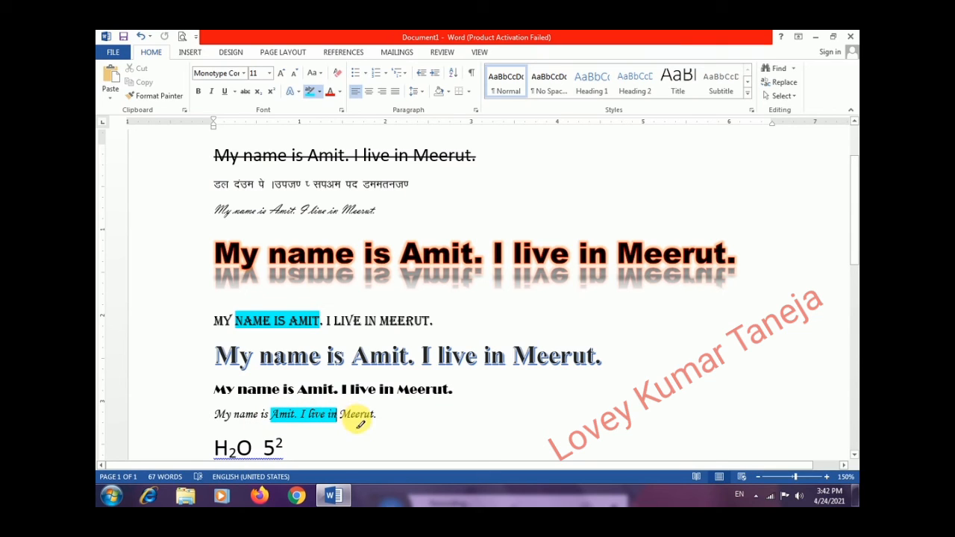
{"action": "left_click_drag", "start_coordinate": [381, 395], "coordinate": [449, 395]}
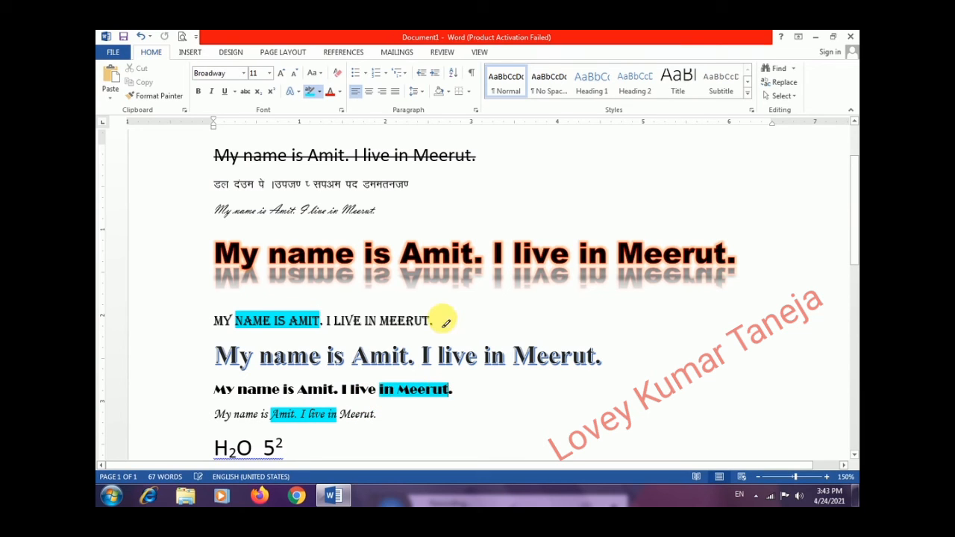
{"action": "left_click", "coordinate": [311, 96]}
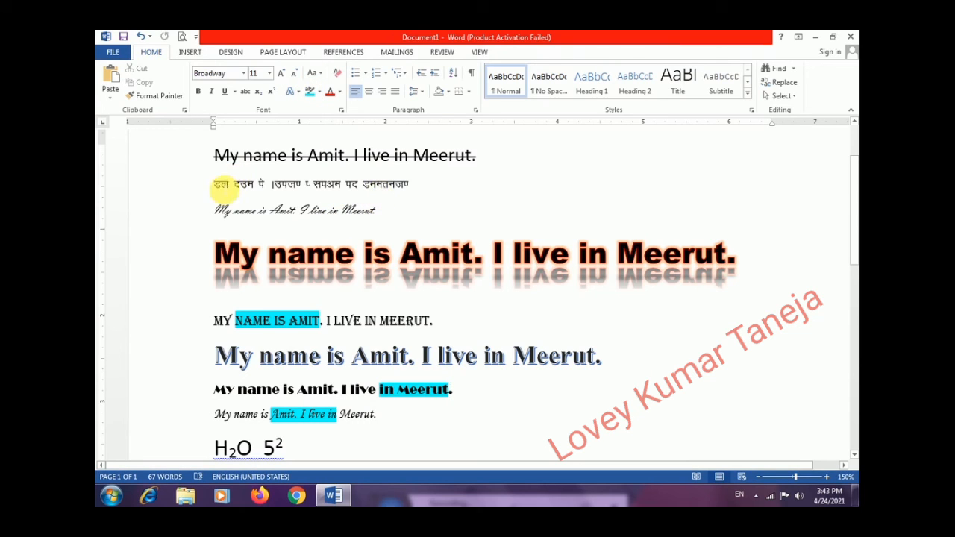
- Try standard blue as the font colour of the struck-through first line, and settle on standard red
{"action": "left_click", "coordinate": [185, 169]}
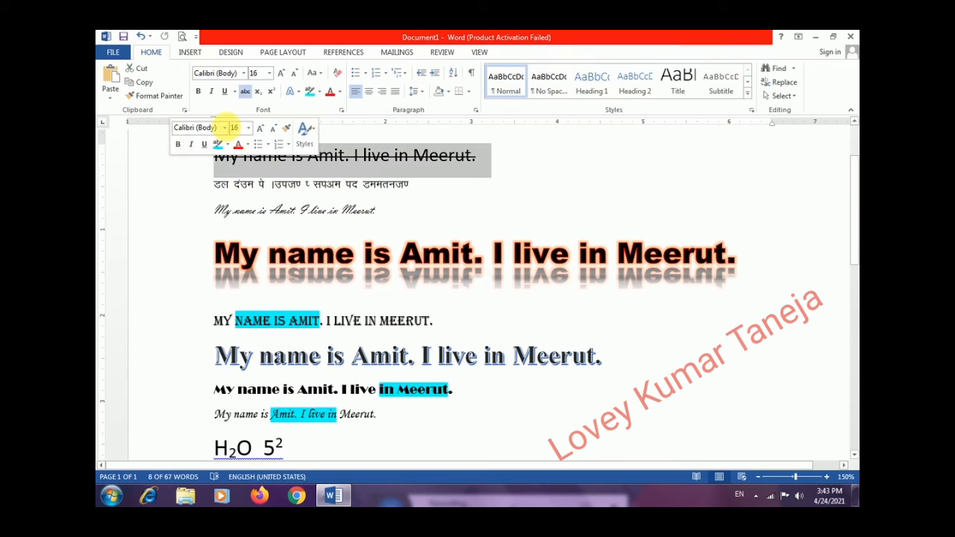
{"action": "left_click", "coordinate": [340, 92]}
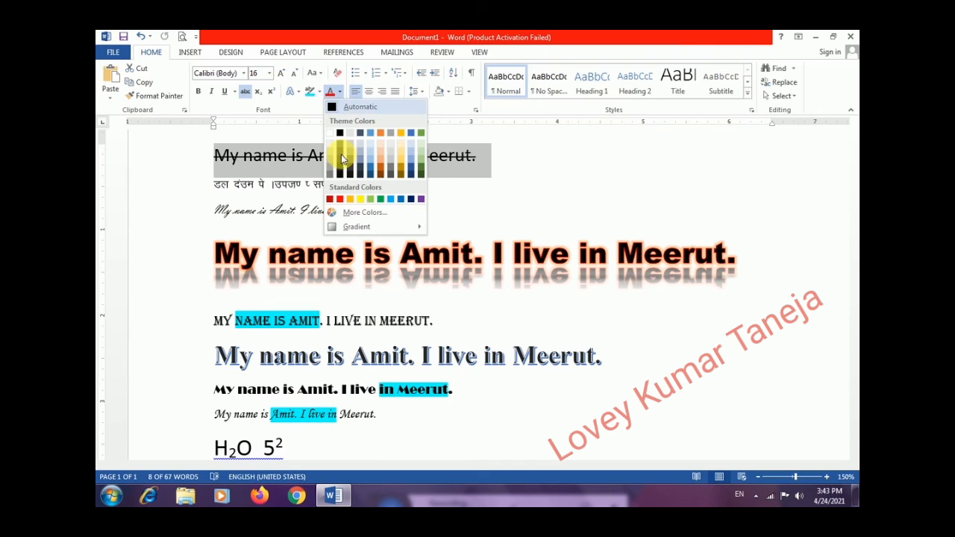
{"action": "left_click", "coordinate": [401, 199]}
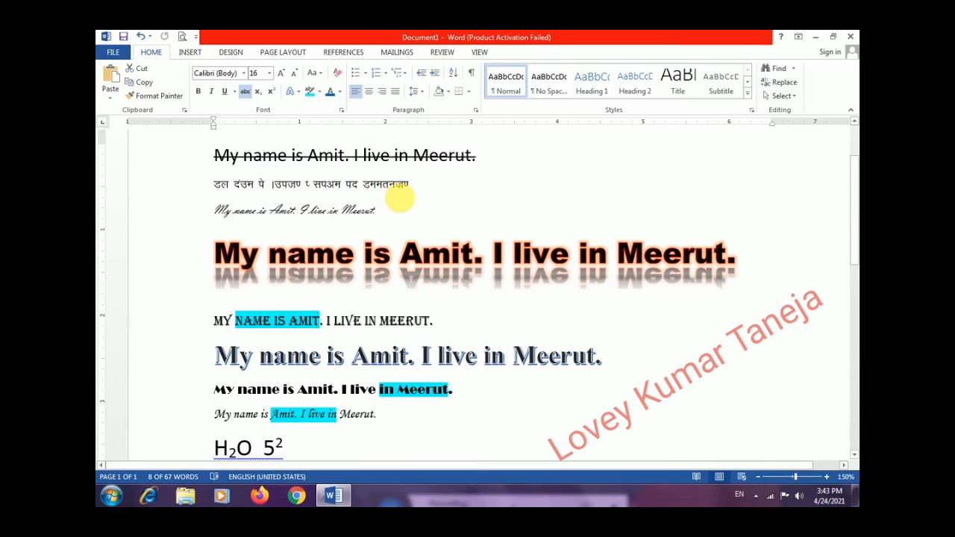
{"action": "left_click", "coordinate": [338, 92]}
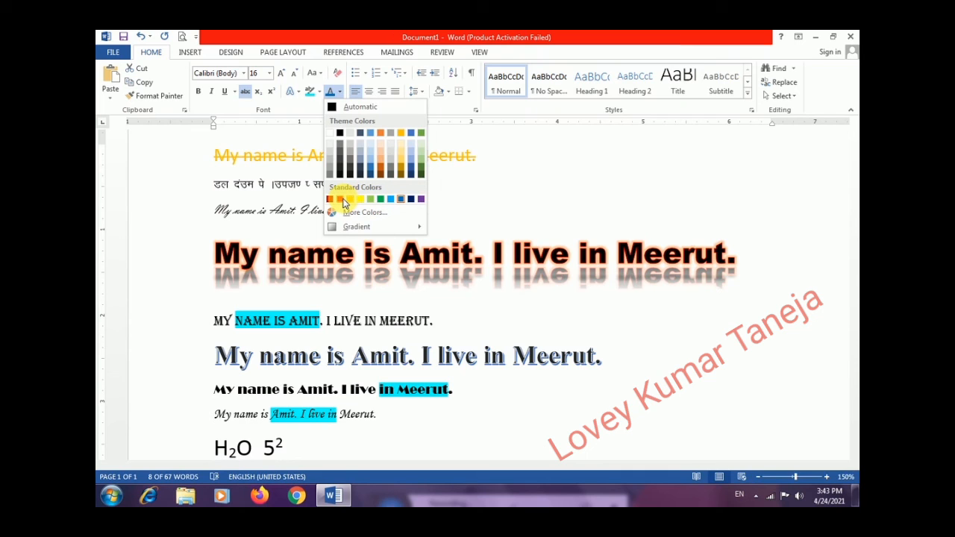
{"action": "left_click", "coordinate": [339, 199]}
{"action": "left_click", "coordinate": [443, 182]}
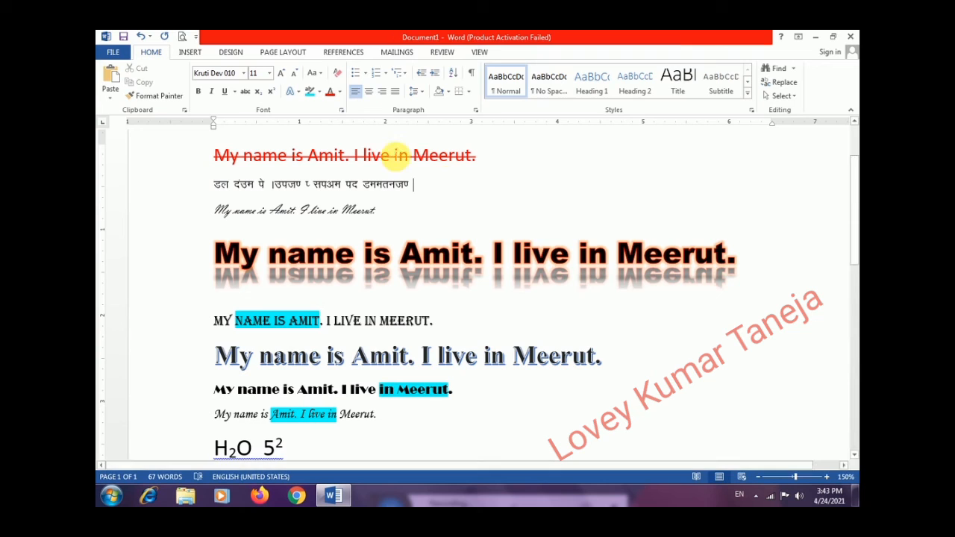
- Examine the standard and custom palettes offered under More Colors for the font colour, without choosing one
{"action": "left_click", "coordinate": [340, 93]}
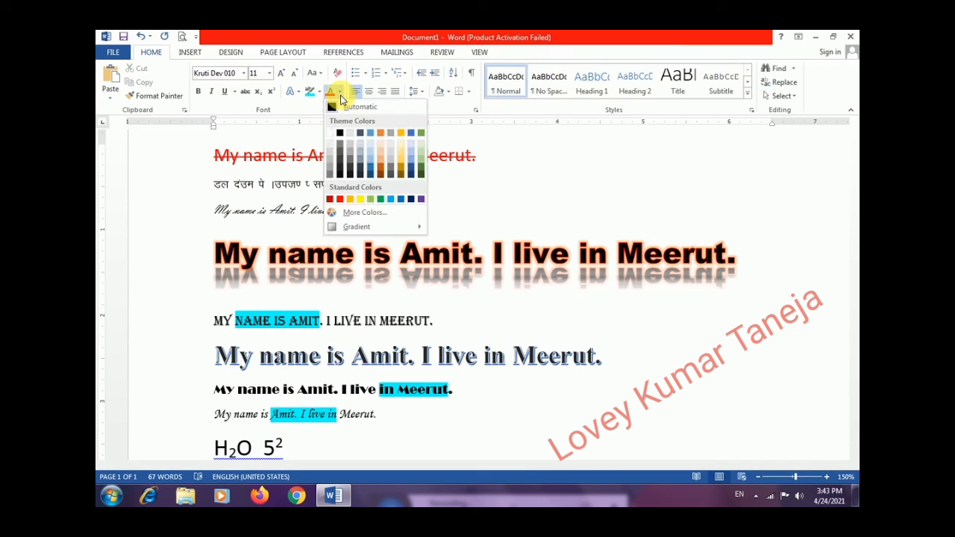
{"action": "left_click", "coordinate": [359, 216]}
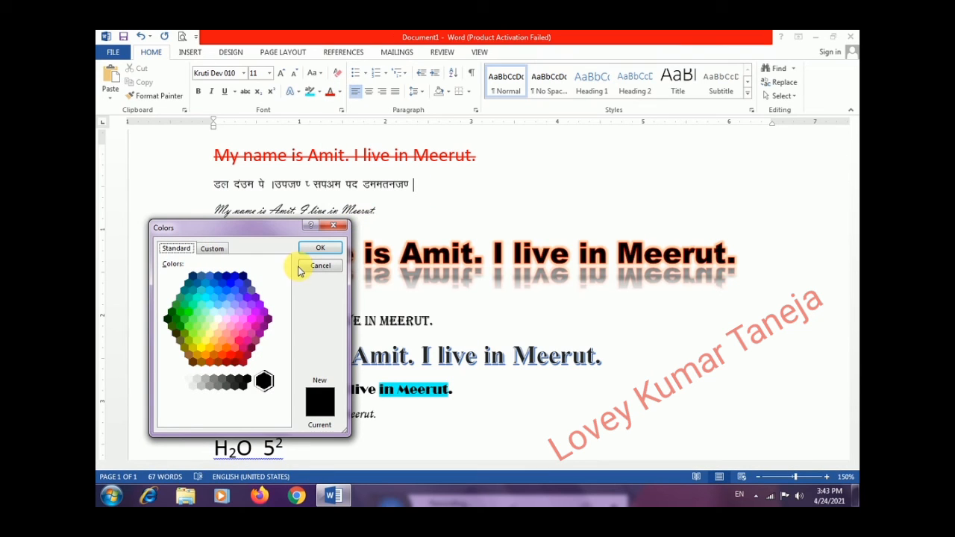
{"action": "left_click", "coordinate": [213, 249]}
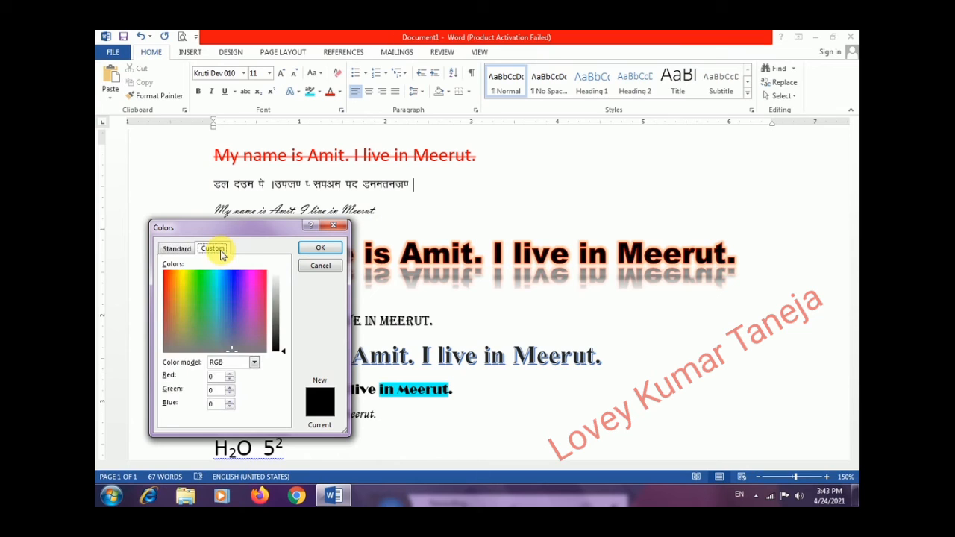
{"action": "left_click", "coordinate": [331, 270]}
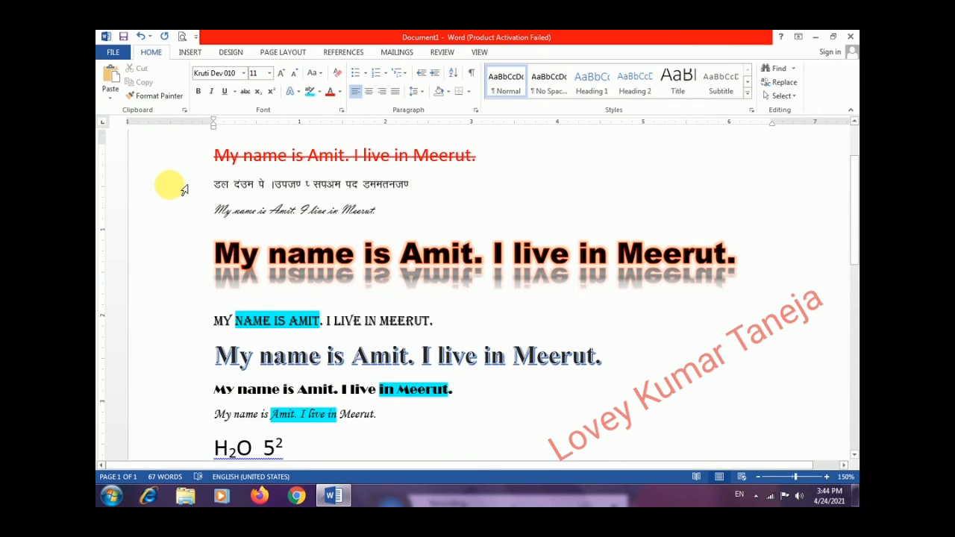
- Cut the Kruti Dev 010 line and paste it into a new paragraph below CO2
{"action": "left_click", "coordinate": [184, 191]}
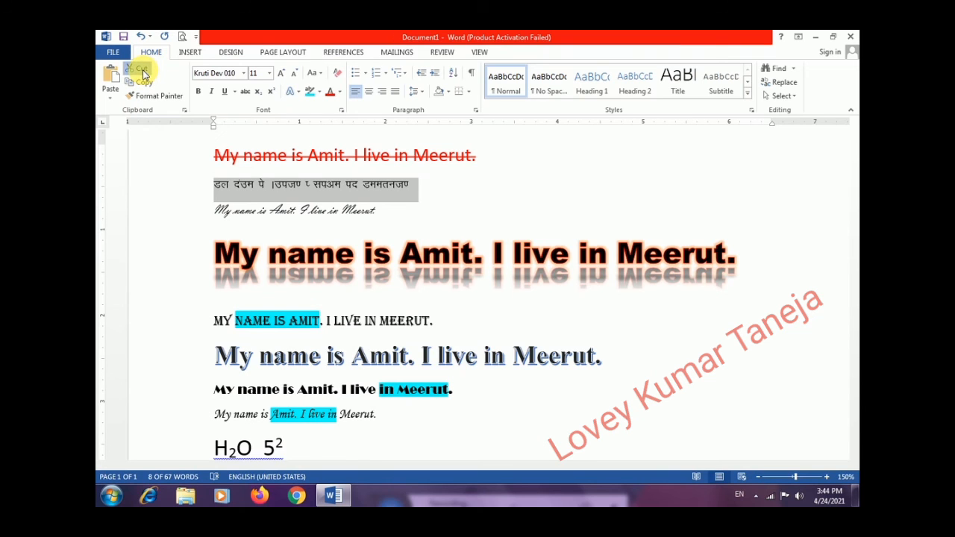
{"action": "left_click", "coordinate": [141, 69]}
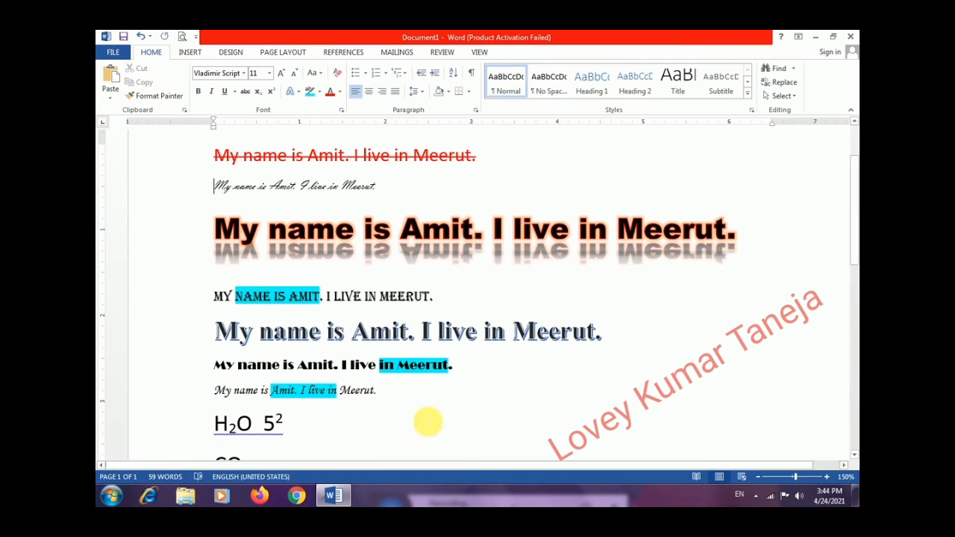
{"action": "left_click_drag", "start_coordinate": [856, 228], "coordinate": [854, 250]}
{"action": "left_click", "coordinate": [383, 403]}
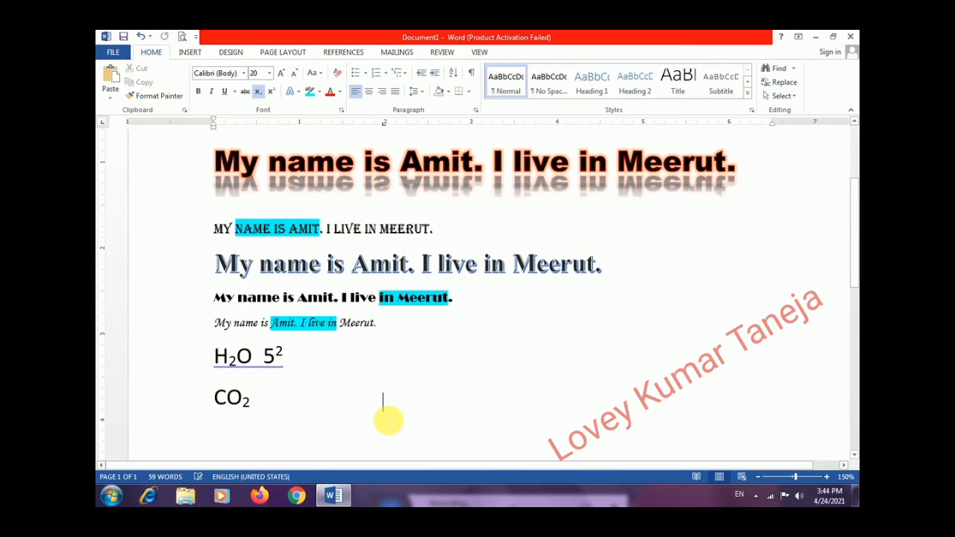
{"action": "key", "text": "Return"}
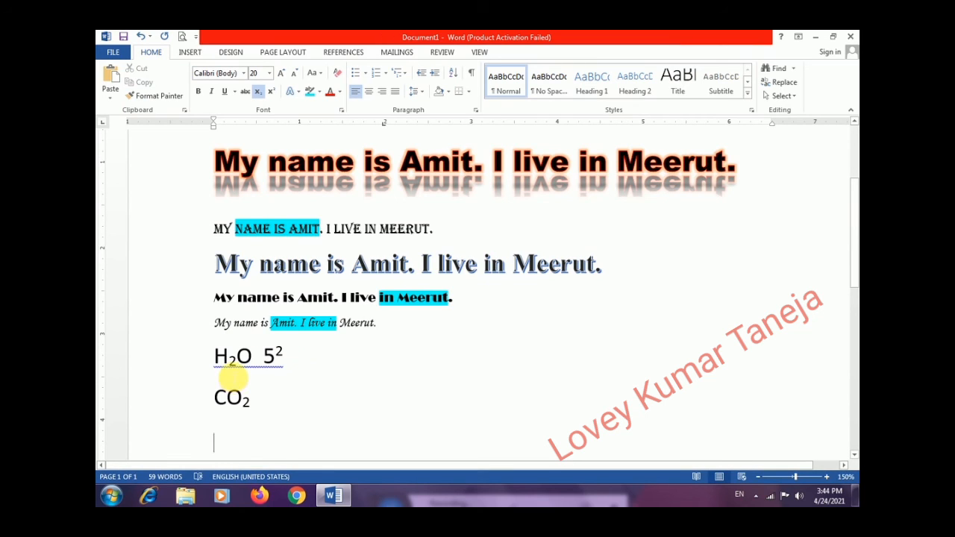
{"action": "left_click", "coordinate": [110, 74]}
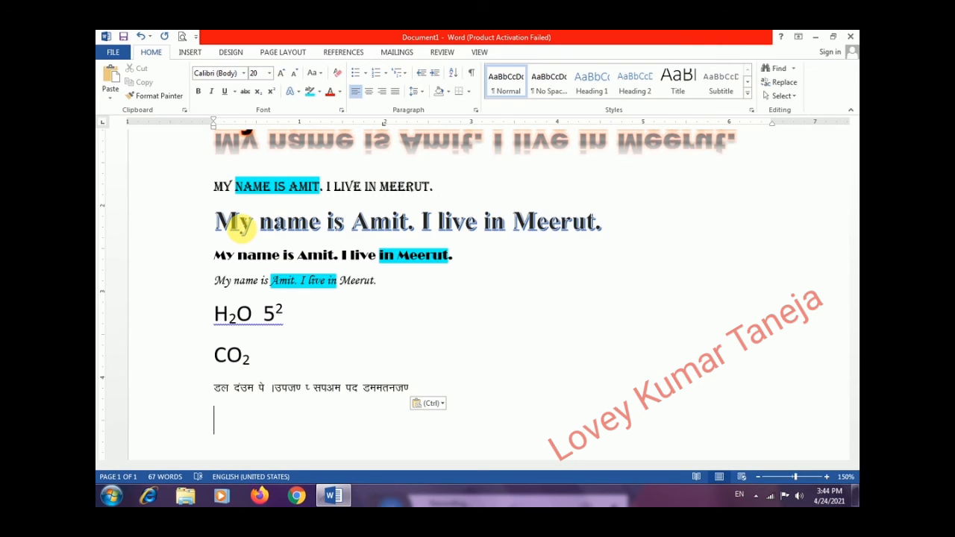
- Enter the filler text "Skdlfjskl fskdf jkdlf sdklf jskdlf jklsdfj kldf jkldf jkls;df jkf jklf jksdf" below the pasted line
{"action": "type", "text": "skdlfjskl fskdf jkdl"}
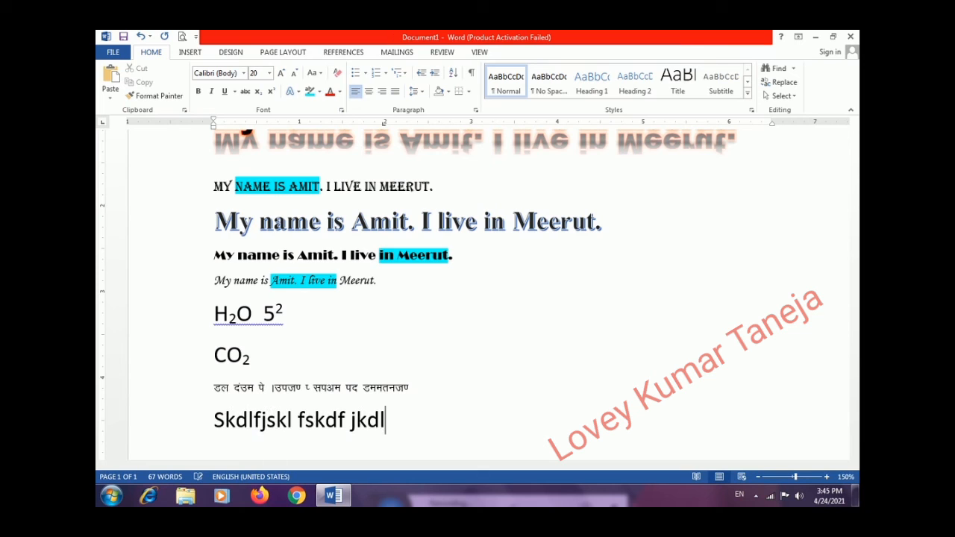
{"action": "type", "text": "f sdklf jskdlf jklsdfj kldf jkldf jkls;"}
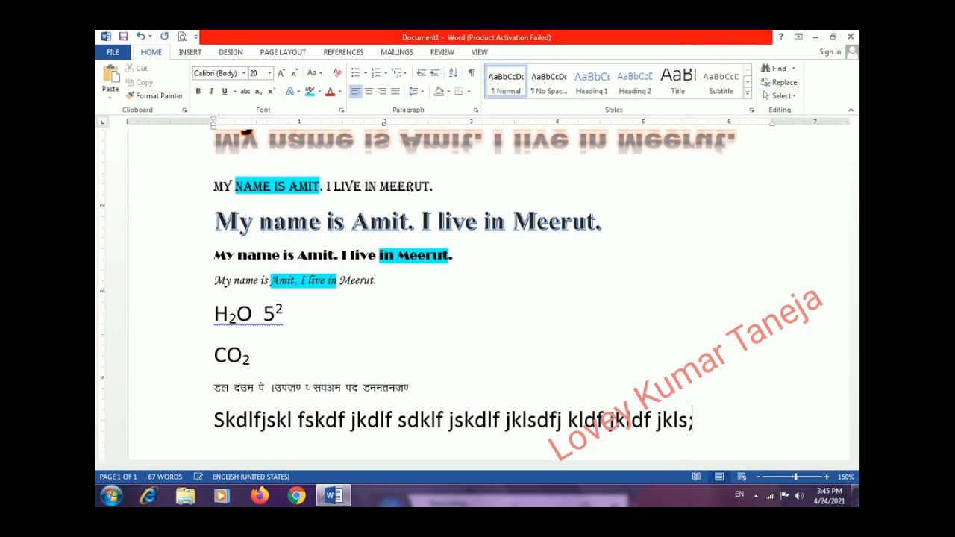
{"action": "type", "text": "df jkf jklf jksdf"}
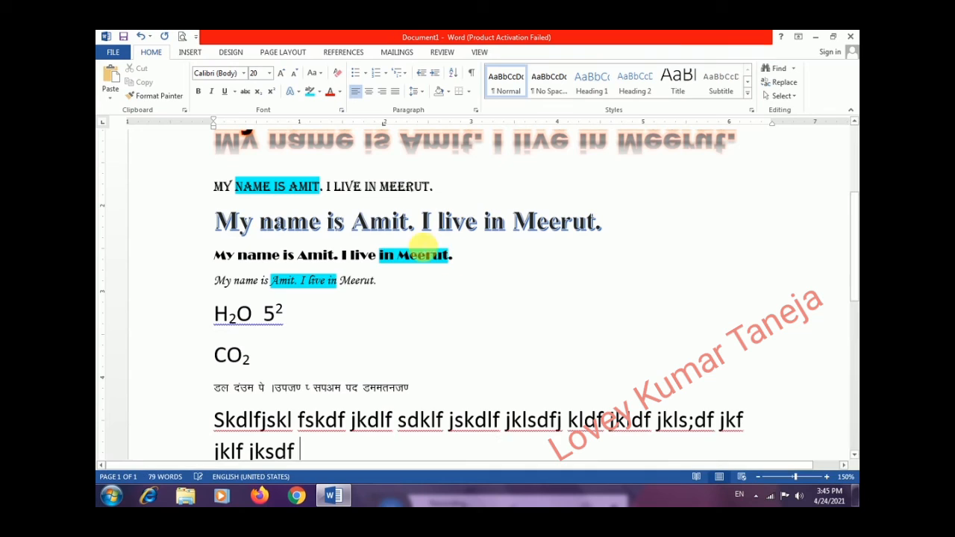
- With Format Painter kept active, copy the Times New Roman line's formatting onto "Skdlfjskl fskdf jkdlf sdklf jskdlf"
{"action": "left_click", "coordinate": [352, 223]}
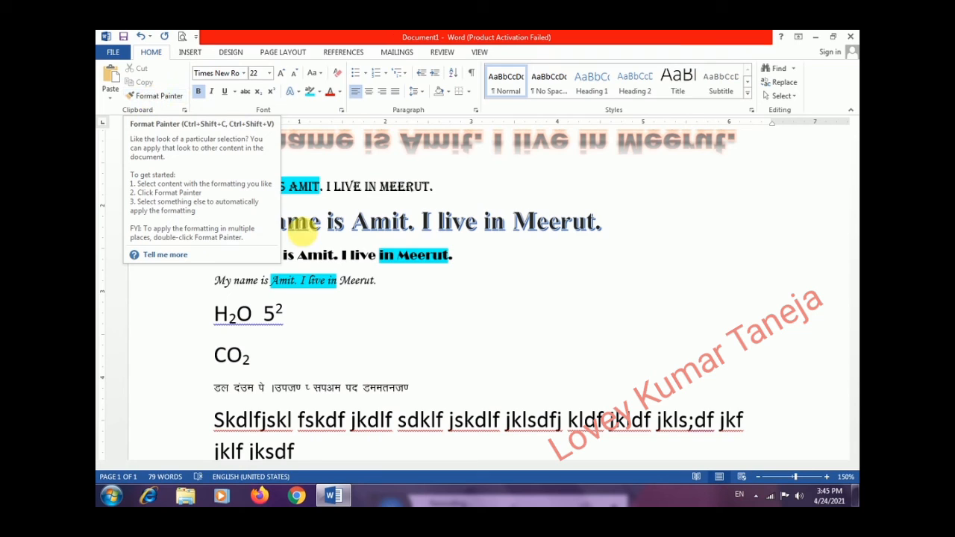
{"action": "left_click", "coordinate": [308, 223]}
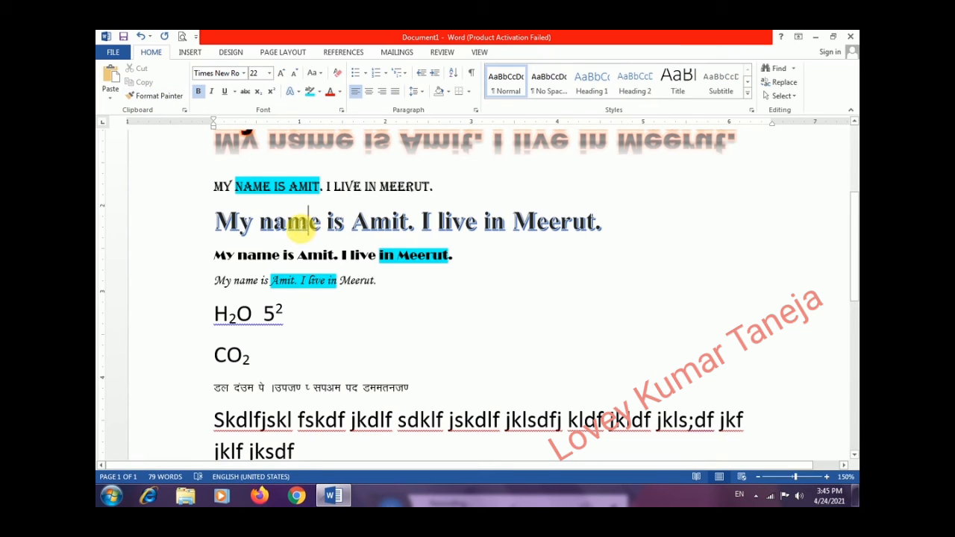
{"action": "left_click", "coordinate": [194, 227]}
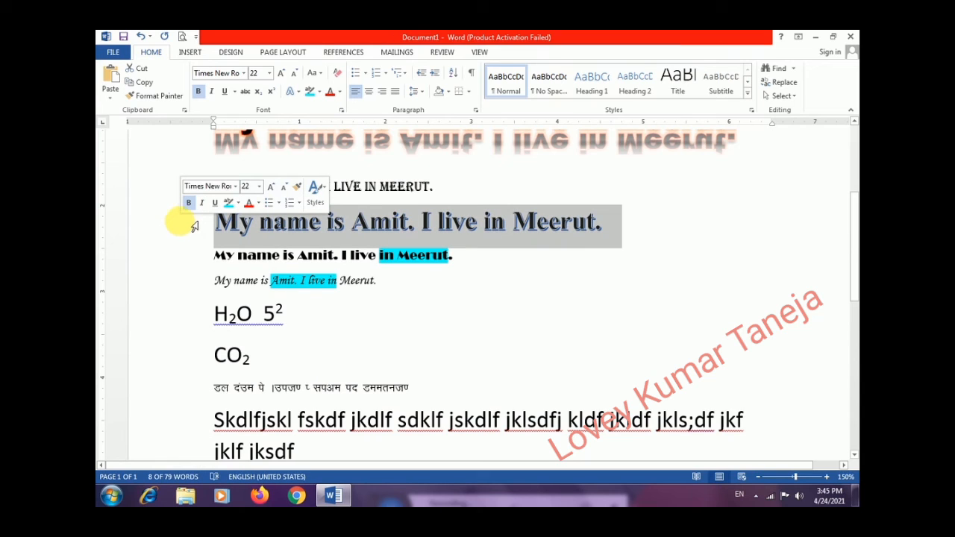
{"action": "left_click", "coordinate": [169, 100]}
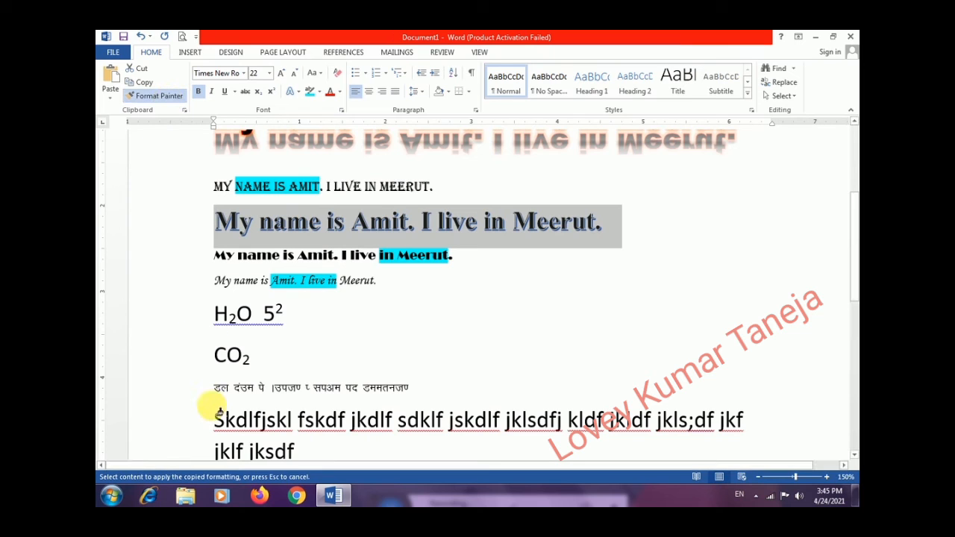
{"action": "left_click_drag", "start_coordinate": [215, 419], "coordinate": [465, 426]}
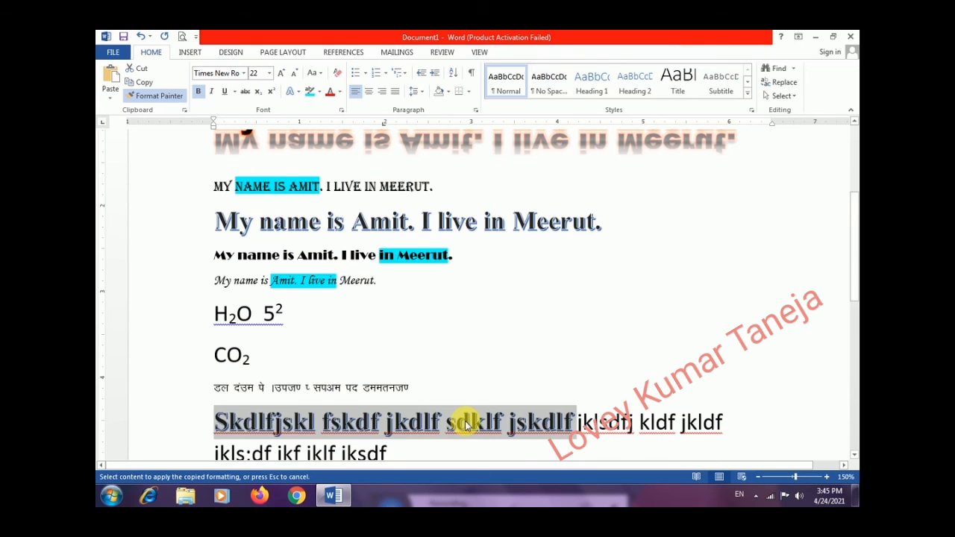
{"action": "left_click", "coordinate": [470, 436]}
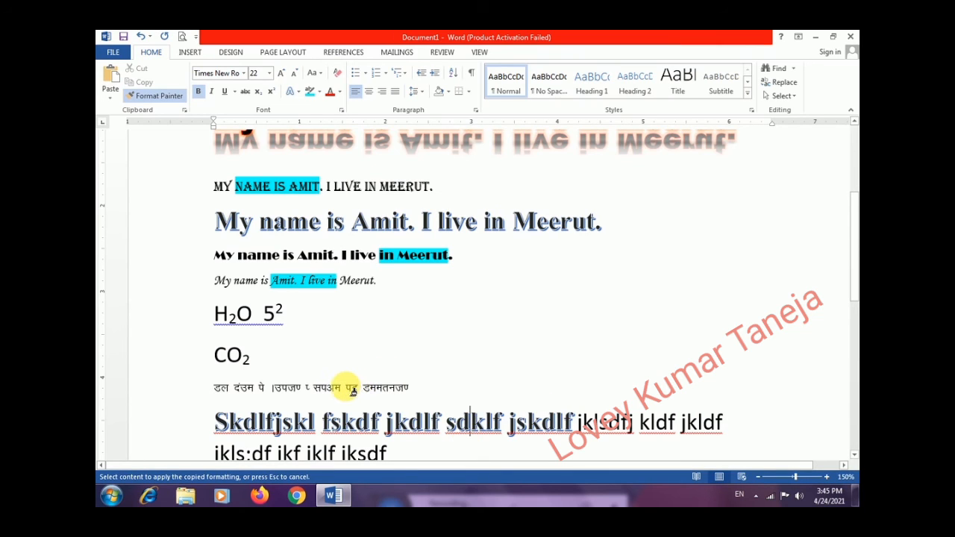
- Paint the same formatting onto the last two words of the Kruti Dev line and turn off Format Painter
{"action": "mouse_move", "coordinate": [392, 390]}
{"action": "left_mouse_down"}
{"action": "mouse_move", "coordinate": [416, 388]}
{"action": "mouse_move", "coordinate": [412, 380]}
{"action": "left_mouse_up"}
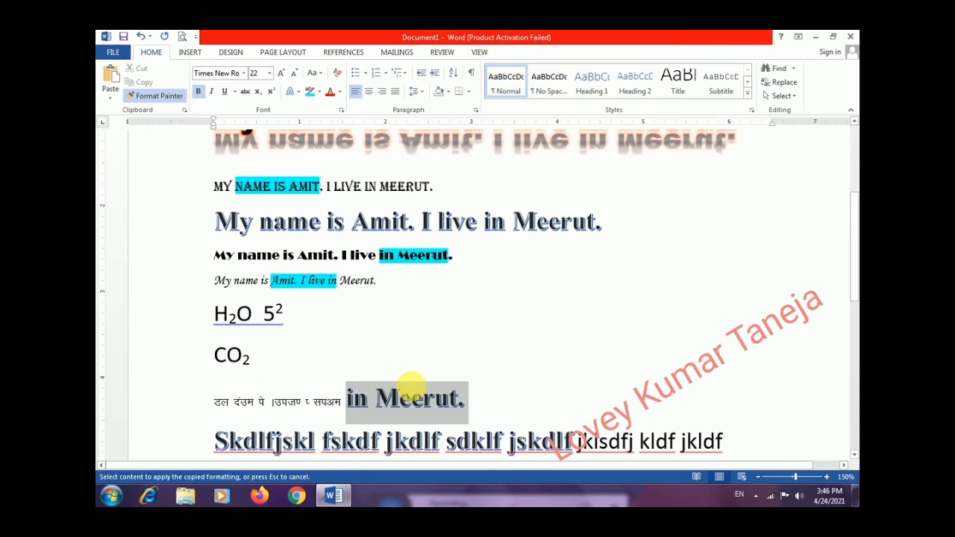
{"action": "left_click", "coordinate": [485, 415]}
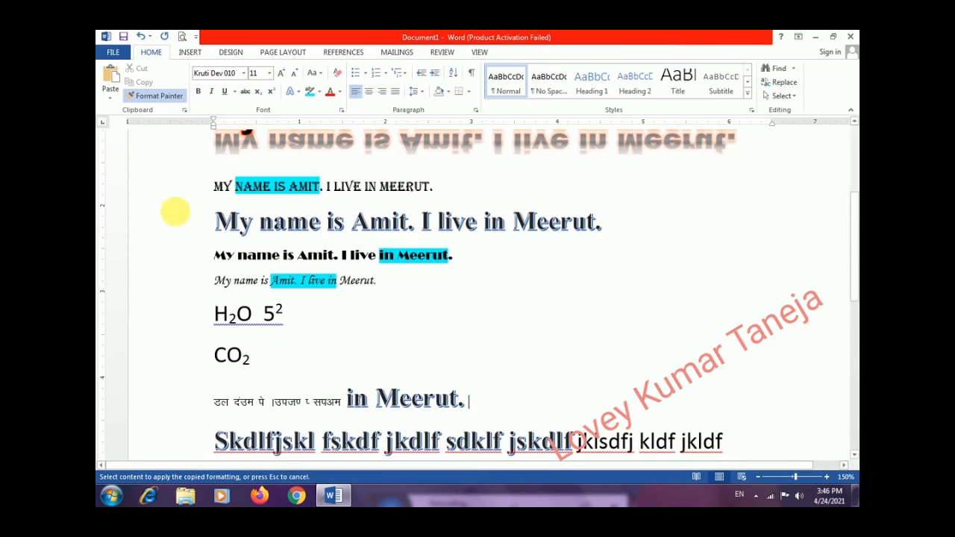
{"action": "left_click", "coordinate": [155, 95]}
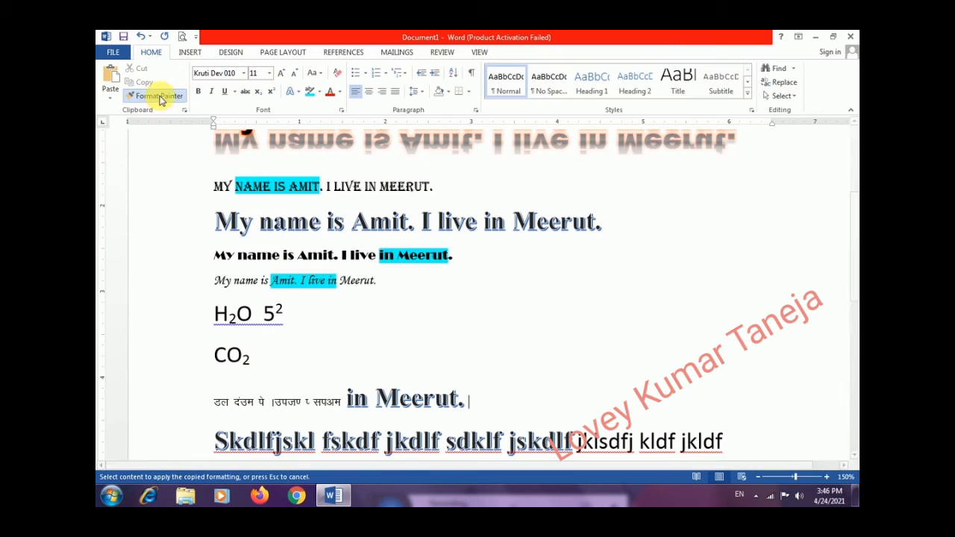
{"action": "left_click", "coordinate": [300, 309]}
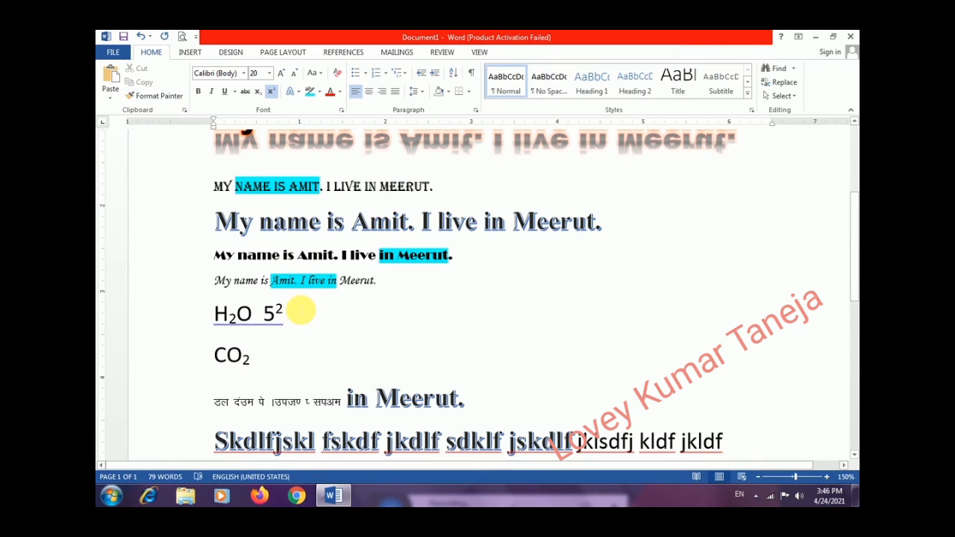
- Clear all formatting from the entire document
{"action": "key", "text": "ctrl+a"}
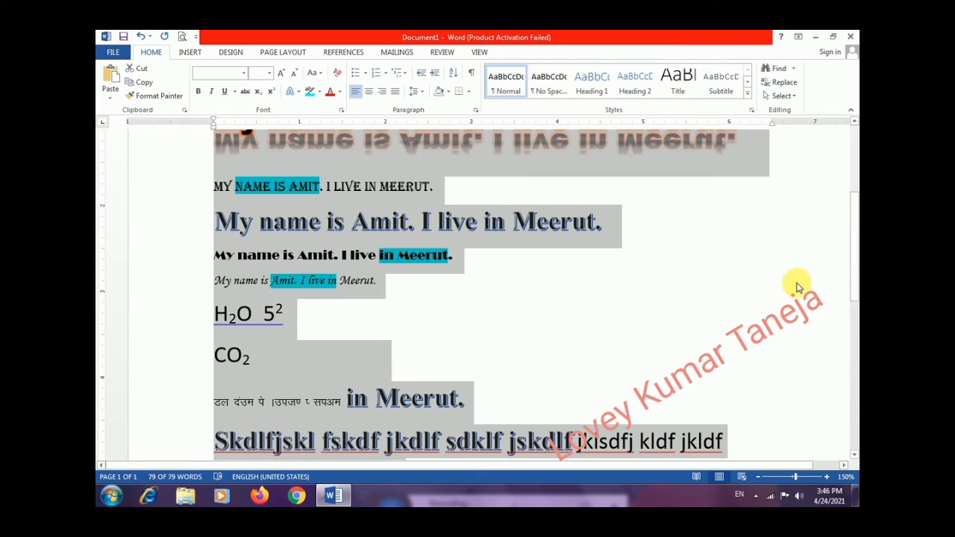
{"action": "left_click_drag", "start_coordinate": [855, 249], "coordinate": [853, 199]}
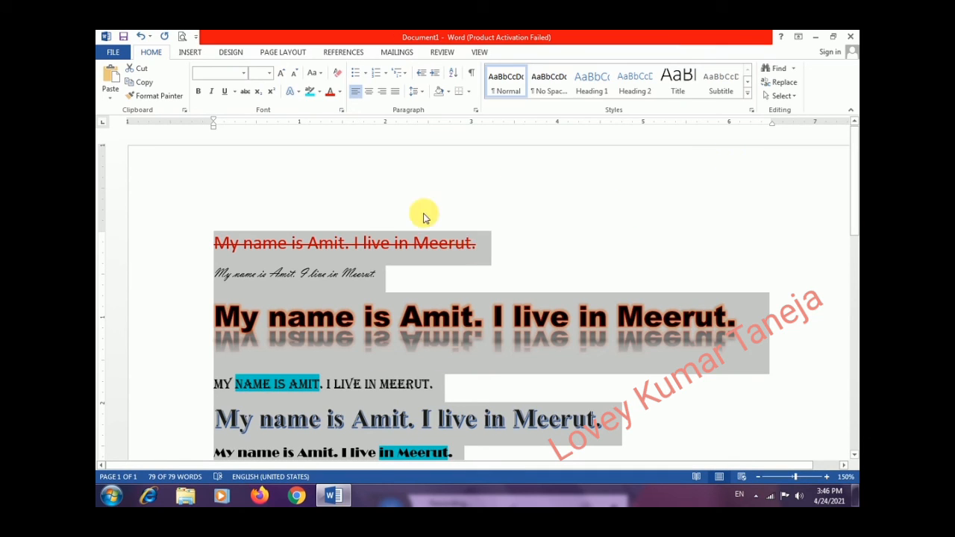
{"action": "left_click", "coordinate": [338, 74]}
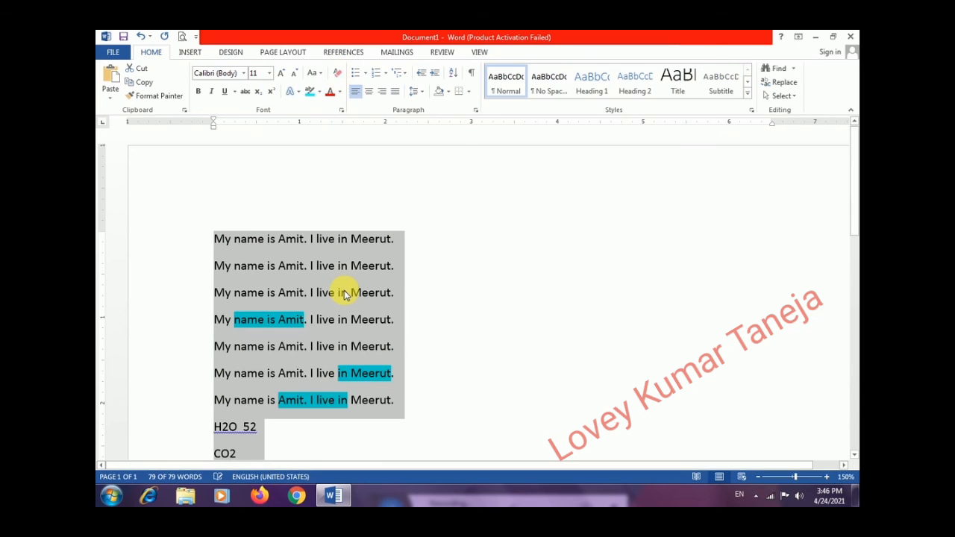
{"action": "left_click", "coordinate": [358, 403]}
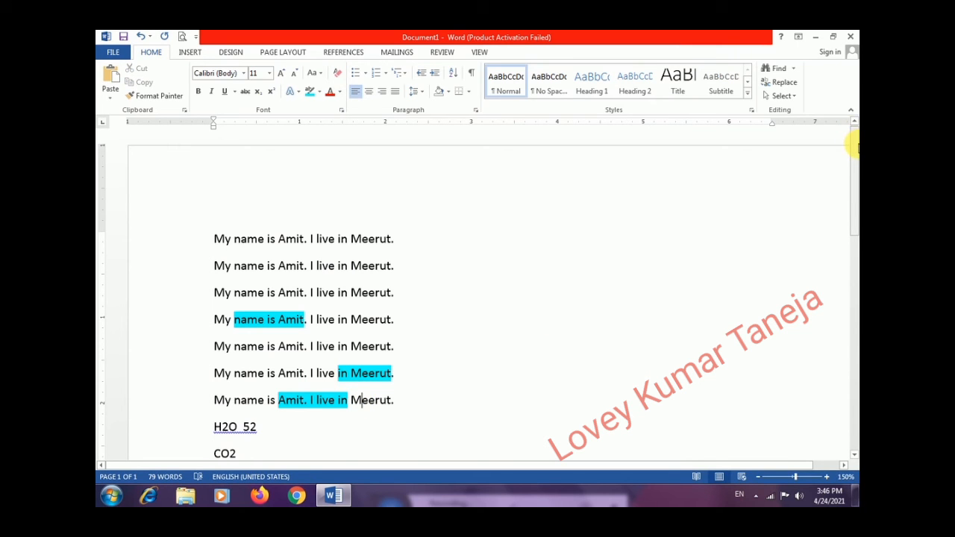
{"action": "left_click_drag", "start_coordinate": [852, 171], "coordinate": [848, 146]}
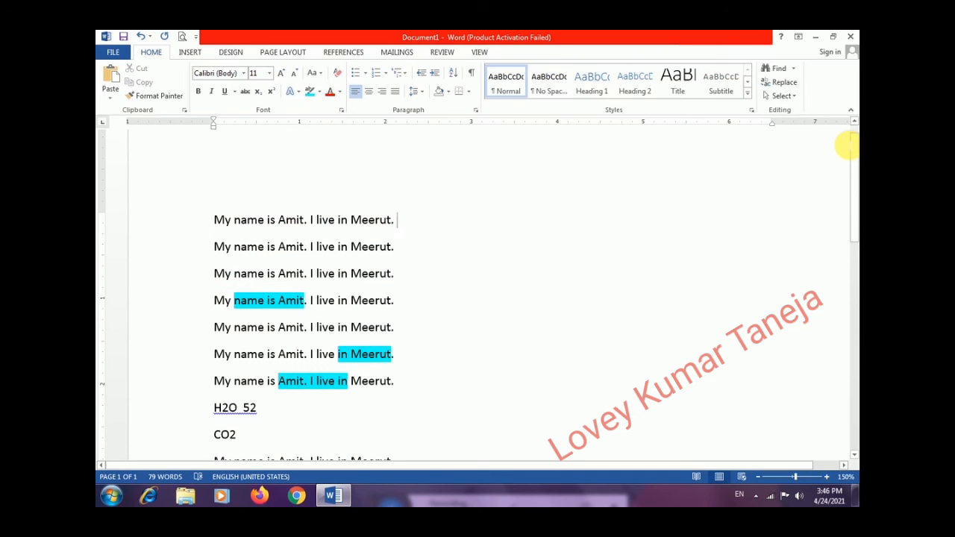